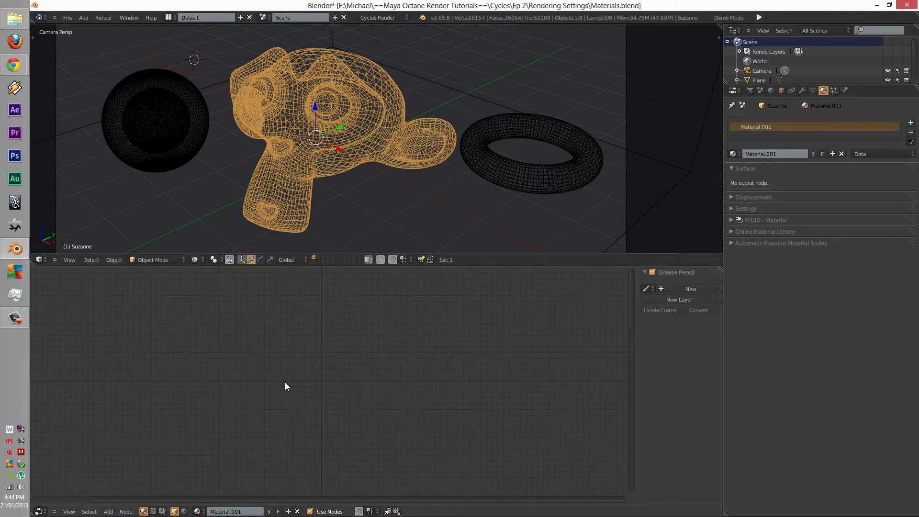
Add a Material Output node to the empty material node tree and place it towards the right.
key("shift+a")
mouse_move(269, 360)
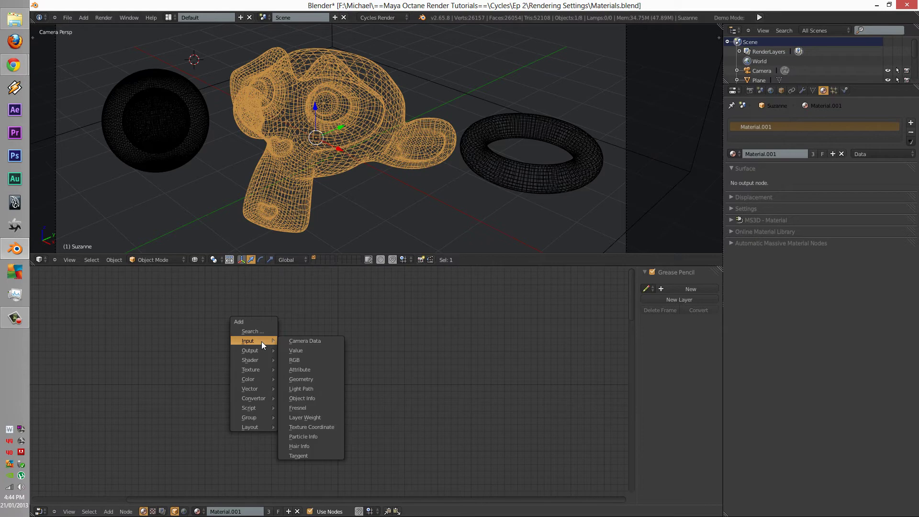
left_click(315, 360)
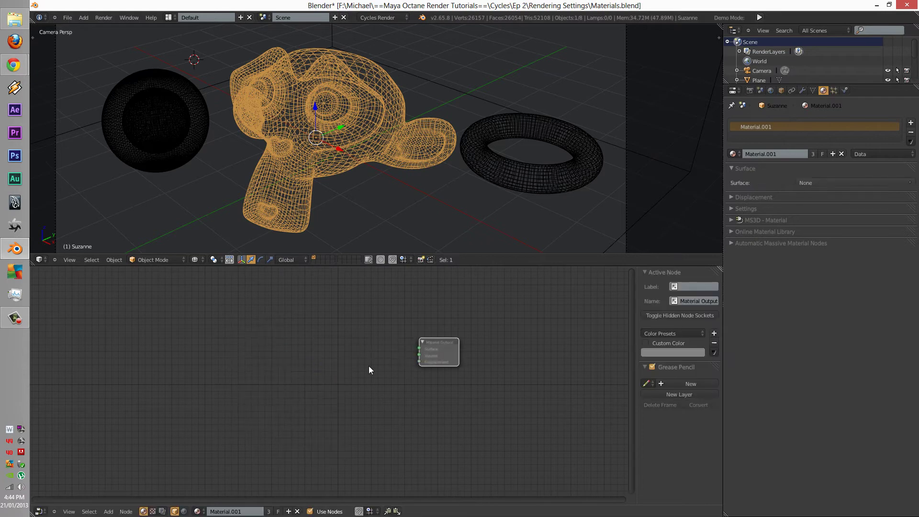
left_click(457, 346)
Add a Mix Shader node and place it just left of the Material Output.
key("shift+a")
mouse_move(160, 327)
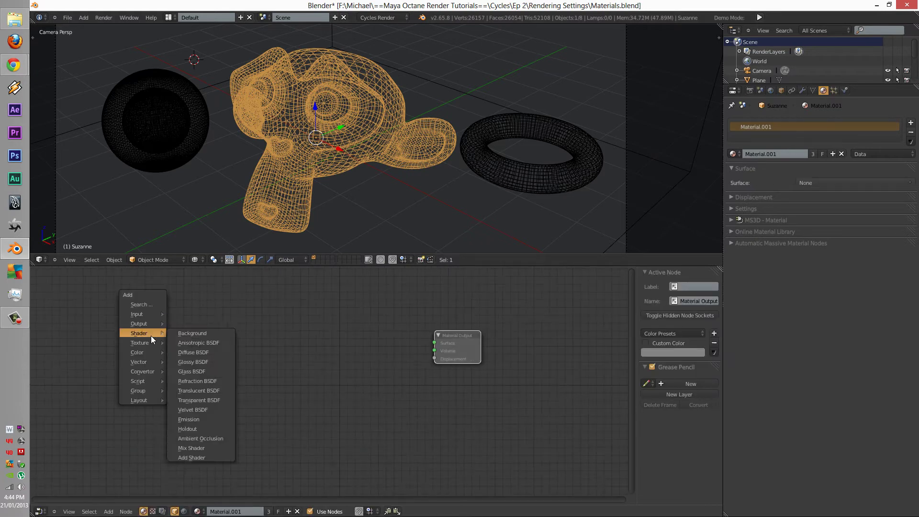
mouse_move(141, 345)
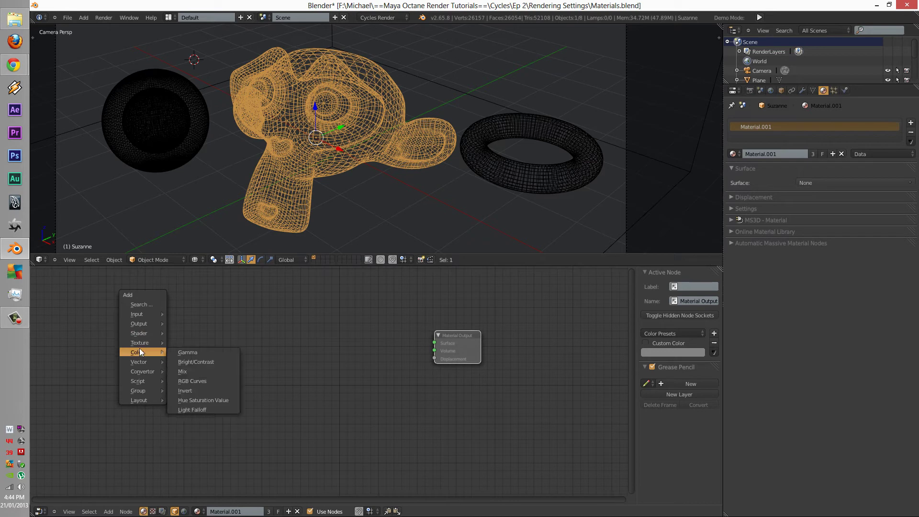
left_click(206, 448)
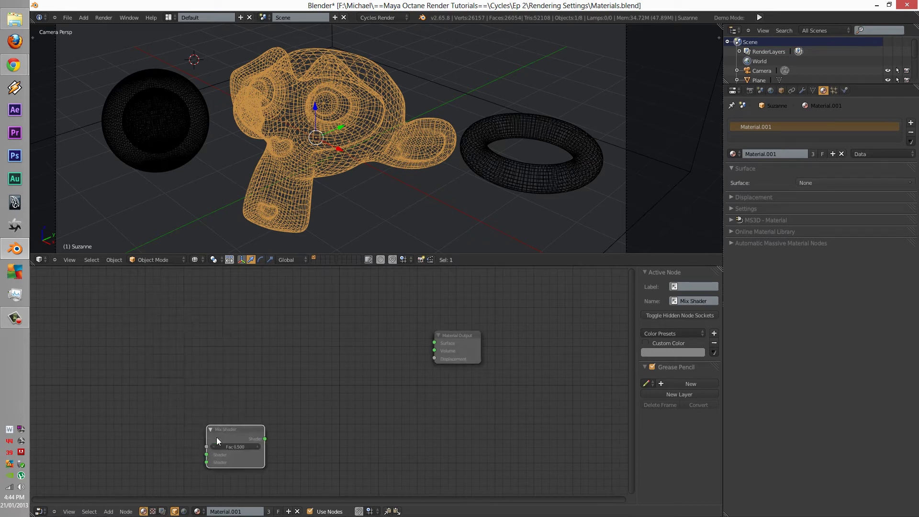
left_click(360, 343)
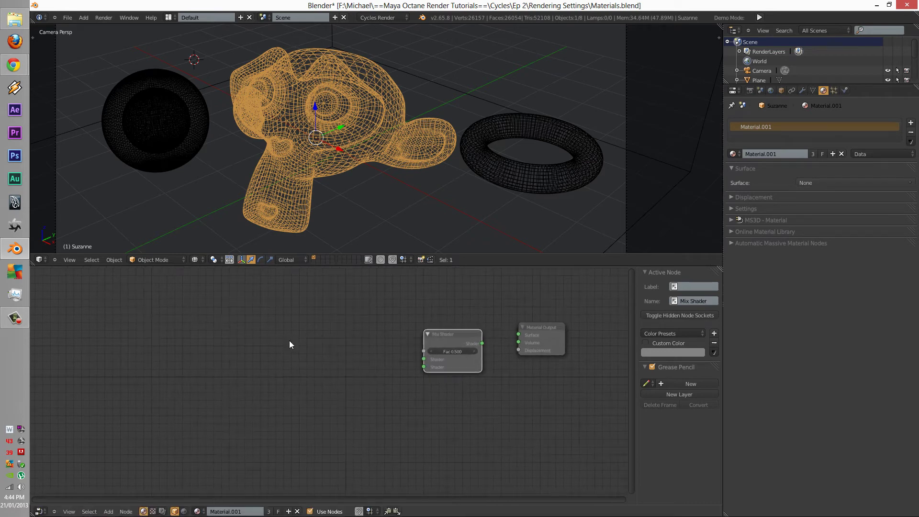
Add an Add Shader node and place it left of the Mix Shader.
key("shift+a")
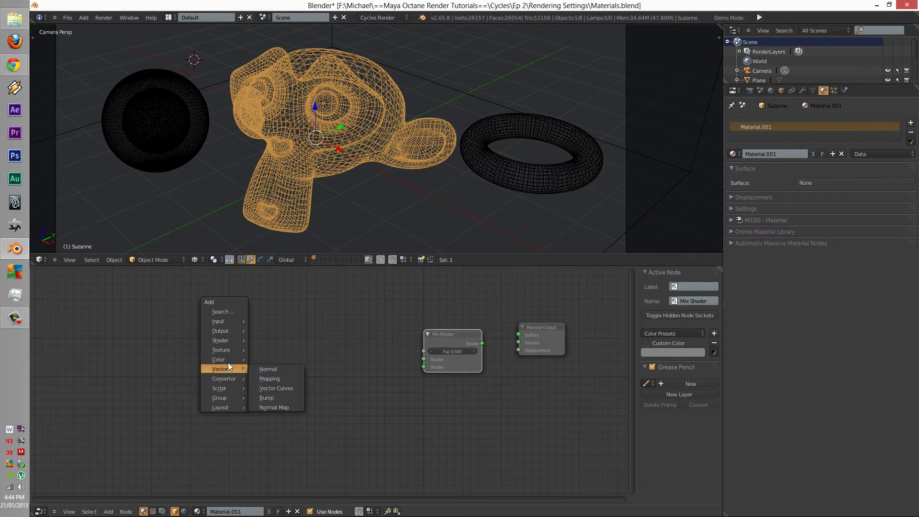
mouse_move(228, 357)
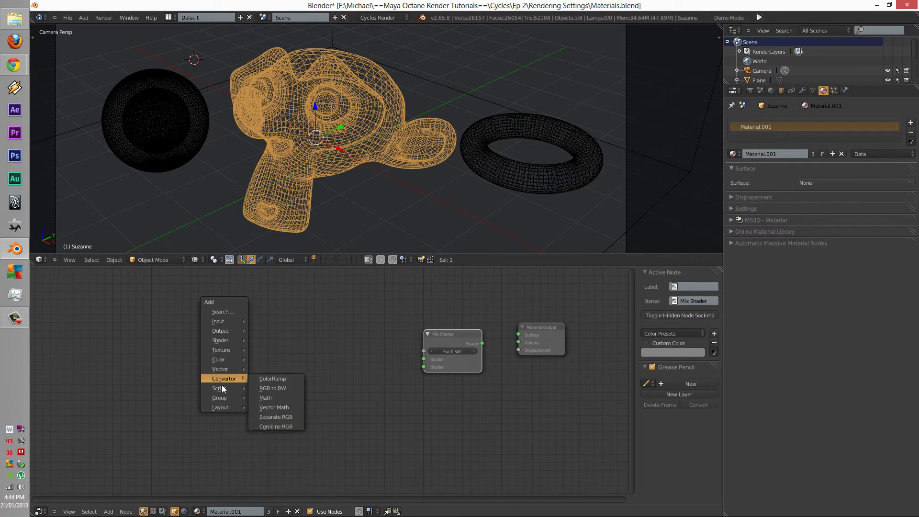
mouse_move(229, 339)
left_click(271, 463)
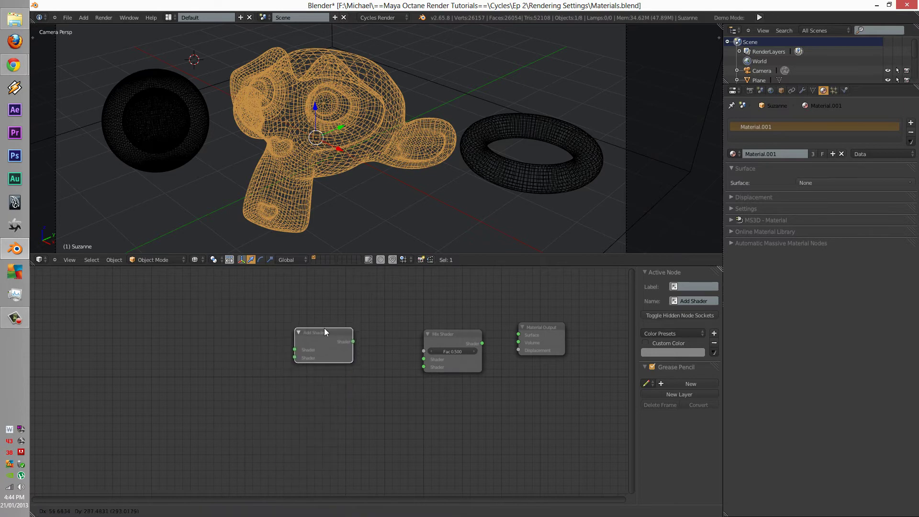
left_click(325, 331)
Connect the Mix Shader to the Material Output's Surface and the Add Shader to both of the Mix Shader's shader inputs.
left_click_drag(482, 343, 519, 334)
left_click_drag(353, 341, 424, 359)
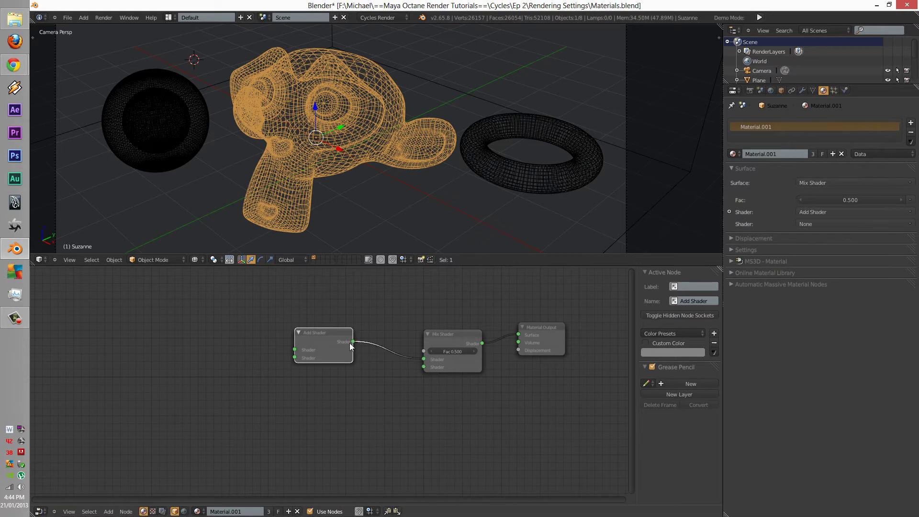
left_click_drag(353, 341, 424, 367)
left_click_drag(322, 347, 325, 352)
Duplicate the Mix Shader twice, place the copies left of the Add Shader and connect them to its two shader inputs.
left_click(433, 343)
key("shift+d")
left_click(202, 294)
key("shift+d")
left_click(197, 382)
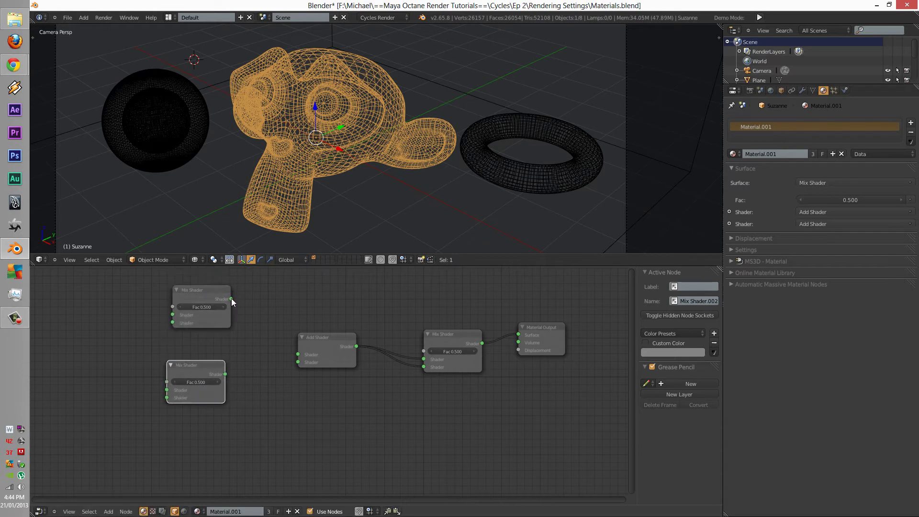
left_click_drag(250, 313, 297, 354)
left_click_drag(225, 373, 297, 361)
Duplicate the upper of the two Mix Shaders and place the copy further up and to the left.
middle_click_drag(195, 348, 257, 389)
scroll(245, 366, "down", 2)
left_click(259, 340)
key("shift+d")
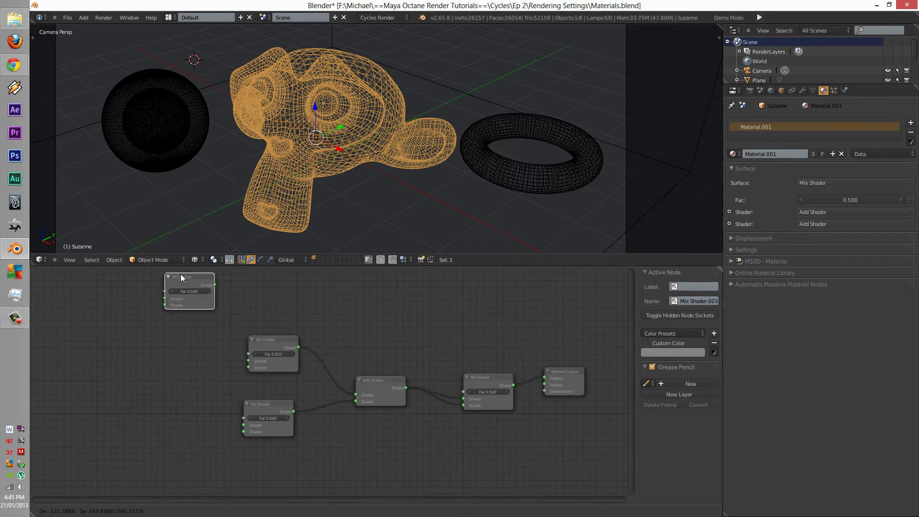
left_click(179, 281)
Add another Mix Shader copy below the new one, with its factor set to 0.47.
middle_click_drag(179, 281, 208, 288)
type("0.47")
key("Return")
key("shift+d")
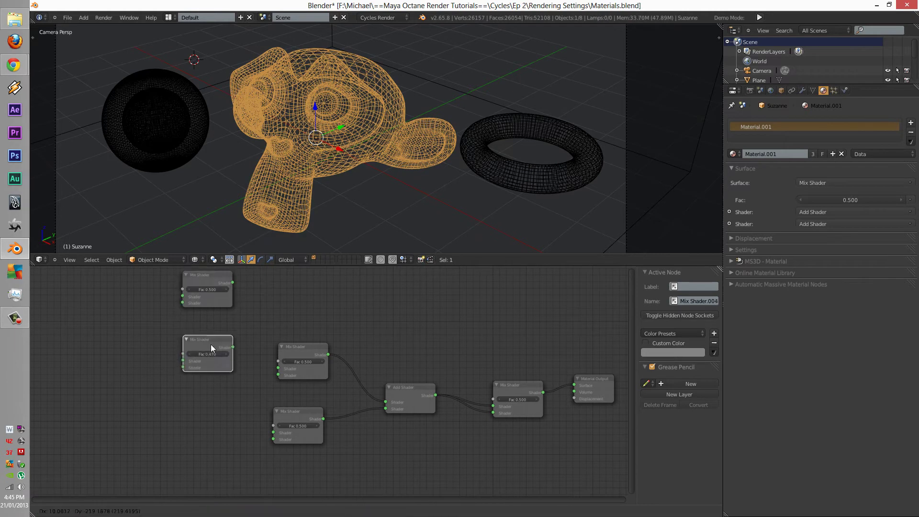
left_click(208, 323)
middle_click_drag(242, 360, 269, 336)
scroll(241, 319, "down", 2)
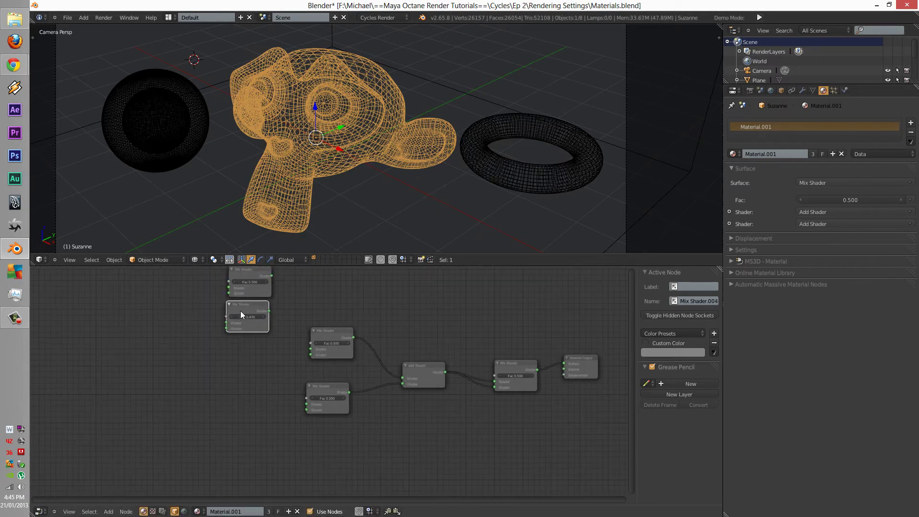
Duplicate the 0.47 Mix Shader twice downwards to complete a column of four.
left_click_drag(246, 302, 249, 362)
key("shift+d")
left_click(246, 394)
left_click_drag(247, 393, 247, 401)
middle_click_drag(275, 364, 306, 406)
scroll(276, 372, "down", 1)
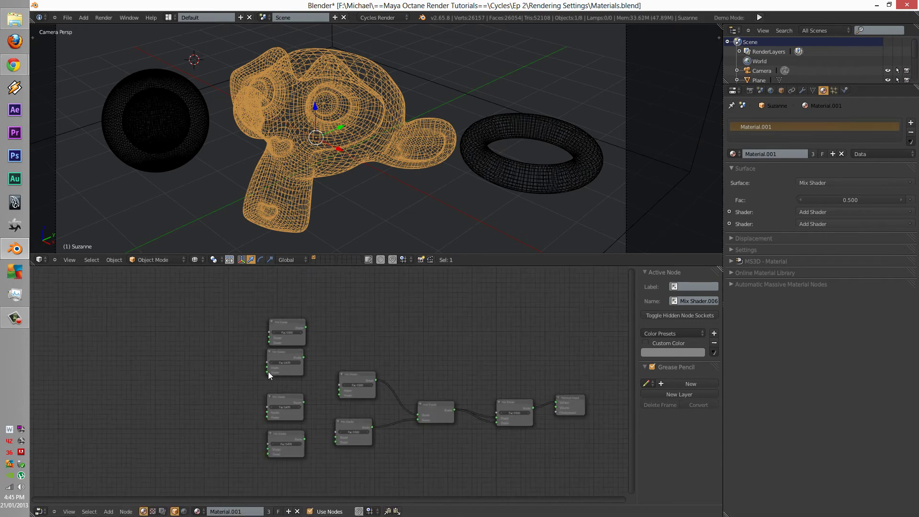
Duplicate the column of four Mix Shaders twice, stacking the copies into a column of eight further left.
key("b")
left_click_drag(247, 303, 283, 467)
key("shift+d")
left_click(205, 360)
middle_click_drag(242, 376, 252, 321)
key("shift+d")
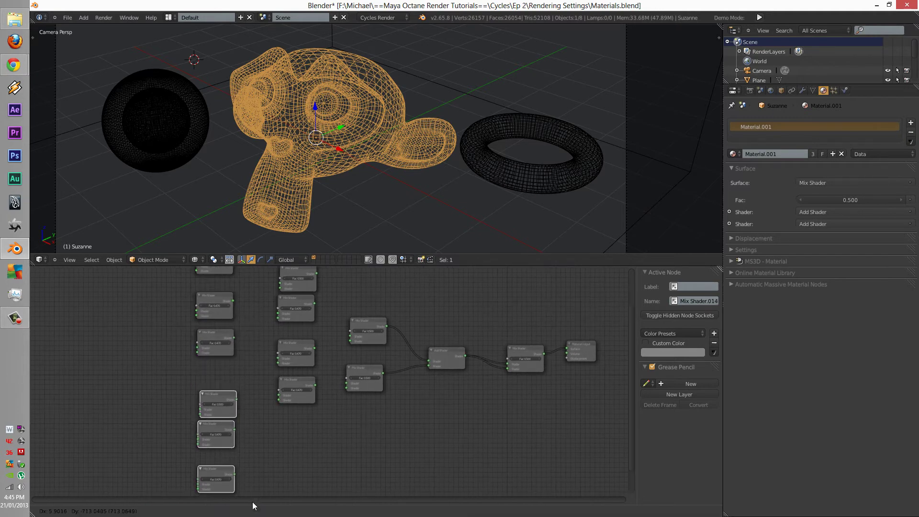
left_click(254, 493)
scroll(266, 395, "down", 1)
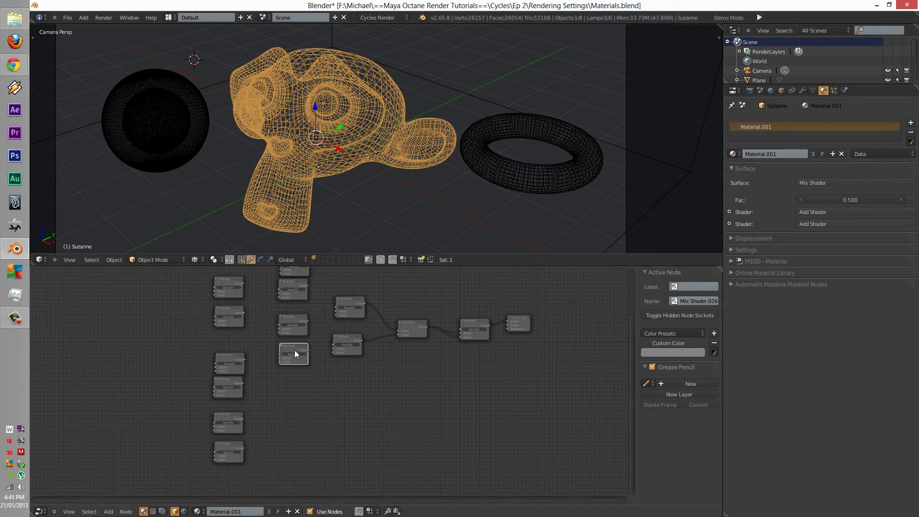
Spread the four Mix Shaders of the middle column vertically so each sits beside a pair of the eight-node column.
left_click_drag(294, 350, 286, 433)
left_click_drag(291, 334, 278, 389)
middle_click_drag(285, 352, 280, 383)
left_click(286, 317)
left_click_drag(288, 320, 283, 334)
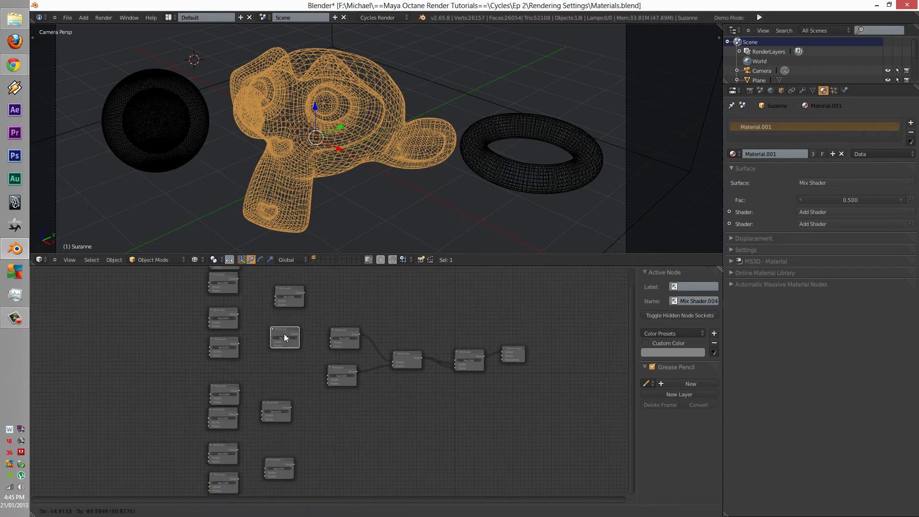
left_click(289, 298)
middle_click_drag(289, 306, 310, 351)
Try to connect the top Mix Shader of the four-node column to the upper Mix Shader feeding the Add Shader.
left_click_drag(291, 294, 320, 364)
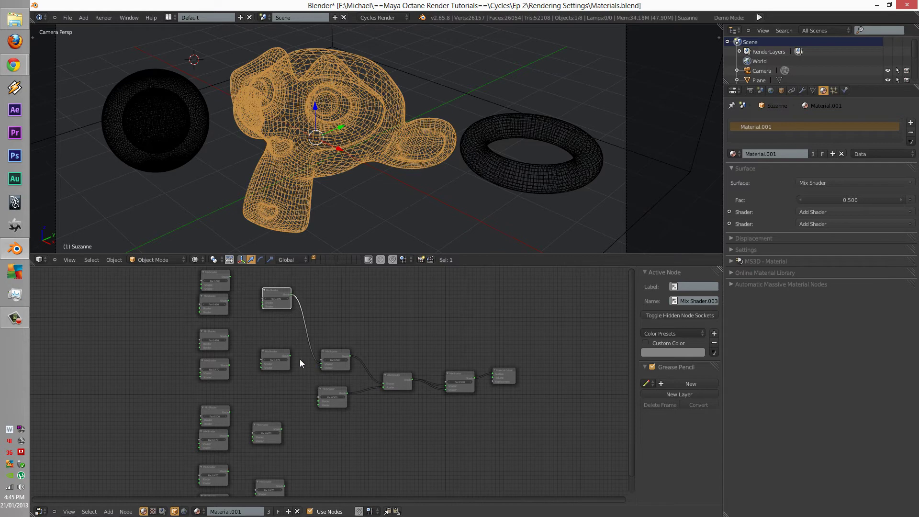
scroll(302, 344, "up", 2)
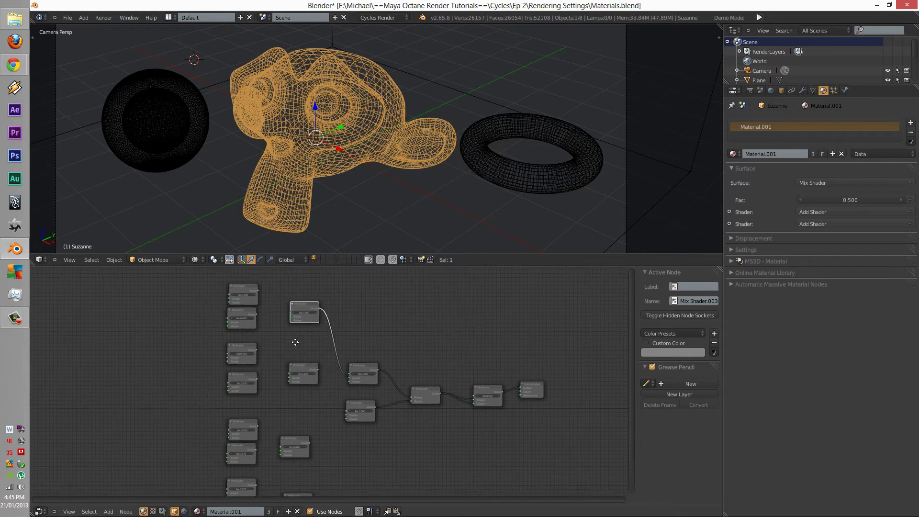
scroll(304, 352, "up", 1)
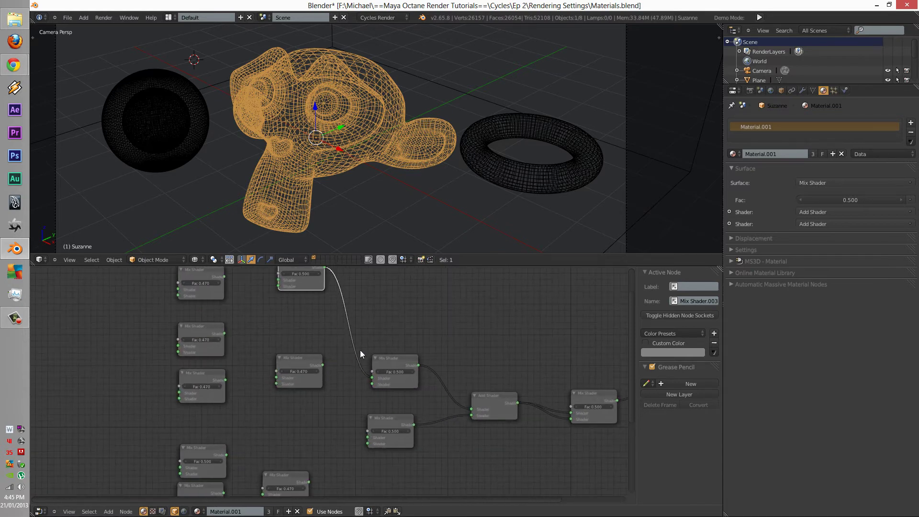
left_click_drag(367, 376, 367, 370)
scroll(332, 306, "down", 1)
Select the column of four and the column of eight Mix Shaders in turn to review the tree's layout.
key("b")
left_click_drag(283, 280, 297, 487)
scroll(347, 389, "down", 2)
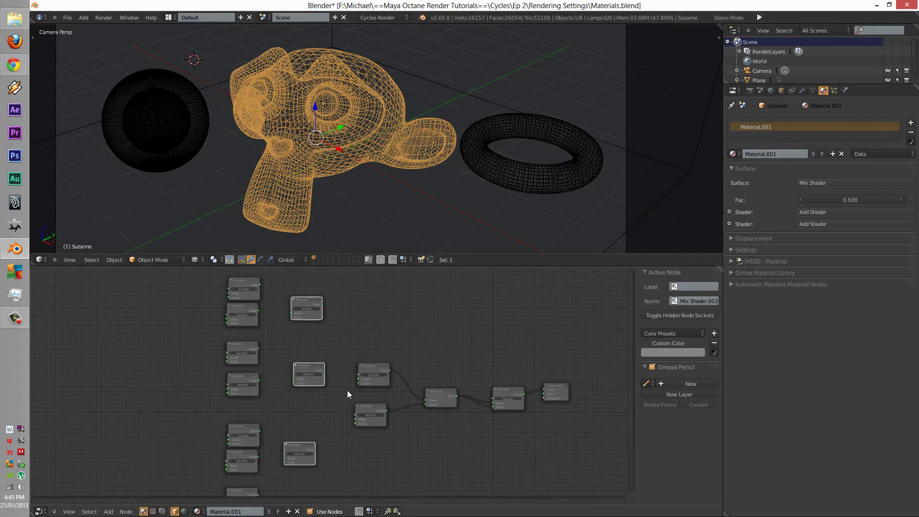
mouse_move(340, 396)
middle_mouse_down()
mouse_move(338, 345)
mouse_move(339, 399)
middle_mouse_up()
scroll(337, 347, "down", 2)
scroll(335, 349, "up", 2)
scroll(340, 398, "down", 1)
key("b")
left_click_drag(234, 285, 272, 505)
mouse_move(206, 375)
middle_mouse_down()
mouse_move(194, 314)
mouse_move(210, 369)
middle_mouse_up()
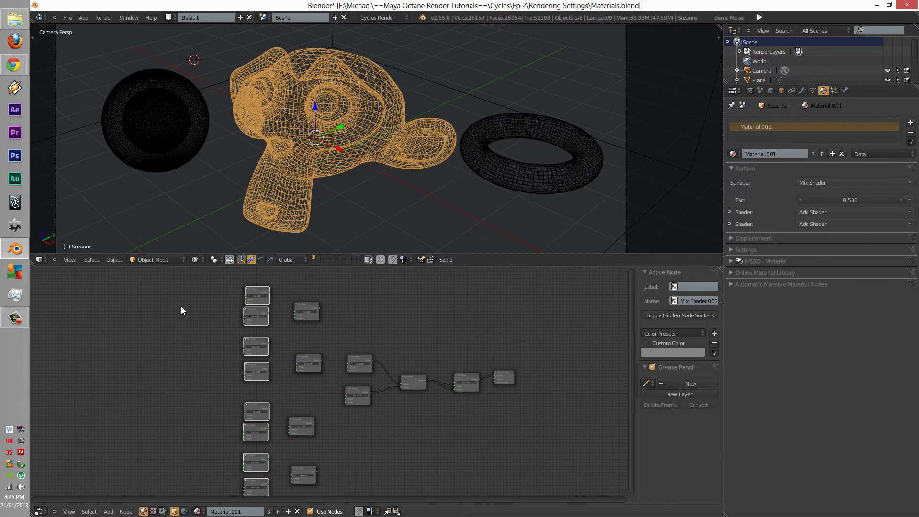
Connect the upper two Mix Shaders of the four-node column to the upper Mix Shader feeding the Add Shader.
scroll(181, 307, "up", 3)
middle_click_drag(279, 373, 267, 348)
middle_click_drag(203, 306, 267, 345)
scroll(333, 363, "down", 1)
middle_click_drag(333, 366, 276, 339)
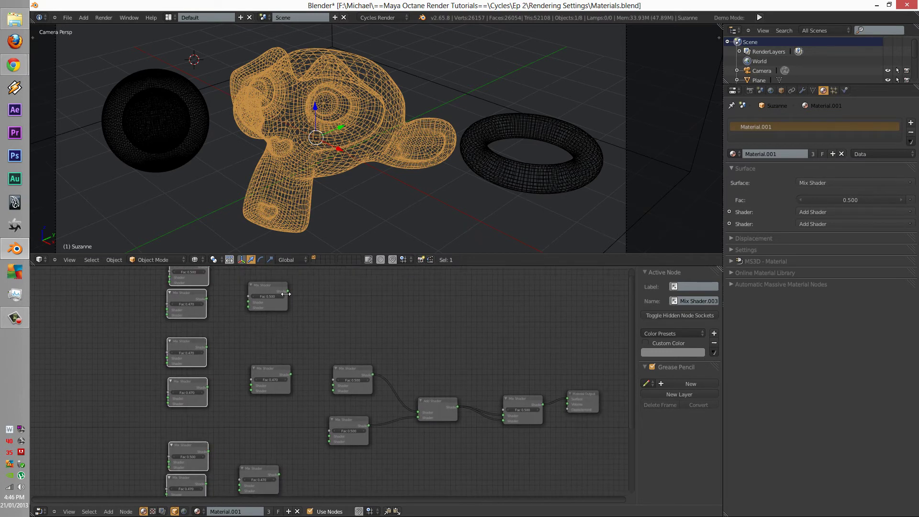
left_click_drag(288, 291, 334, 390)
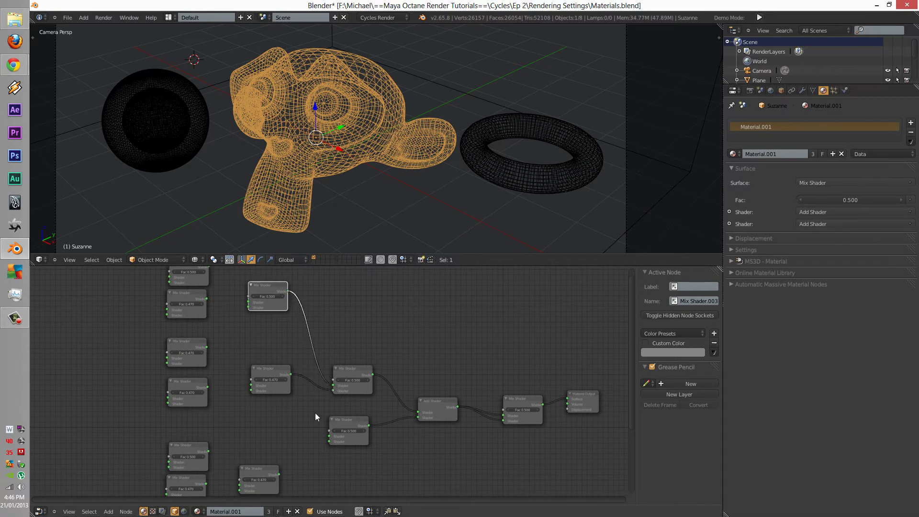
Connect the lower two Mix Shaders of the four-node column to the lower Mix Shader feeding the Add Shader.
middle_click_drag(283, 459, 277, 412)
left_click_drag(272, 426, 323, 384)
scroll(287, 407, "down", 5, "shift")
left_click_drag(268, 415, 313, 306)
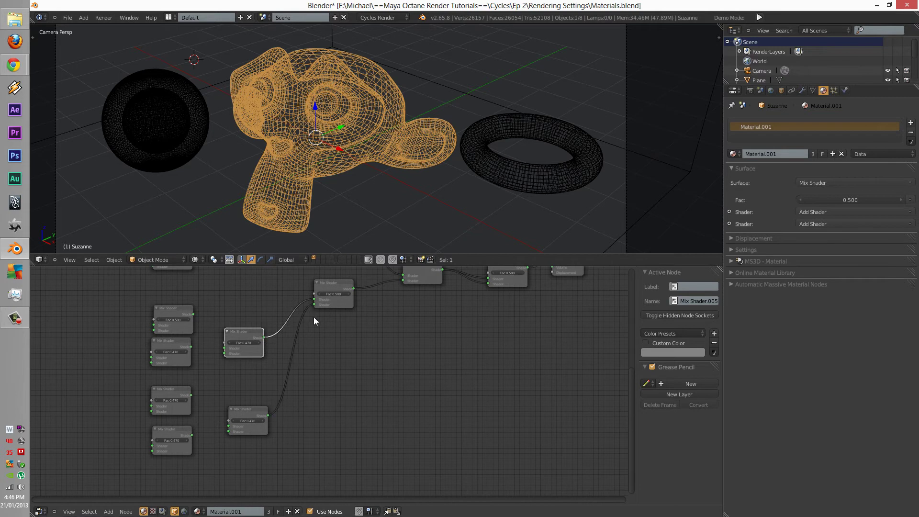
Move the lower two Mix Shaders of the four-node column slightly to the right.
middle_click_drag(318, 334, 328, 405)
scroll(266, 378, "down", 1)
left_click(277, 409)
key("b")
left_click_drag(269, 367, 297, 456)
key("g")
left_click(307, 429)
Connect the eight Mix Shaders in pairs to the shader inputs of the four Mix Shaders beside them.
scroll(302, 397, "up", 3)
middle_click_drag(297, 392, 301, 429)
middle_click_drag(247, 325, 274, 399)
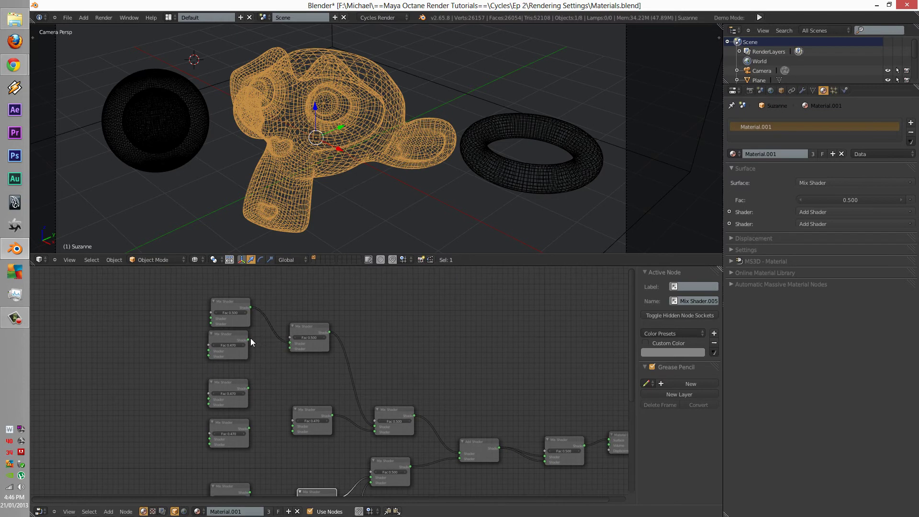
left_click_drag(248, 339, 294, 412)
scroll(254, 366, "down", 2, "shift")
left_click(252, 404)
scroll(268, 399, "down", 2, "shift")
left_click_drag(245, 427, 295, 429)
scroll(284, 402, "down", 2, "shift")
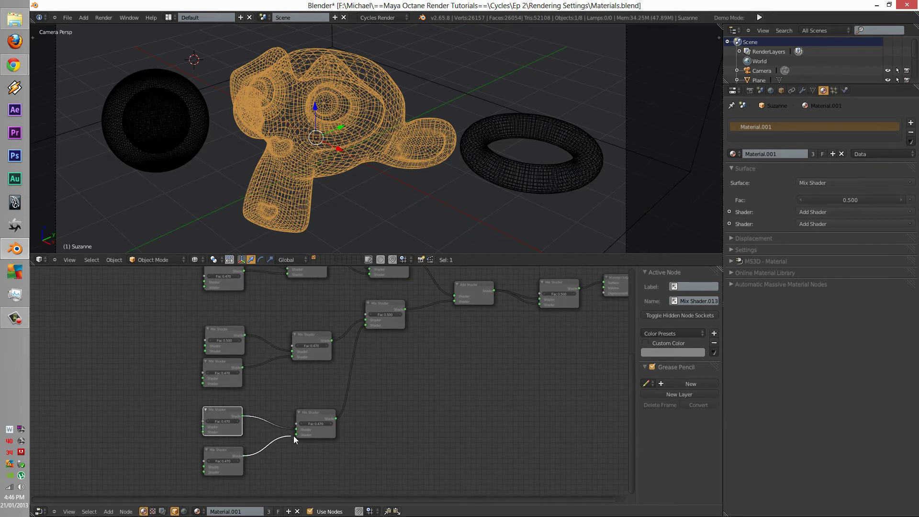
Move the Material Output node further right, away from the final Mix Shader.
middle_click_drag(392, 369, 191, 434)
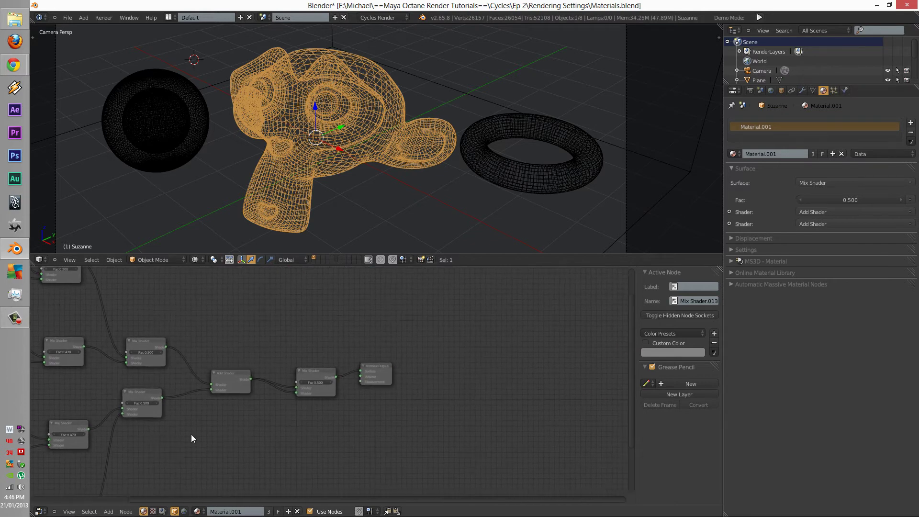
left_click(372, 362)
left_click_drag(372, 363, 442, 388)
scroll(311, 420, "down", 2)
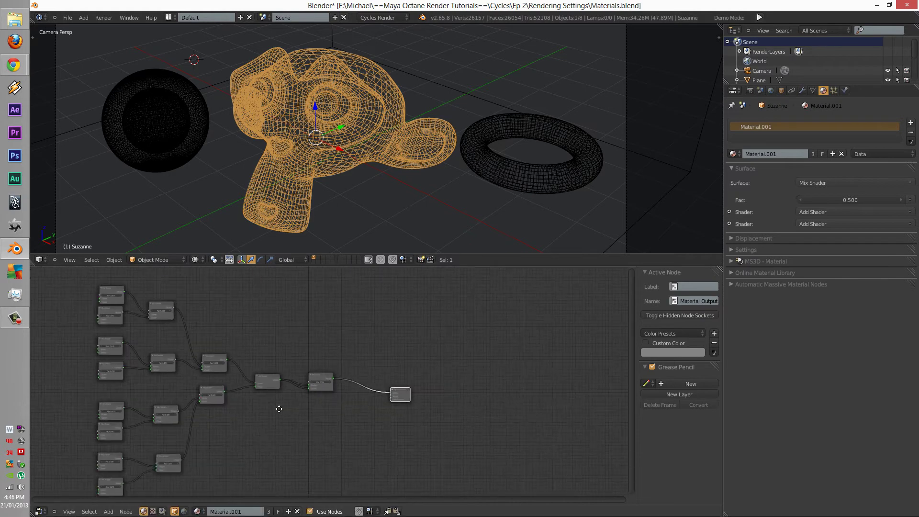
Add a Glossy BSDF node and place it left of the topmost Mix Shader.
scroll(199, 347, "up", 4)
key("shift+a")
mouse_move(193, 324)
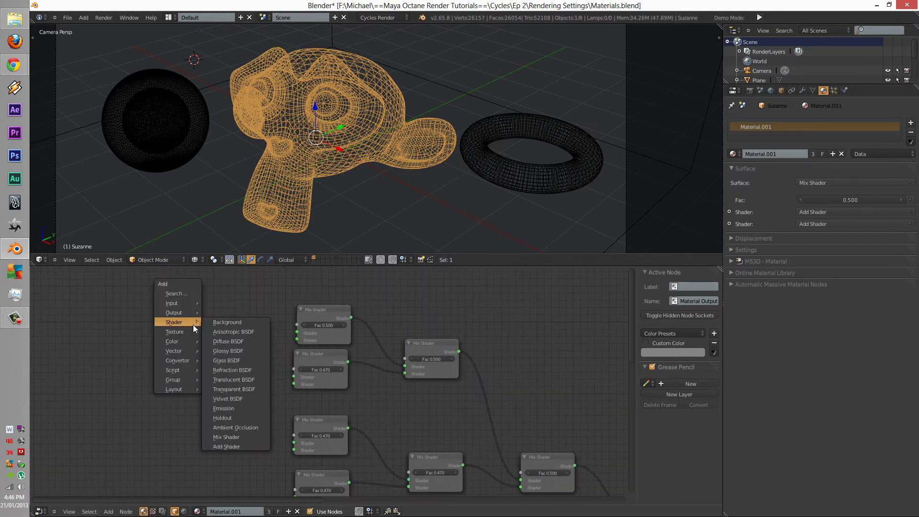
left_click(211, 350)
left_click(125, 285)
Add a Glass BSDF node and place it below the Glossy BSDF.
key("shift+a")
mouse_move(229, 330)
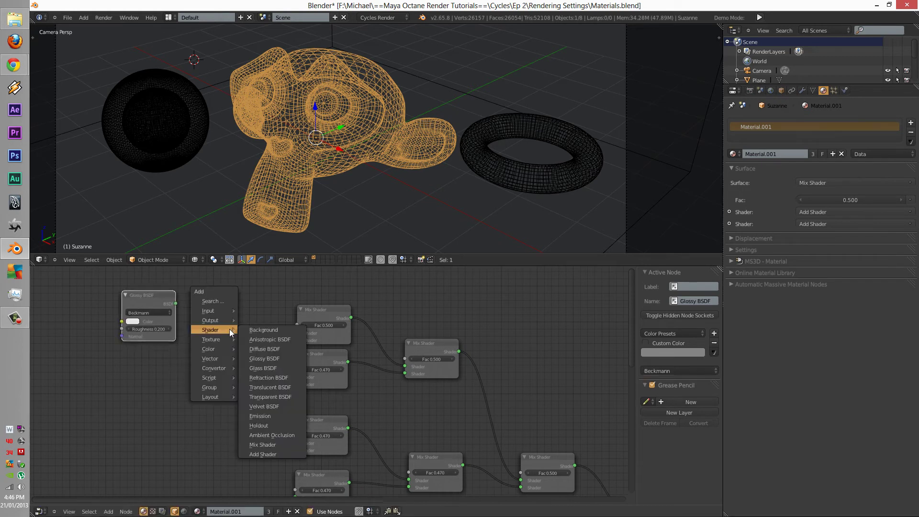
left_click(268, 367)
left_click(142, 353)
Shift the Glossy and Glass BSDF nodes further left and connect them to the topmost Mix Shader's two shader inputs.
middle_click_drag(253, 342, 300, 360)
key("b")
left_click_drag(153, 301, 225, 432)
key("g")
left_click(215, 375)
left_click_drag(181, 306, 343, 351)
left_click_drag(197, 363, 344, 357)
Add a Velvet BSDF node and place it below the Glass BSDF.
middle_click_drag(293, 376, 272, 361)
key("shift+a")
key("shift+a")
mouse_move(236, 374)
left_click(285, 452)
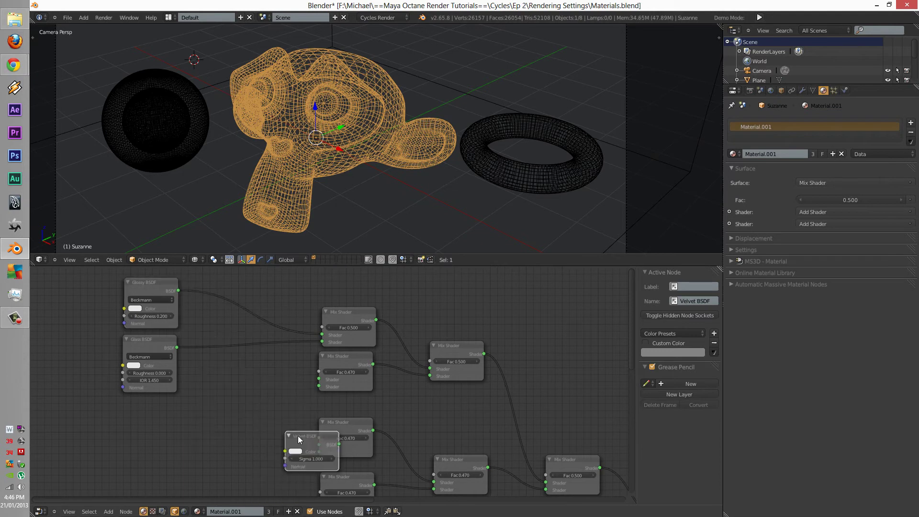
left_click(155, 438)
Add a Translucent BSDF node near the Velvet BSDF.
key("shift+a")
mouse_move(126, 413)
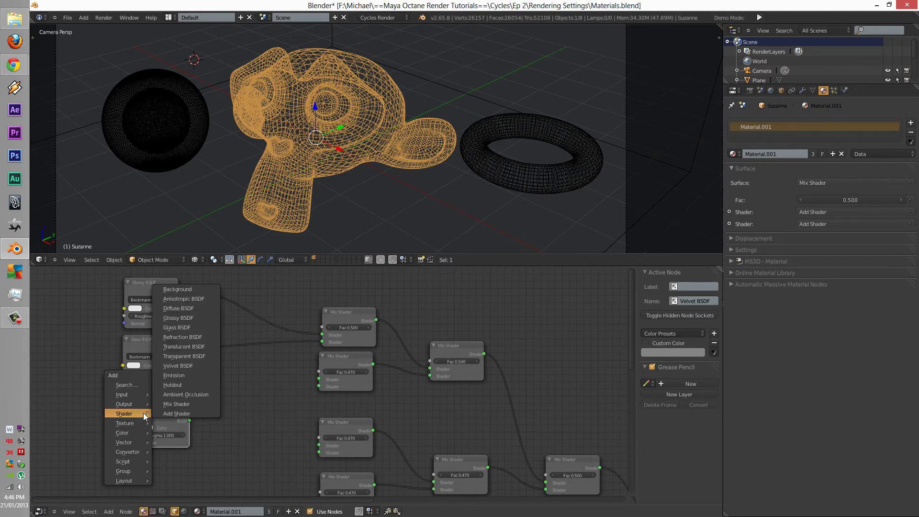
left_click(186, 348)
left_click(187, 350)
Move the Translucent and Velvet BSDF nodes closer to the Mix Shader column, with the Translucent BSDF above the Velvet BSDF.
left_click_drag(217, 340, 254, 402)
left_click_drag(174, 413, 256, 450)
middle_click_drag(271, 448, 231, 360)
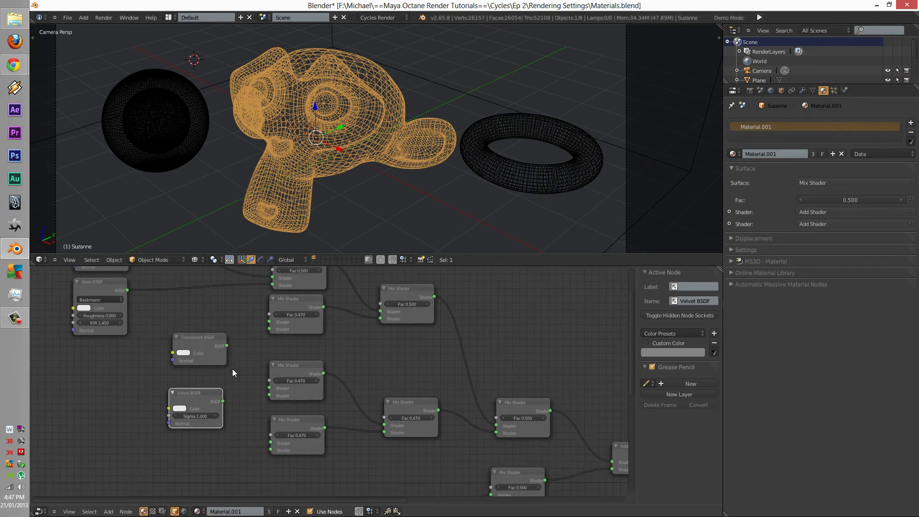
Connect the Translucent and Velvet BSDF nodes to the second Mix Shader's two shader inputs and move both below the Glass BSDF.
left_click_drag(257, 390, 258, 333)
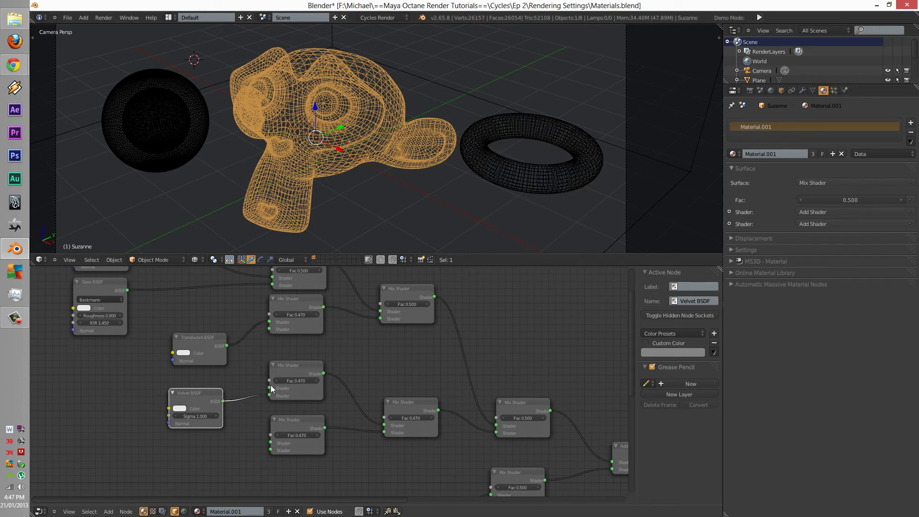
left_click_drag(269, 394, 270, 330)
left_click_drag(206, 338, 190, 415)
scroll(211, 352, "down", 2)
key("b")
middle_click_drag(261, 403, 176, 423)
scroll(232, 402, "up", 2)
middle_click_drag(198, 340, 172, 309)
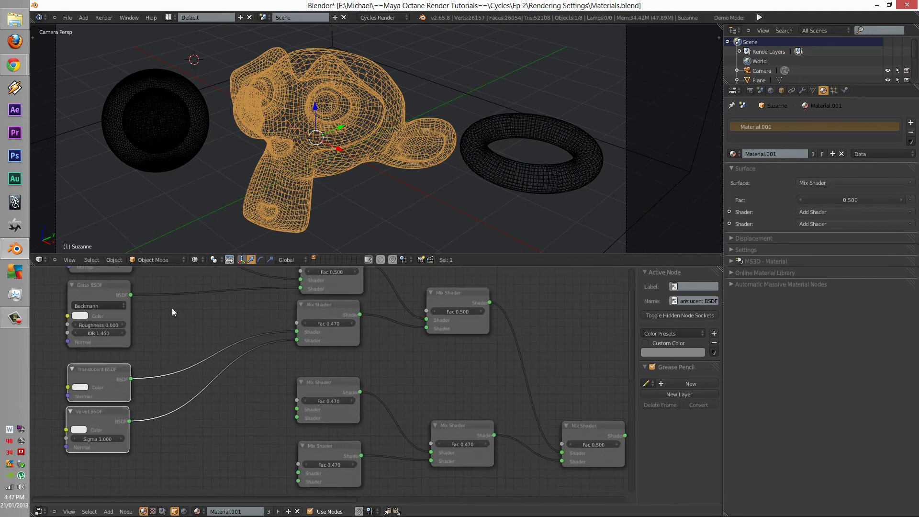
Add a Diffuse BSDF node beside the Mix Shader column, below the Velvet BSDF.
scroll(214, 397, "down", 3)
middle_click_drag(207, 424, 247, 390)
middle_click_drag(214, 317, 222, 373)
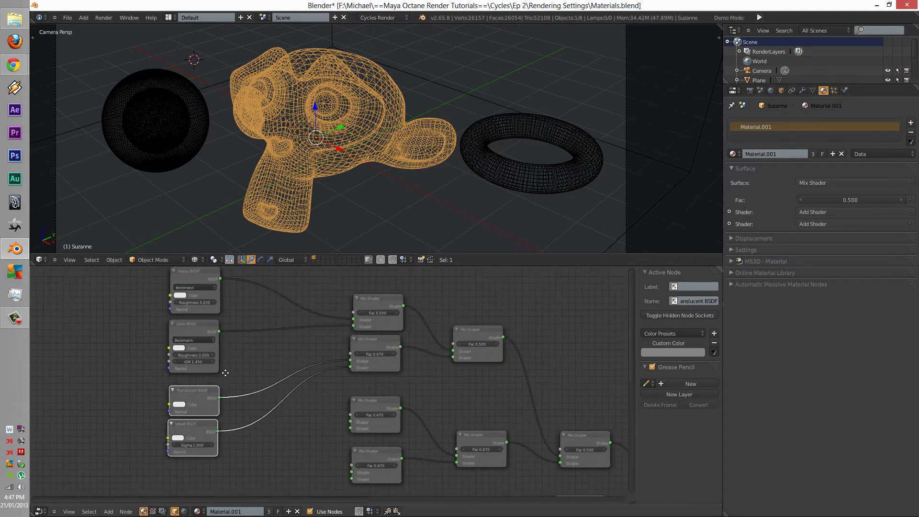
middle_click_drag(281, 398, 263, 354)
key("shift+a")
mouse_move(257, 354)
left_click(309, 373)
left_click(271, 445)
middle_click_drag(275, 437, 274, 329)
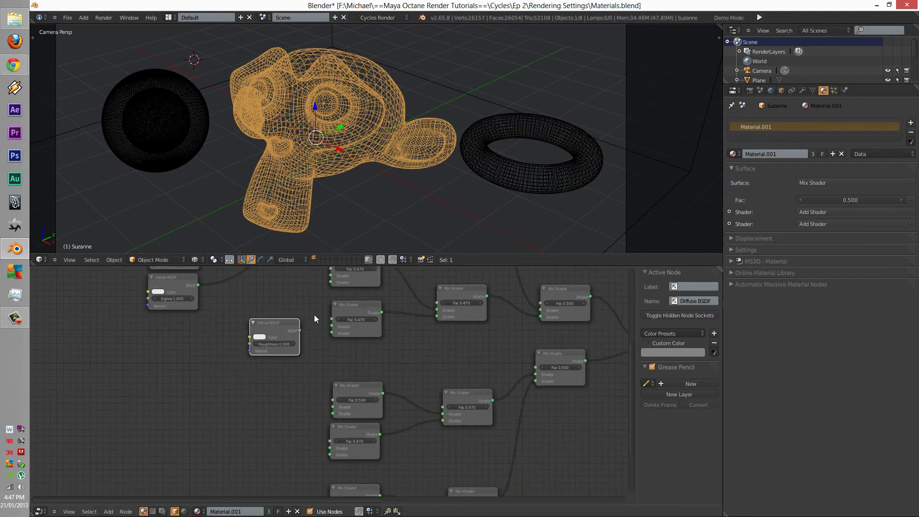
Connect the Diffuse BSDF to the third Mix Shader's first shader input and place the node just below the Velvet BSDF.
key("g")
left_click(273, 358)
scroll(277, 360, "down", 2)
key("g")
left_click(248, 356)
key("g")
left_click(297, 321)
middle_click_drag(297, 322, 303, 366)
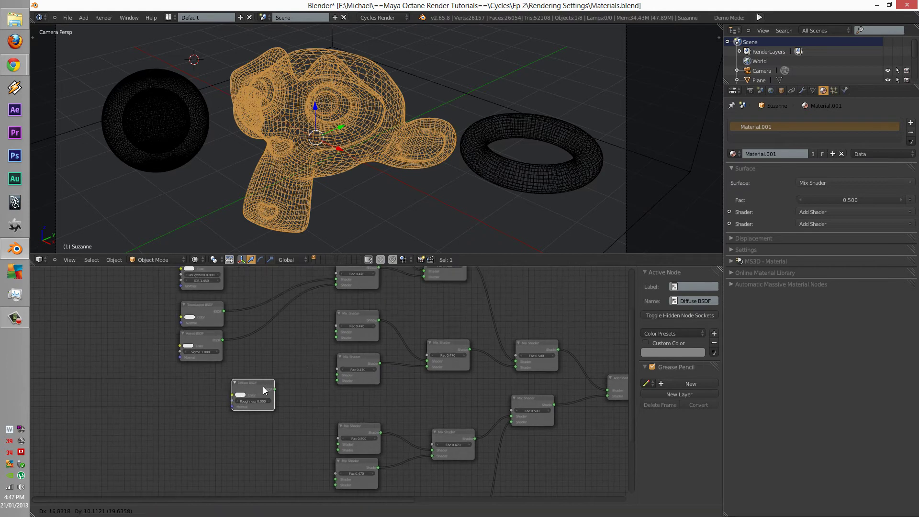
left_click(292, 387)
left_click_drag(287, 391, 336, 331)
key("g")
left_click(217, 388)
Add a second Diffuse BSDF directly below the first and connect it to the third Mix Shader's second shader input.
key("shift+a")
left_click(258, 383)
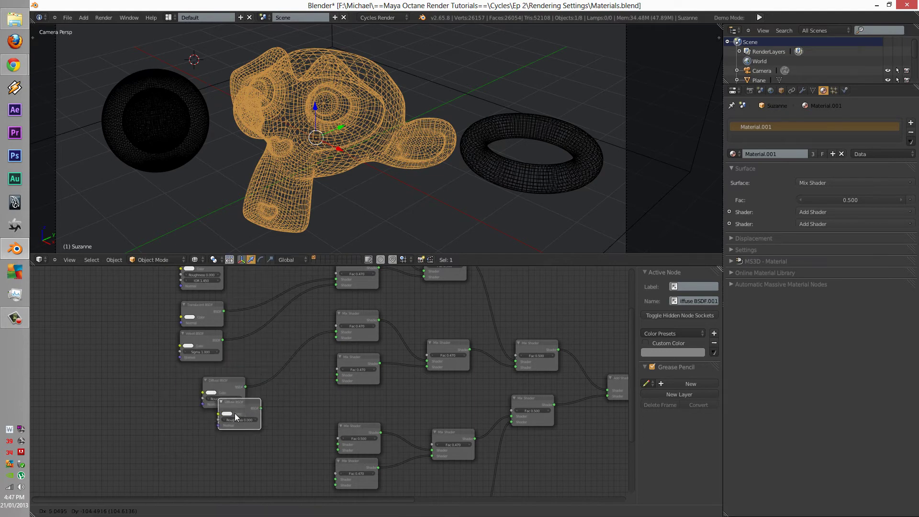
left_click(223, 421)
left_click_drag(247, 415, 335, 339)
Add a Wave Texture node left of the Diffuse BSDFs and connect its Color output to both of their Color inputs.
middle_click_drag(157, 392, 190, 394)
key("shift+a")
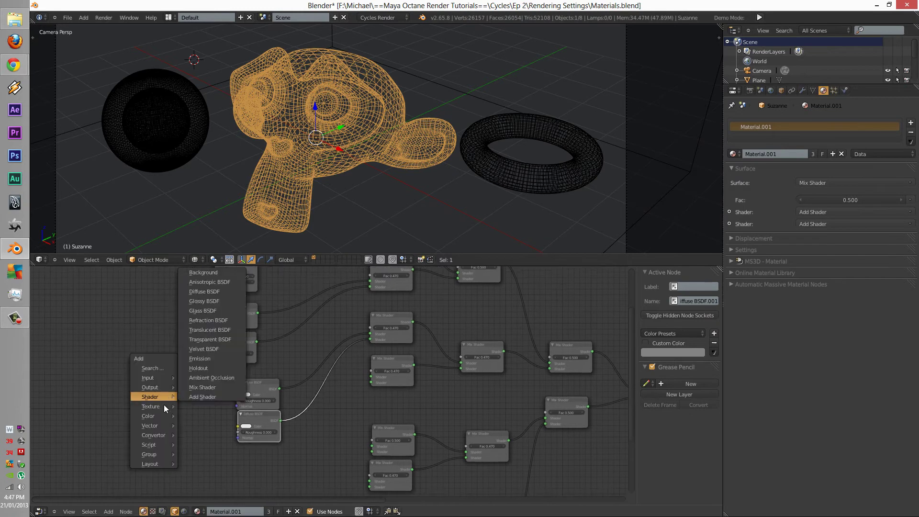
mouse_move(160, 406)
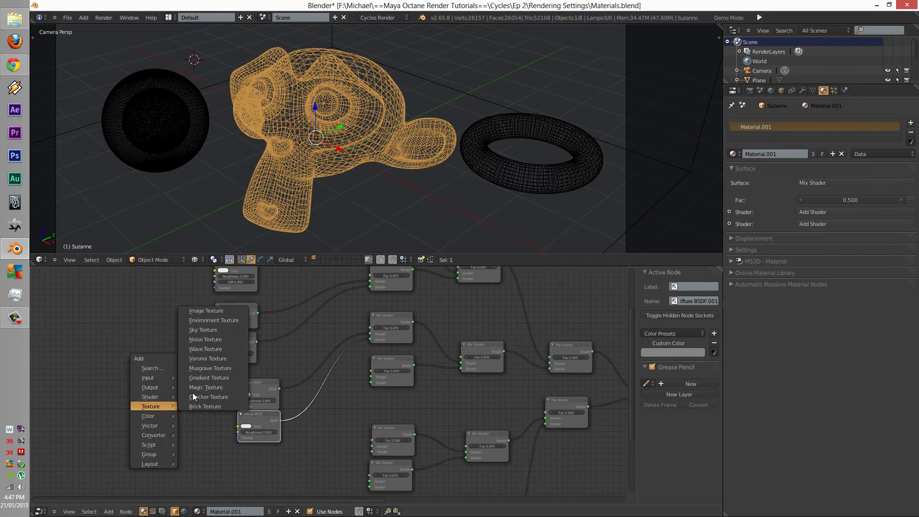
left_click(202, 349)
left_click(154, 390)
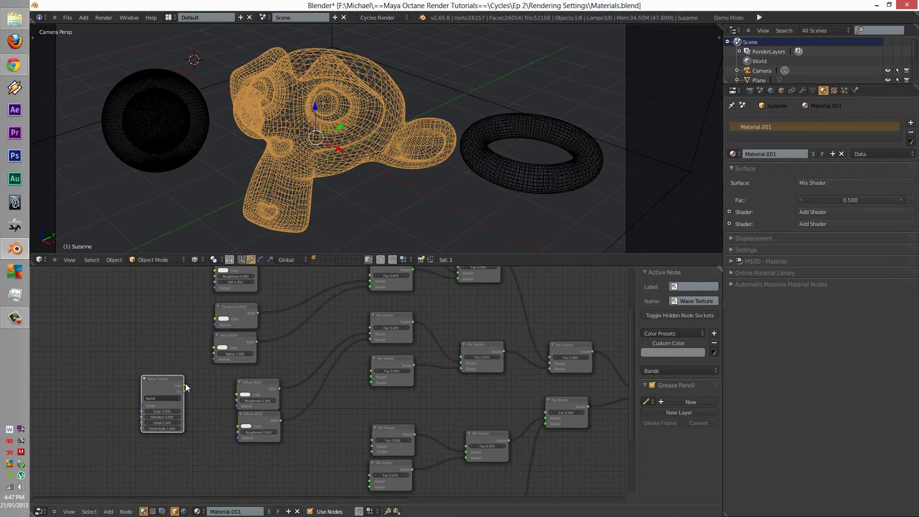
left_click_drag(184, 386, 236, 427)
left_click_drag(161, 388, 140, 393)
Add an Anisotropic BSDF below the second Diffuse BSDF and connect it to both shader inputs of the fourth Mix Shader.
scroll(216, 388, "up", 3)
middle_click_drag(207, 442, 140, 417)
scroll(201, 393, "up", 6)
scroll(299, 403, "down", 4)
middle_click_drag(301, 410, 266, 384)
left_click(217, 393)
key("shift+a")
mouse_move(299, 385)
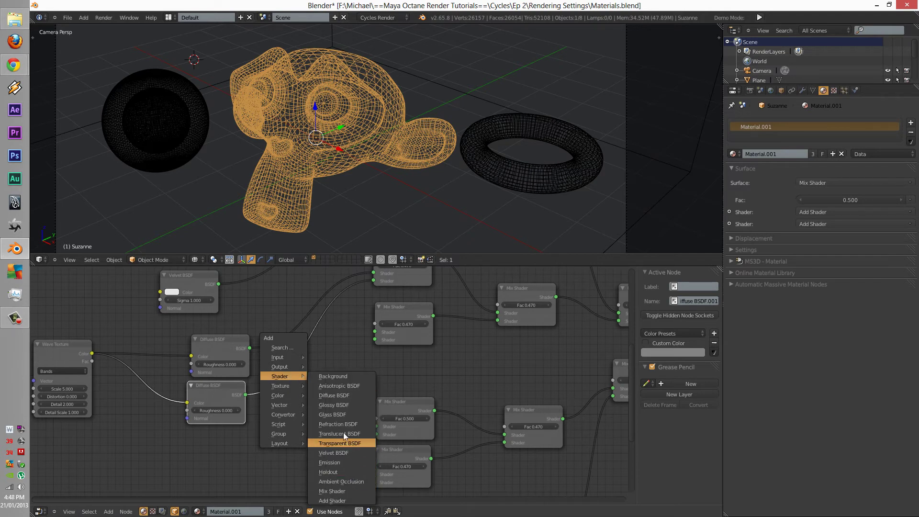
left_click(340, 386)
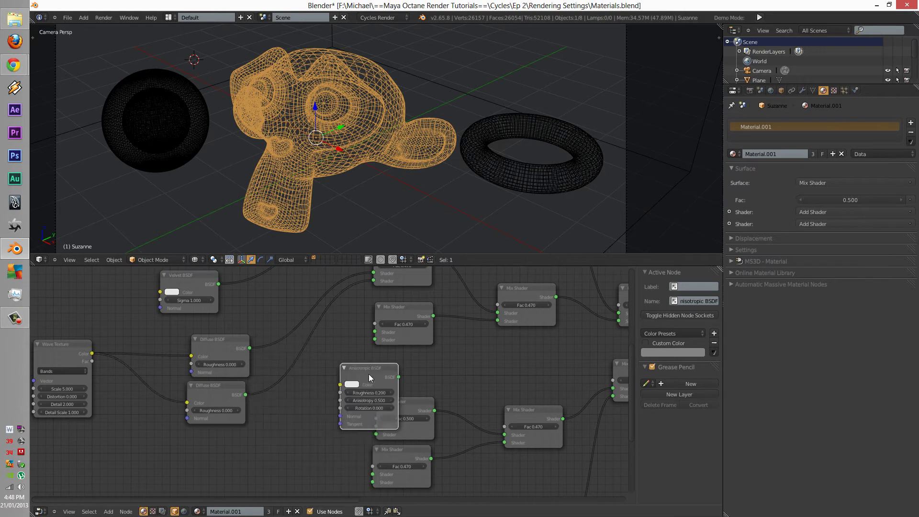
left_click_drag(244, 446, 374, 332)
left_click_drag(245, 446, 375, 340)
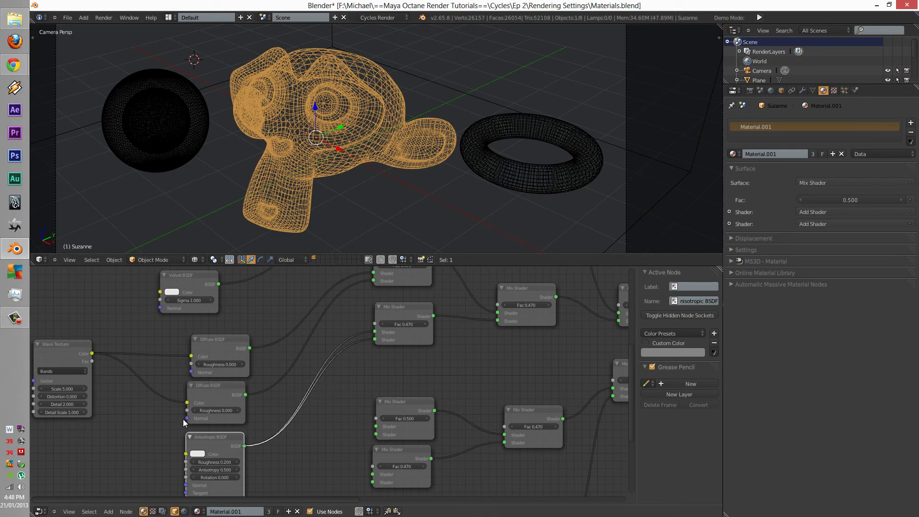
middle_click_drag(162, 407, 169, 363)
left_click_drag(214, 395, 222, 401)
Set the Glossy BSDF's color to red and the Glass BSDF's color to green.
middle_click_drag(160, 410, 176, 474)
middle_click_drag(235, 307, 245, 461)
middle_click_drag(268, 311, 266, 329)
left_click(205, 318)
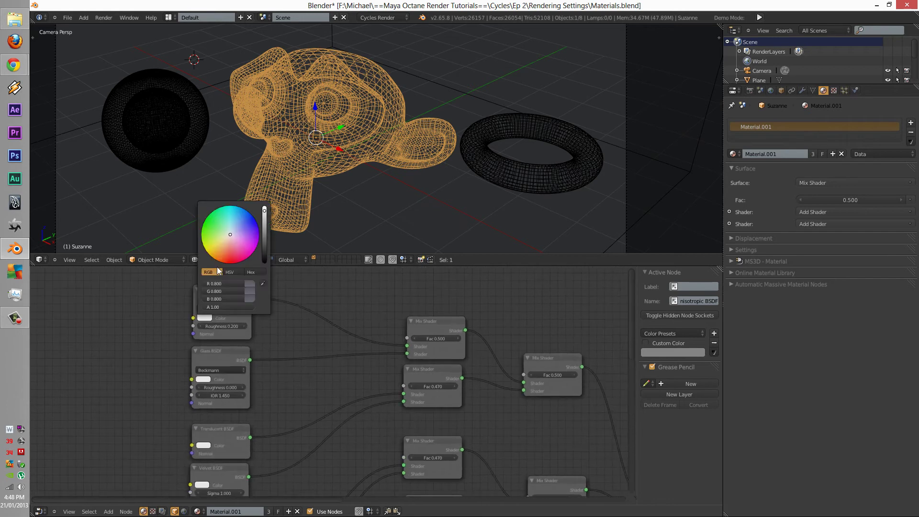
left_click(231, 266)
left_click(203, 379)
left_click(197, 289)
Set the Translucent BSDF's color to purple and the Velvet BSDF's color to cyan.
middle_click_drag(210, 448, 206, 420)
left_click(206, 421)
left_click(237, 344)
left_click(198, 458)
left_click(225, 347)
Set the Glossy BSDF's distribution to GGX and the Glass BSDF's distribution to Beckmann.
middle_click_drag(210, 290, 227, 314)
left_click(228, 304)
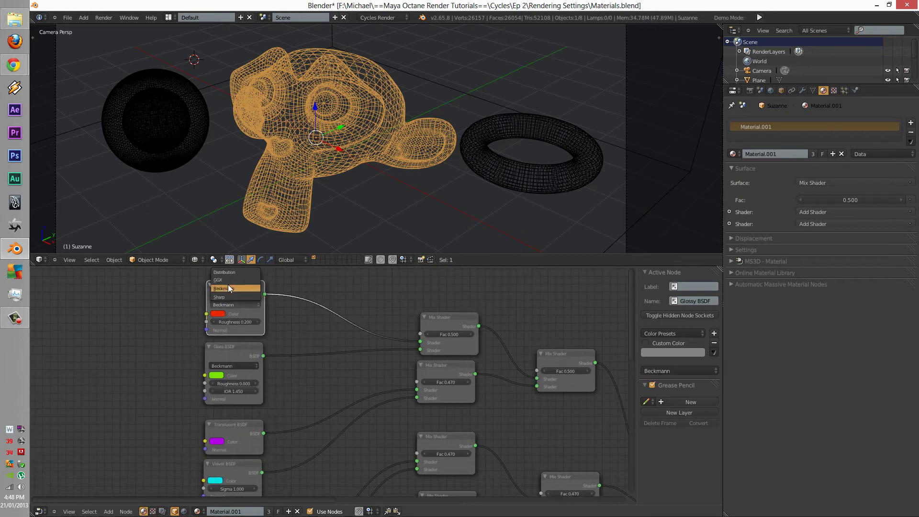
left_click(228, 279)
left_click(223, 366)
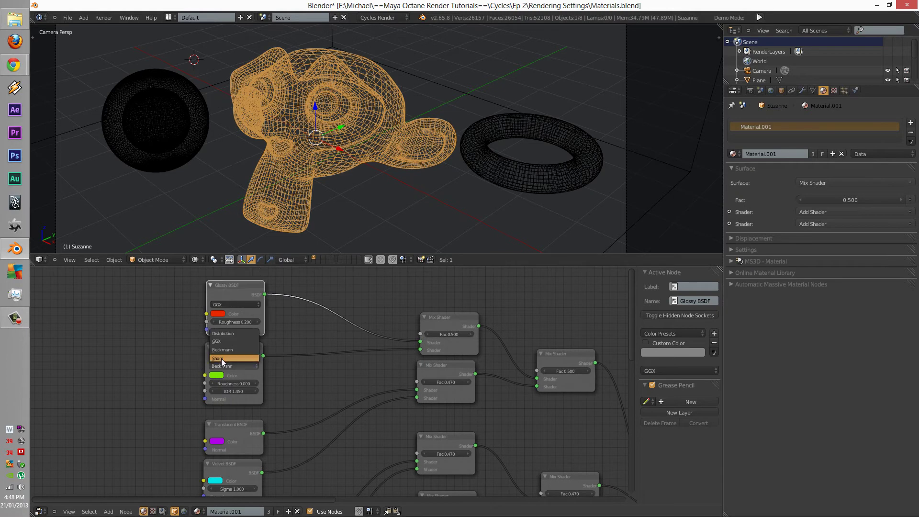
left_click(223, 350)
Set the Glossy BSDF's roughness to 0.5.
middle_click_drag(161, 378, 165, 326)
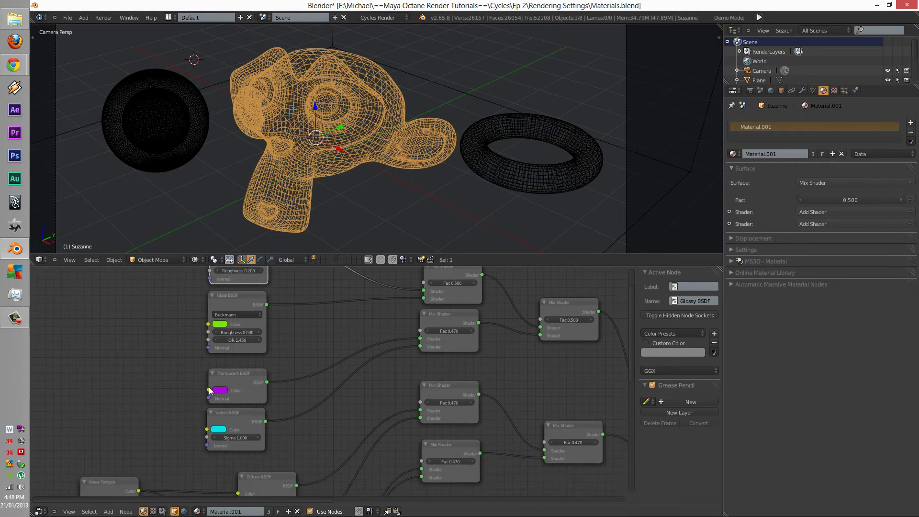
scroll(237, 353, "up", 3)
middle_click_drag(265, 350, 269, 419)
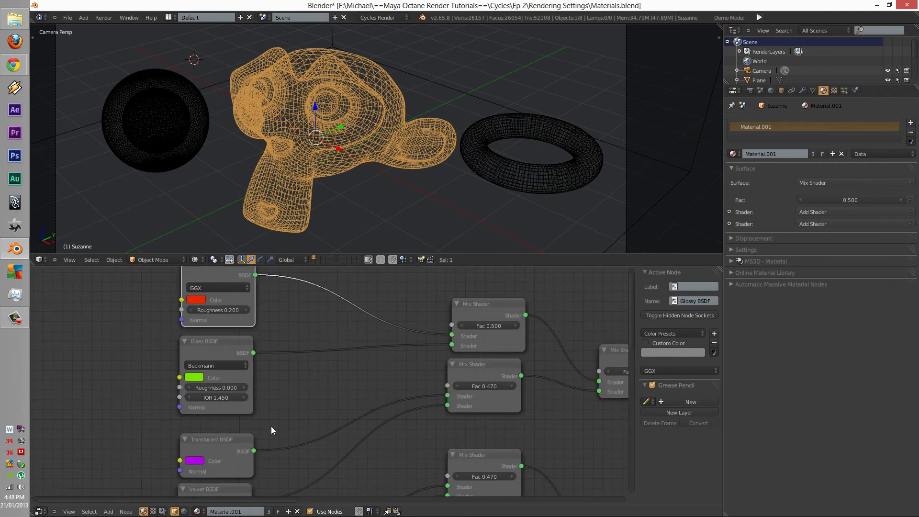
left_click(218, 310)
type("0.5")
key("Return")
Set the Glass BSDF's roughness to 0.2 and its IOR to 0.2.
middle_click_drag(275, 355, 270, 327)
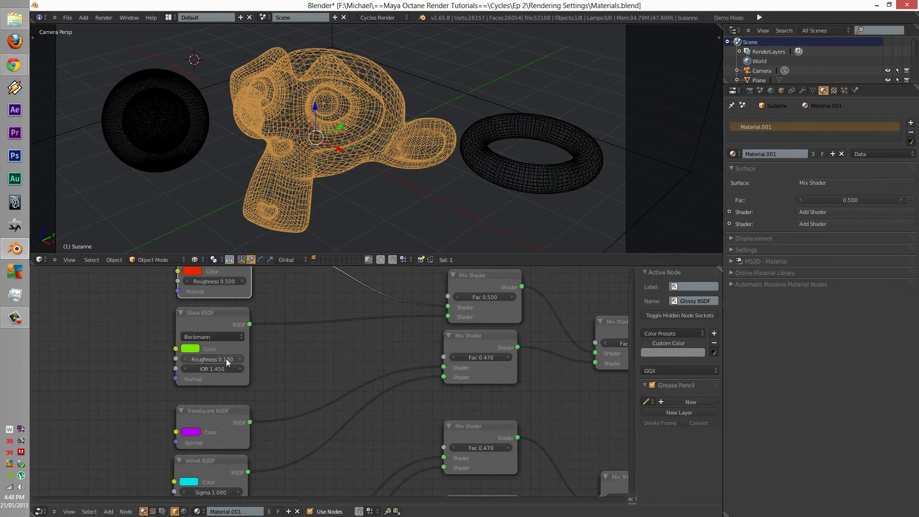
left_click(225, 359)
type("0.2")
key("Return")
left_click(211, 369)
type("0.")
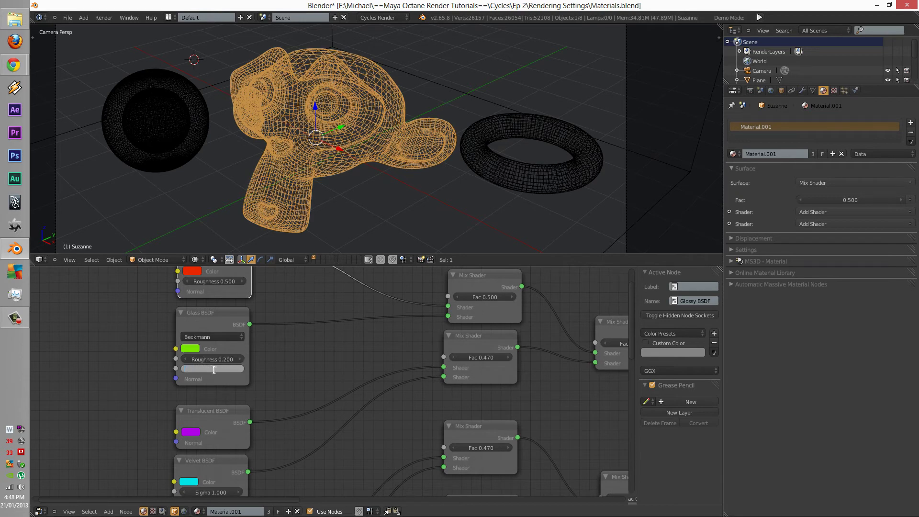
type("2")
key("Return")
Set the Velvet BSDF's sigma to 0.5.
middle_click_drag(271, 431, 229, 385)
left_click(228, 384)
type("0.5")
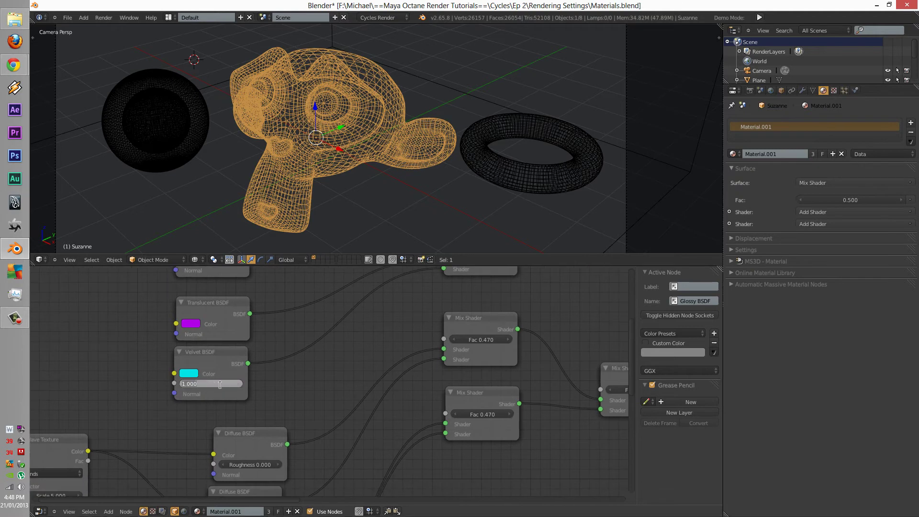
key("Return")
Set the roughness of the upper Diffuse BSDF to 0.6 and of the lower one to 0.8.
middle_click_drag(287, 386, 273, 315)
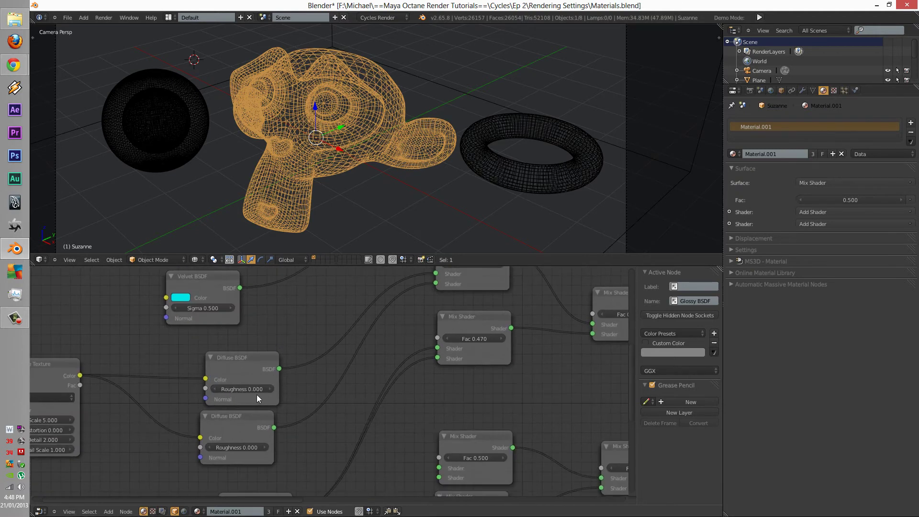
left_click(255, 389)
type("0.6")
key("Return")
left_click(248, 441)
type("0.8")
key("Return")
Switch the 3D viewport to rendered shading to preview the material.
middle_click_drag(300, 449, 461, 405)
scroll(191, 413, "up", 1)
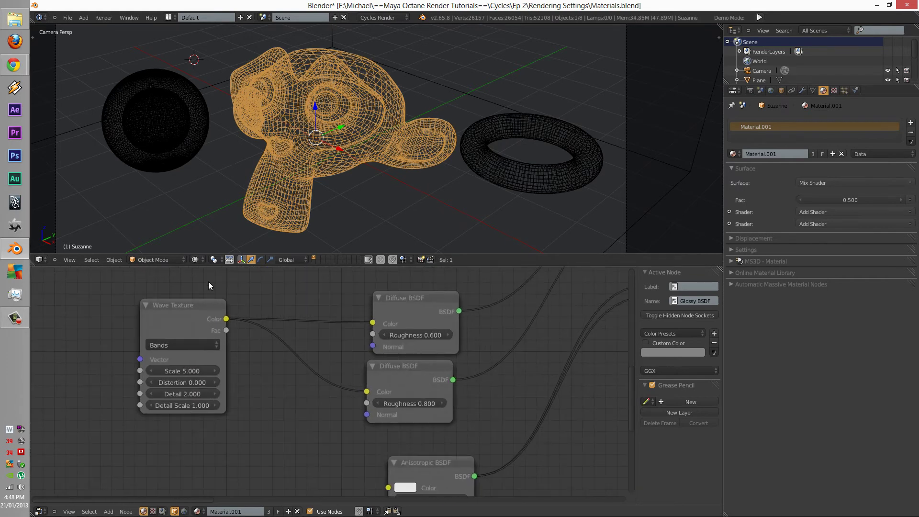
left_click(195, 259)
left_click(211, 199)
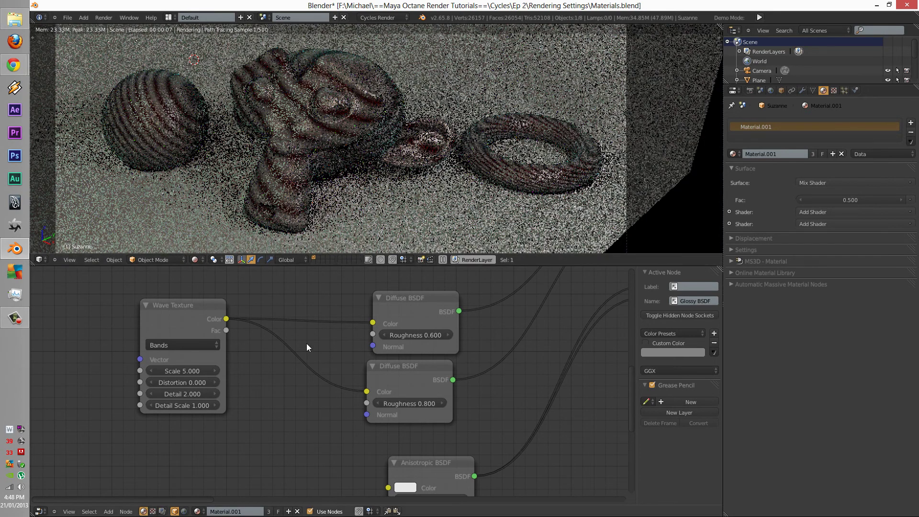
Set the Wave Texture's type to Rings and its distortion to 50, then return the 3D viewport to wireframe shading.
middle_click_drag(306, 343, 297, 348)
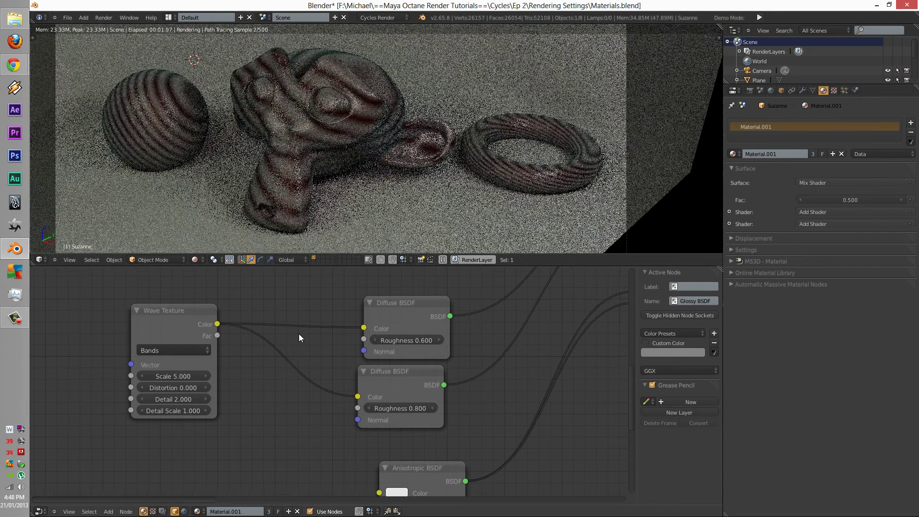
left_click(180, 350)
left_click(178, 316)
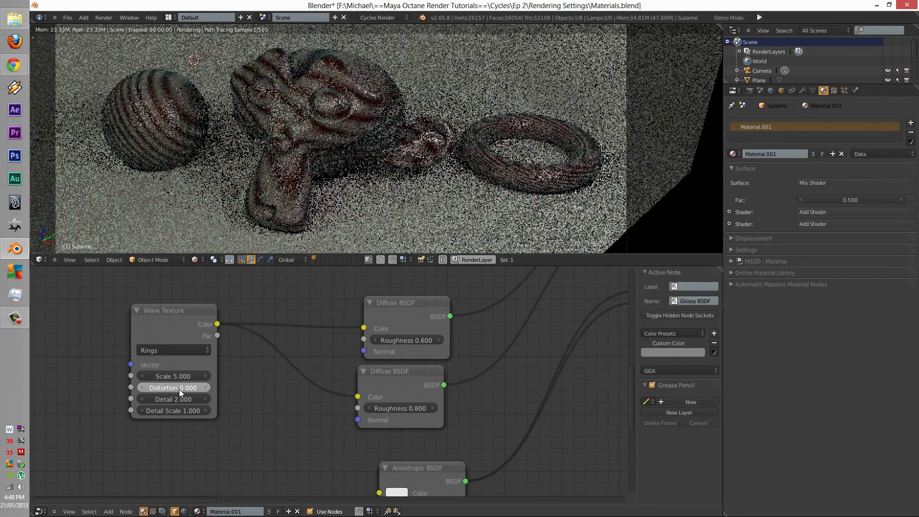
left_click_drag(179, 389, 286, 400)
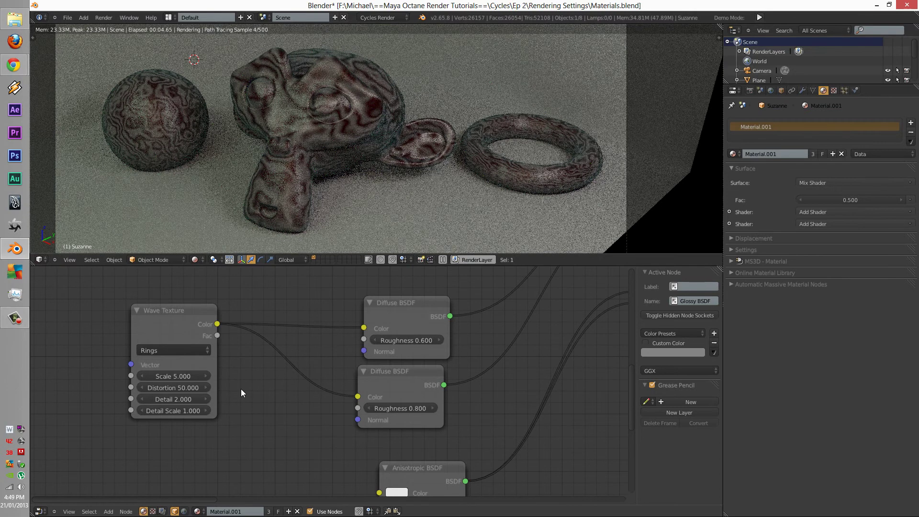
key("z")
Set the Anisotropic BSDF's color to magenta pink and shift the node slightly left.
scroll(452, 309, "down", 4)
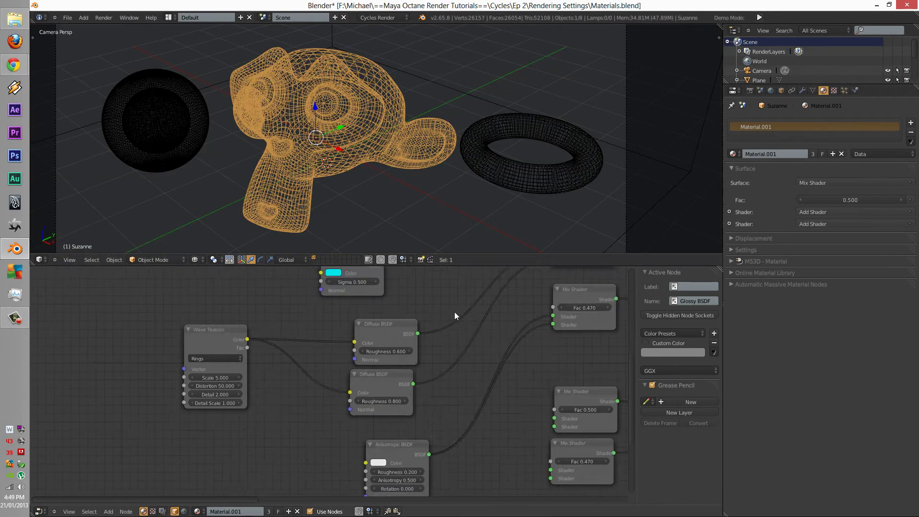
middle_click_drag(453, 311, 274, 381)
left_click(278, 379)
scroll(286, 376, "up", 3)
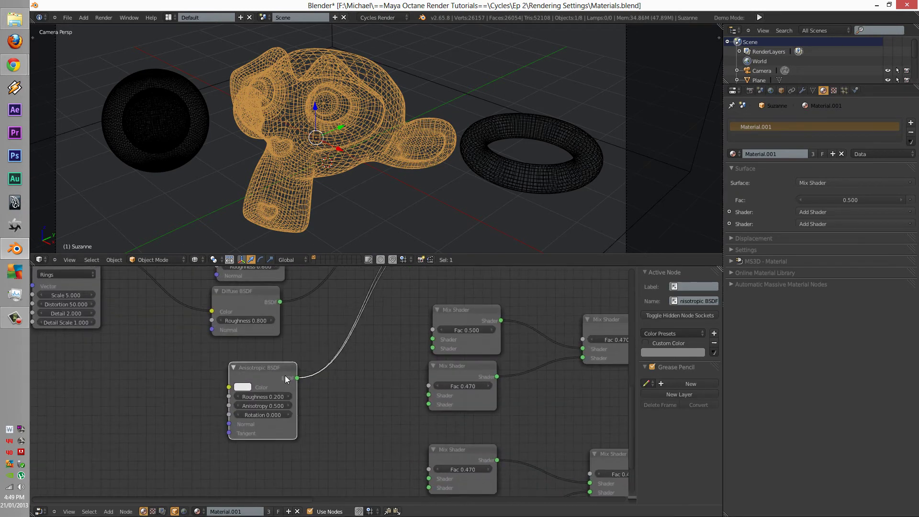
left_click_drag(284, 376, 267, 376)
left_click(228, 385)
left_click(259, 315)
Set the Anisotropic BSDF's roughness to 0.356, anisotropy to 0.448 and rotation to 0.214, and move the node further left.
mouse_move(330, 341)
middle_mouse_down()
mouse_move(329, 501)
mouse_move(334, 371)
mouse_move(345, 342)
middle_mouse_up()
scroll(306, 412, "up", 2)
left_click_drag(269, 393, 294, 390)
left_click_drag(245, 404, 294, 416)
scroll(332, 400, "down", 2)
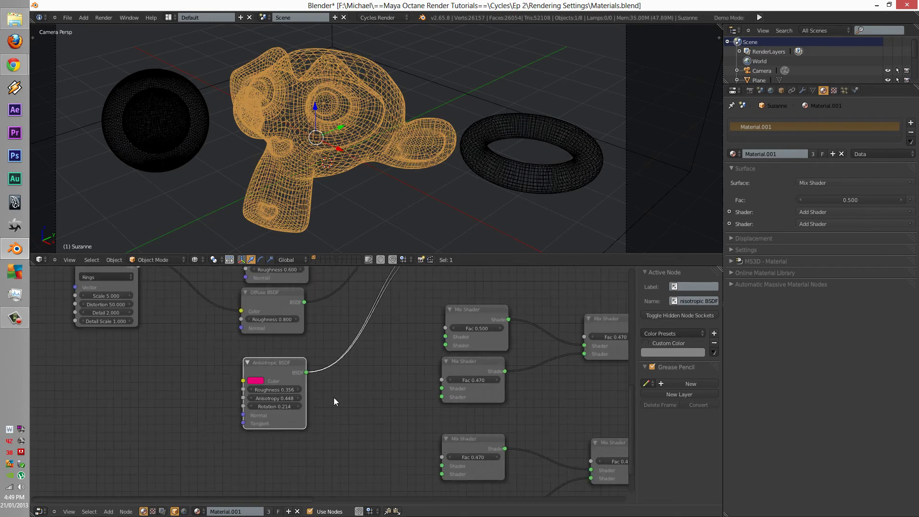
left_click_drag(264, 366, 203, 358)
Add a Magic Texture node between the Anisotropic BSDF and the Mix Shader column.
scroll(204, 358, "down", 1)
middle_click_drag(257, 433, 206, 351)
scroll(288, 390, "up", 3)
middle_click_drag(288, 390, 287, 370)
key("shift+a")
mouse_move(216, 382)
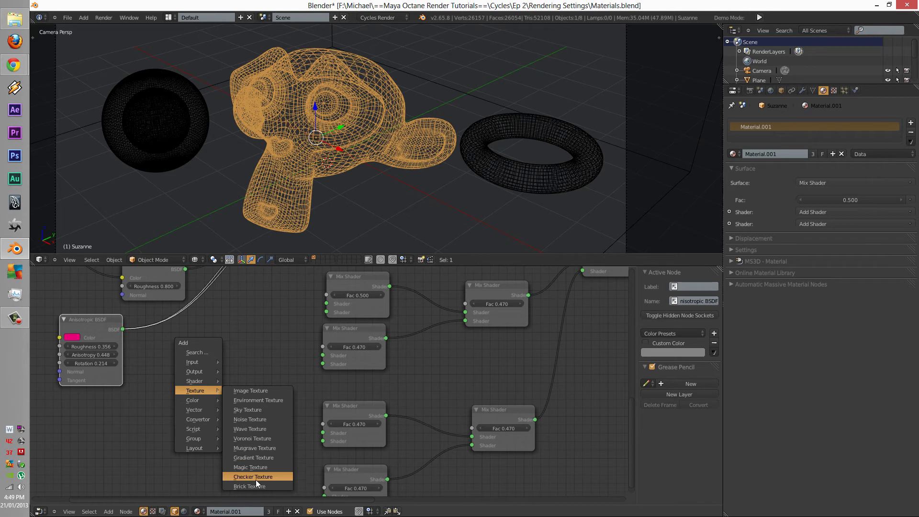
left_click(253, 467)
left_click(179, 355)
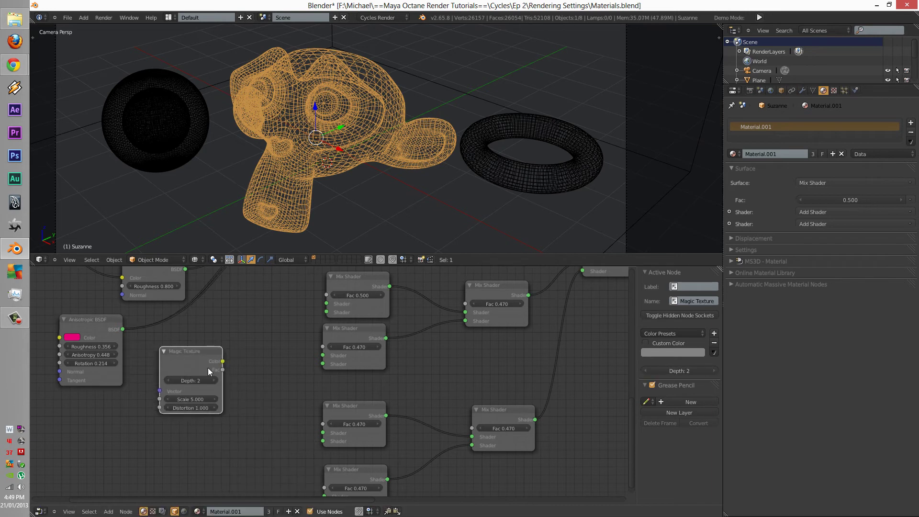
Add a Musgrave Texture node and place it below the Magic Texture.
key("shift+a")
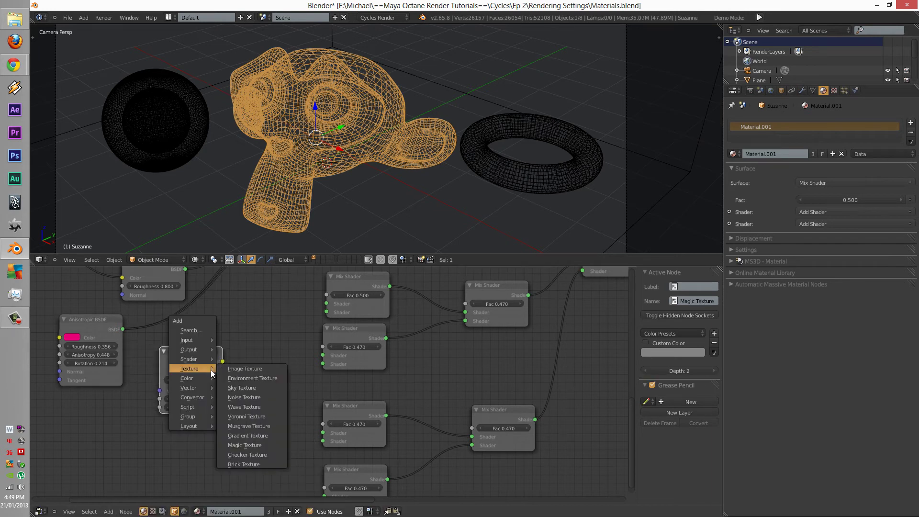
left_click(246, 426)
left_click(194, 444)
left_click(195, 447)
left_click(194, 430)
left_click(194, 446)
left_click(195, 439)
Set the scale of the Musgrave and Magic Textures to 50 and align the Musgrave node beneath the Magic Texture.
middle_click_drag(269, 433, 274, 395)
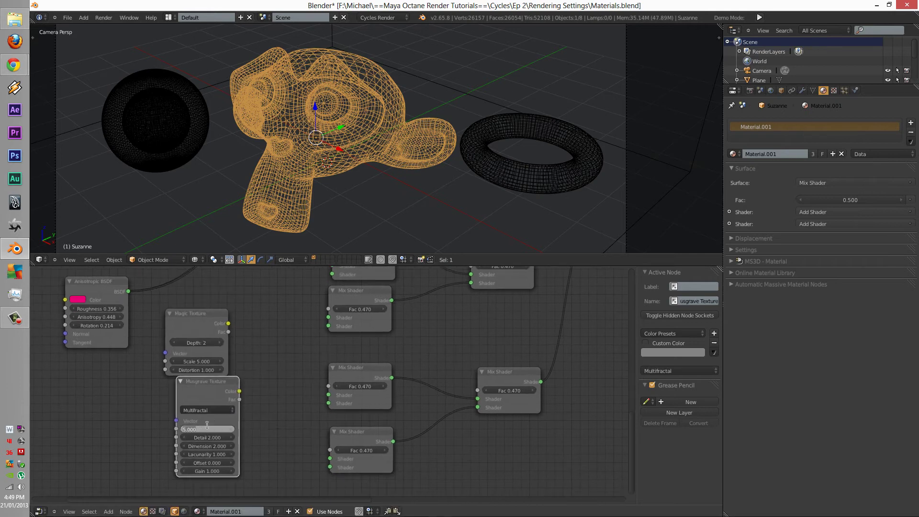
type("50")
key("Return")
left_click_drag(207, 423, 191, 437)
left_click(216, 362)
type("50")
key("Return")
Add a Glass BSDF node and place it between the texture nodes and the Mix Shader column.
key("shift+a")
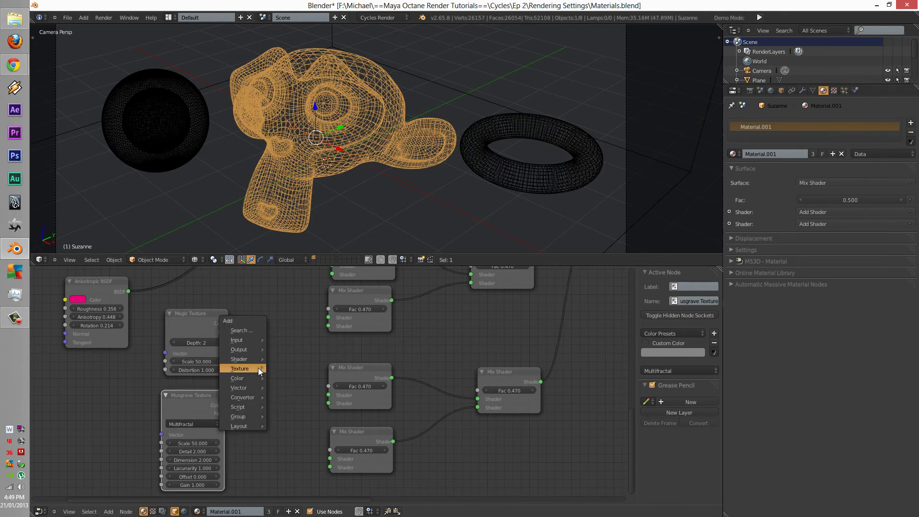
mouse_move(244, 359)
left_click(292, 397)
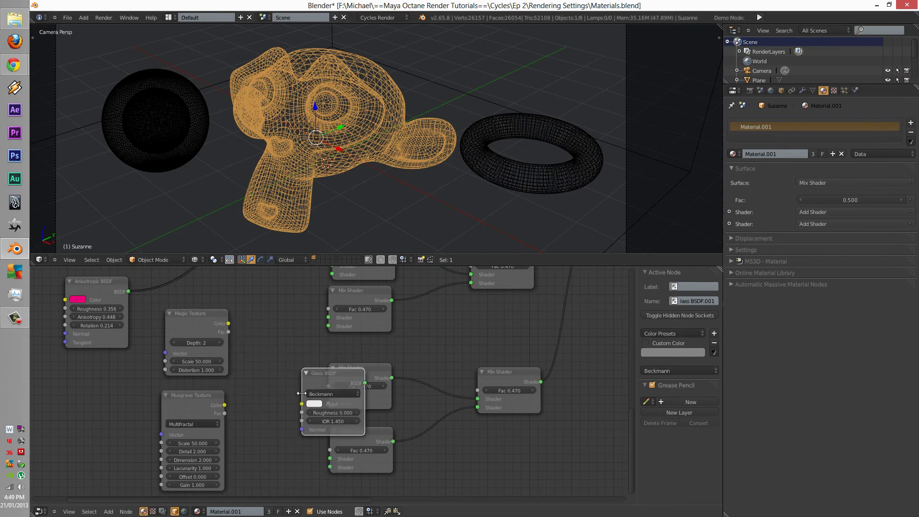
left_click(268, 340)
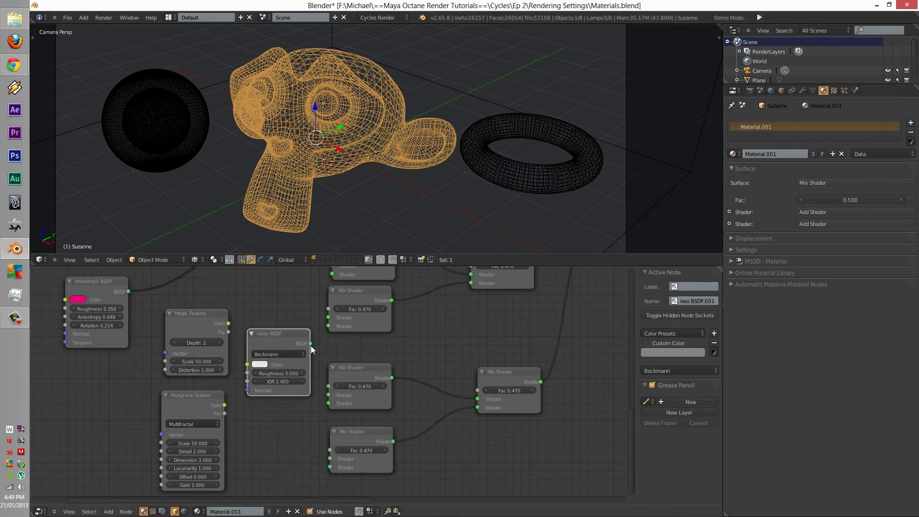
Connect the Glass BSDF to the Mix Shader with factor 0.500 and feed the Magic Texture's color into the Glass BSDF's color.
middle_click_drag(308, 287, 304, 343)
middle_click_drag(295, 307, 271, 363)
left_click_drag(284, 456, 304, 385)
middle_click_drag(276, 435, 280, 390)
left_click_drag(205, 390, 215, 350)
left_click_drag(176, 392, 152, 383)
left_click_drag(202, 472, 220, 424)
Place a second Glass BSDF below the first, driven by the Musgrave Texture's color and linked to the same Mix Shader's second shader input.
scroll(225, 392, "down", 3, "shift")
key("shift+d")
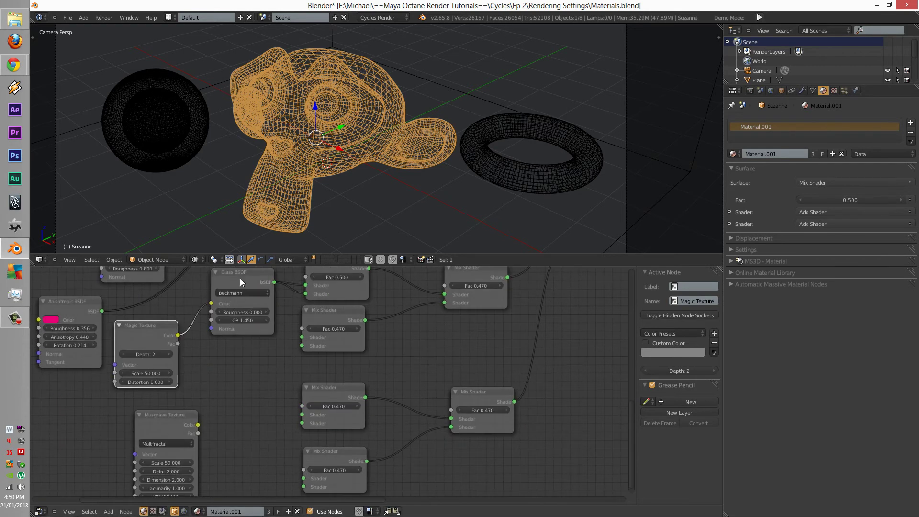
left_click(240, 381)
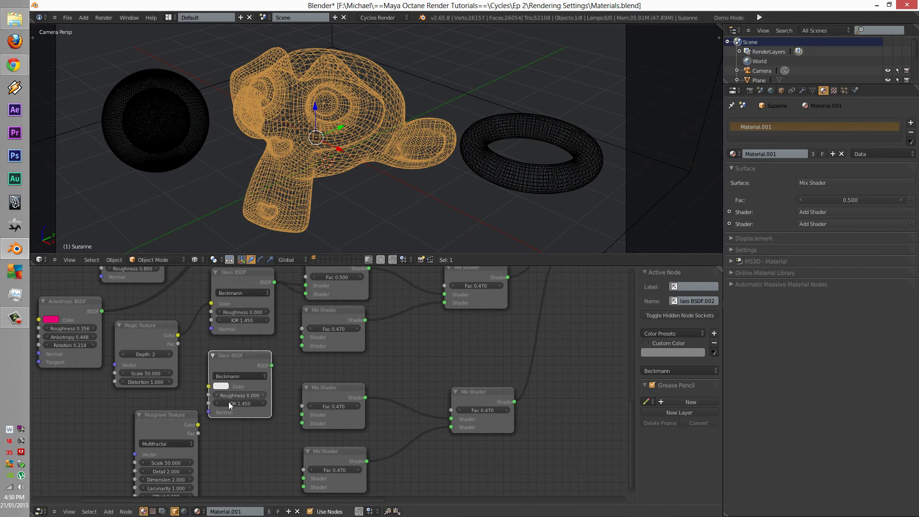
key("g")
left_click(227, 365)
left_click_drag(257, 366, 306, 294)
scroll(258, 362, "down", 6)
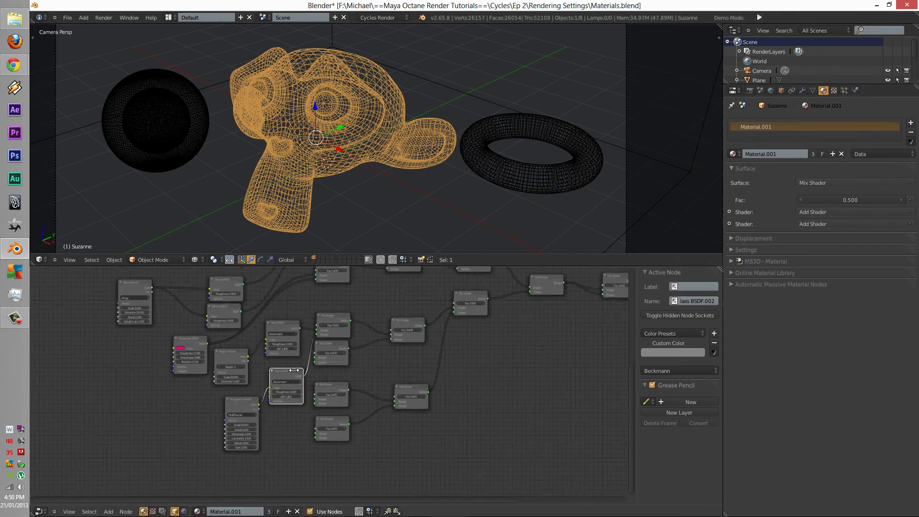
scroll(288, 383, "up", 4)
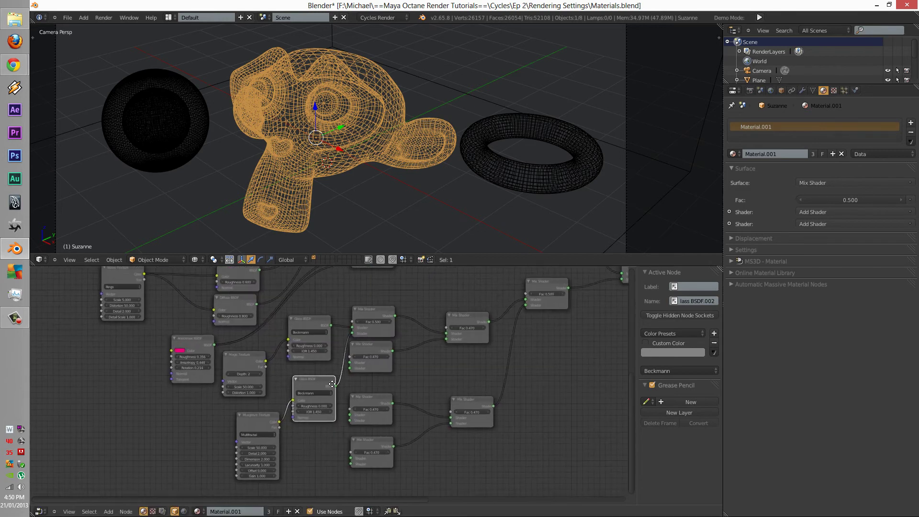
Move the Magic and Musgrave Textures further left and shift the Anisotropic BSDF right, beneath the Diffuse BSDF.
left_click(241, 361)
left_click(259, 414, "shift")
left_click_drag(259, 415, 131, 433)
left_click(191, 344)
left_click_drag(191, 344, 230, 342)
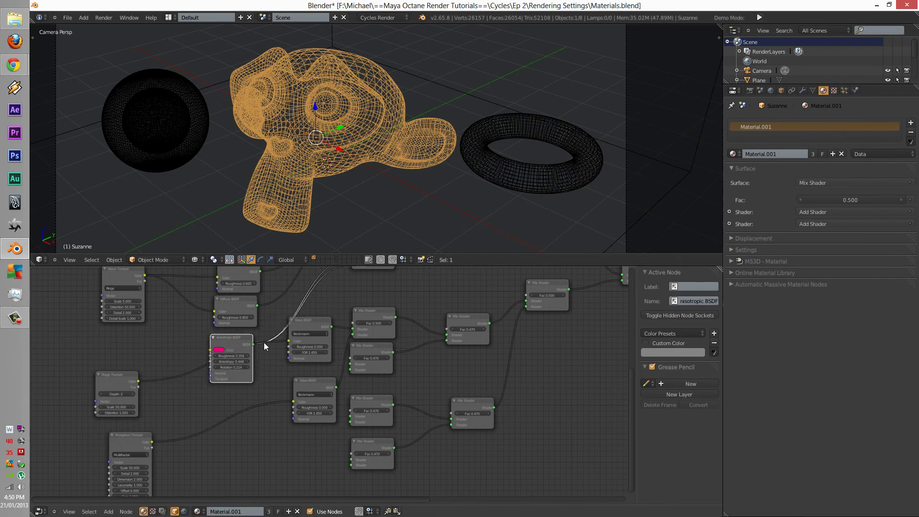
Move both Glass BSDF nodes together to stack them beneath the Anisotropic BSDF.
left_click(311, 321)
left_click(301, 409, "shift")
left_click_drag(310, 382, 225, 454)
middle_click_drag(279, 405, 286, 384)
Switch the 3D view to Rendered shading and set the Magic Texture's depth to 6 and scale to 10.
left_click(195, 259)
left_click(211, 199)
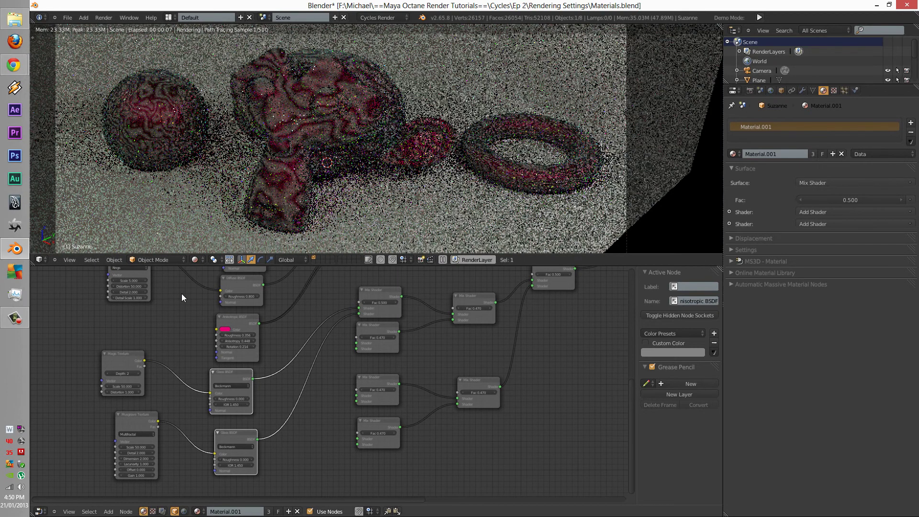
middle_click_drag(168, 337, 200, 296)
scroll(191, 317, "up", 3)
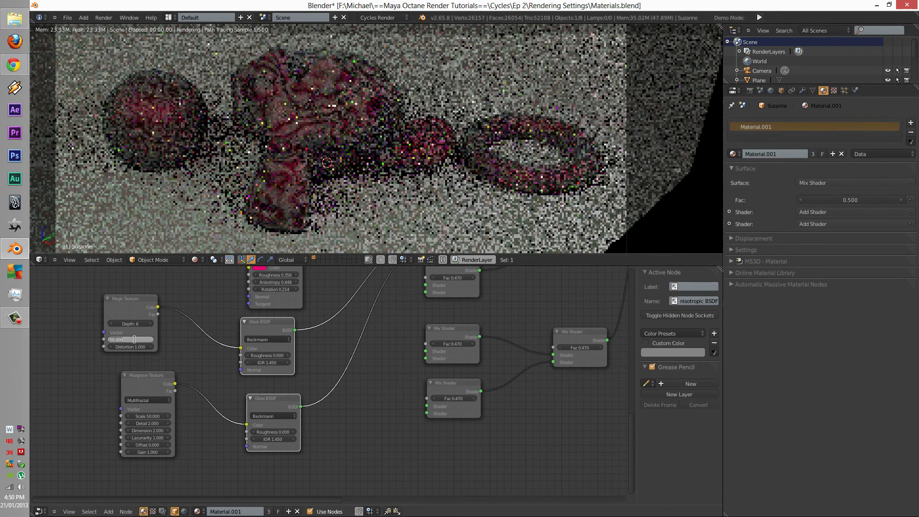
type("10")
key("Return")
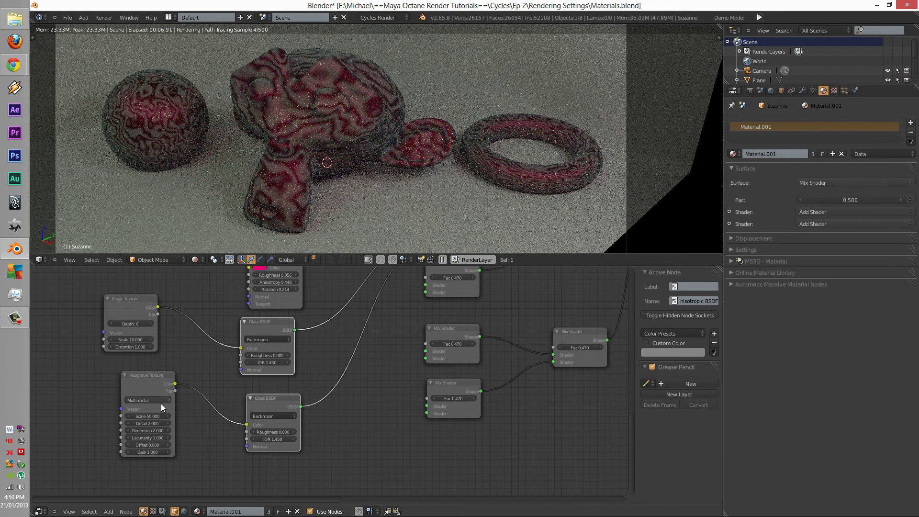
Set the Musgrave Texture's scale to 20 and detail to 10.
left_click(146, 416)
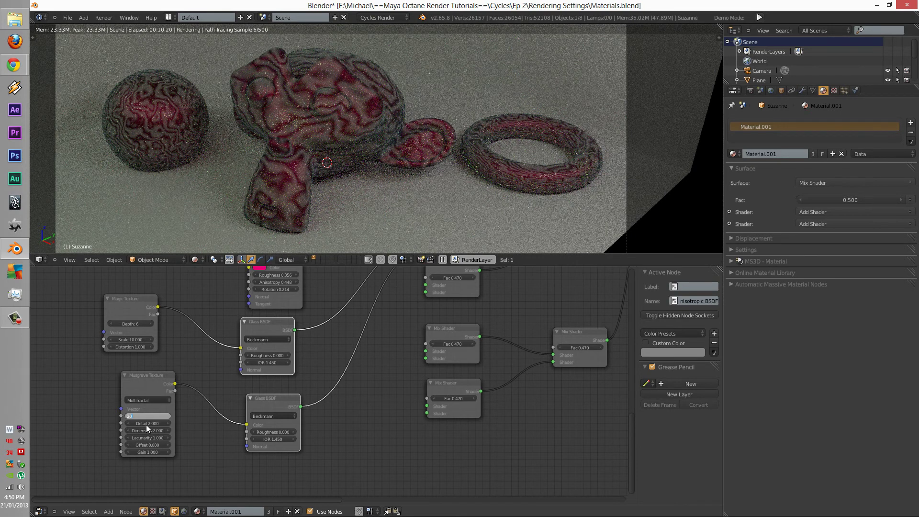
type("20")
key("Return")
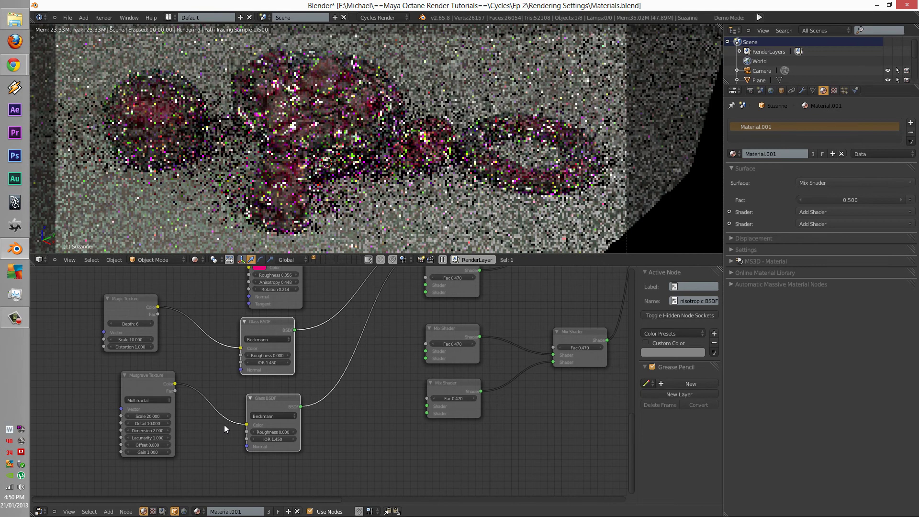
Set the IOR of the upper Glass BSDF to 1.2 and of the lower Glass BSDF to 1.3.
left_click(267, 362)
type("1.2")
key("Return")
left_click(278, 443)
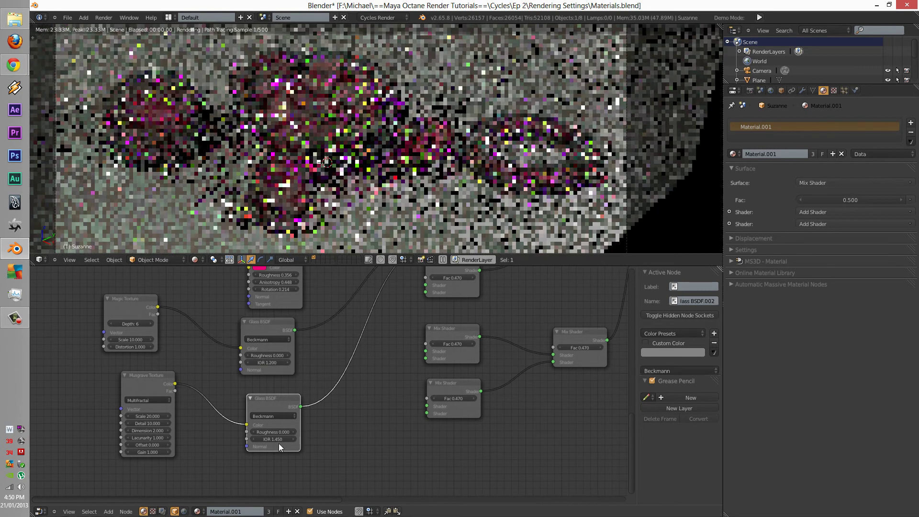
left_click(276, 438)
type("1.1")
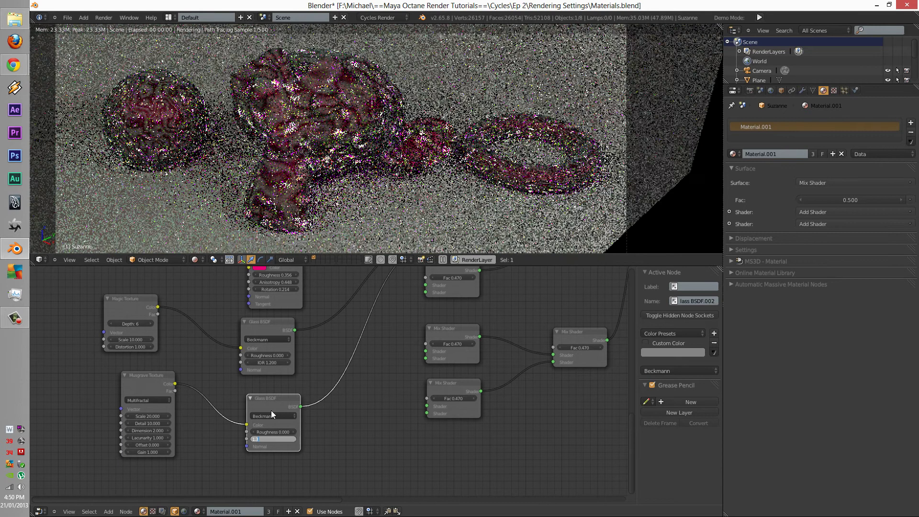
type(".3")
key("Return")
Set the lower Glass BSDF's distribution to Sharp and the upper Glass BSDF's distribution to GGX.
left_click(272, 416)
left_click(272, 380)
left_click(268, 340)
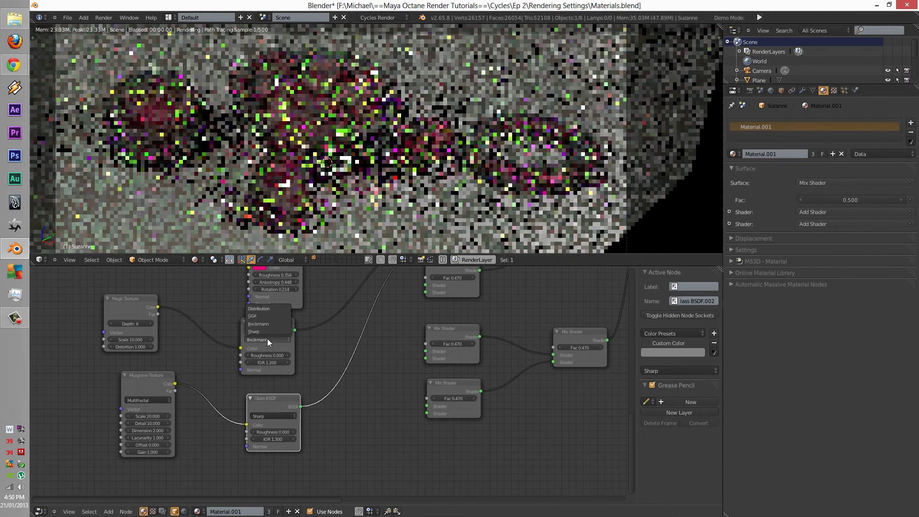
left_click(266, 318)
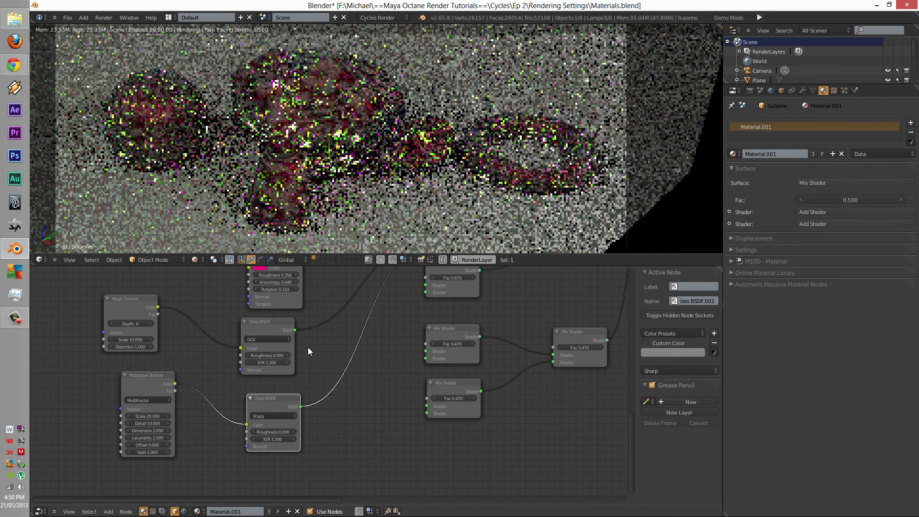
middle_click_drag(325, 339, 225, 366)
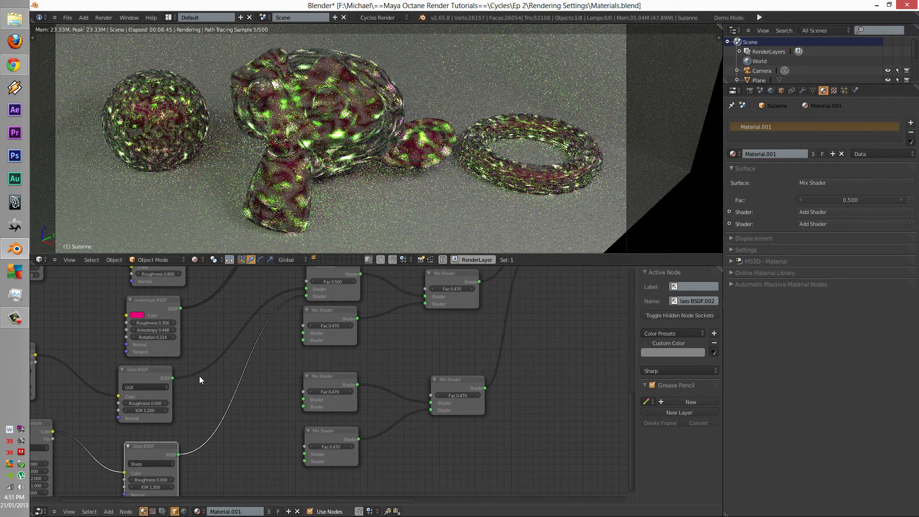
middle_click_drag(199, 375, 256, 335)
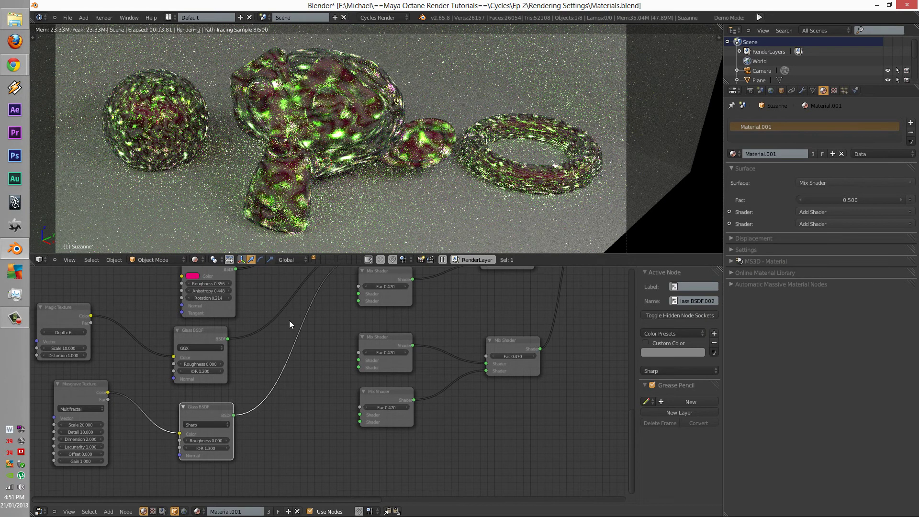
Set the lower Glass BSDF's distribution to Beckmann and return the 3D view to wireframe.
left_click(195, 429)
left_click(205, 398)
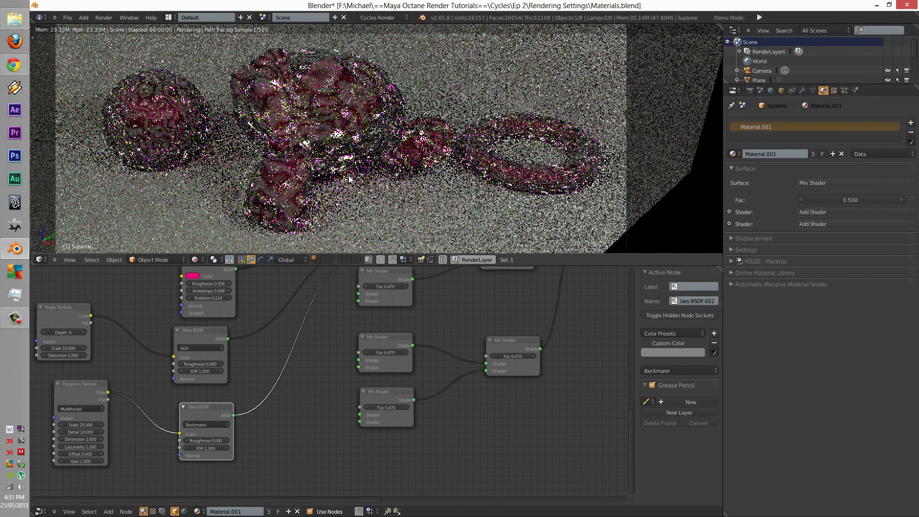
key("z")
Add a Translucent BSDF node and place it between the lower Glass BSDF and the unused Mix Shaders.
mouse_move(318, 337)
middle_mouse_down()
mouse_move(310, 352)
mouse_move(239, 390)
mouse_move(341, 360)
mouse_move(241, 390)
mouse_move(248, 390)
mouse_move(257, 343)
mouse_move(238, 376)
middle_mouse_up()
key("shift+a")
mouse_move(244, 382)
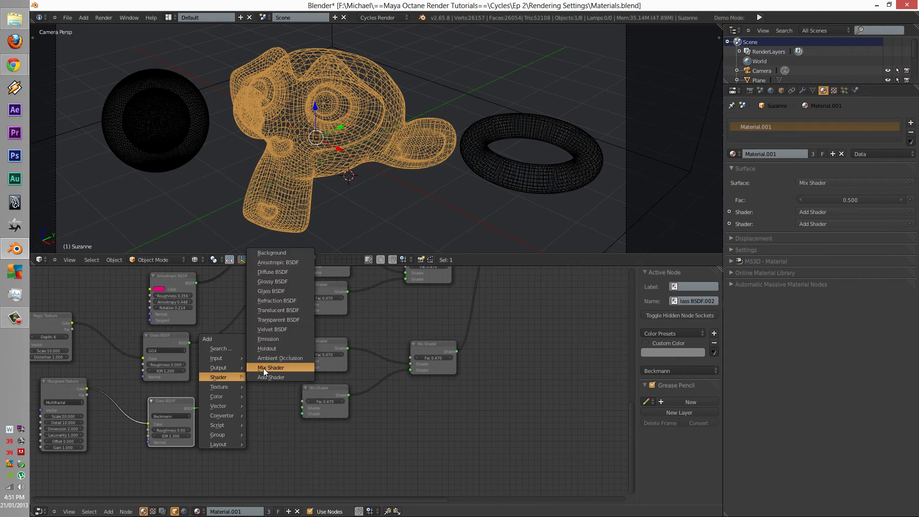
left_click(273, 310)
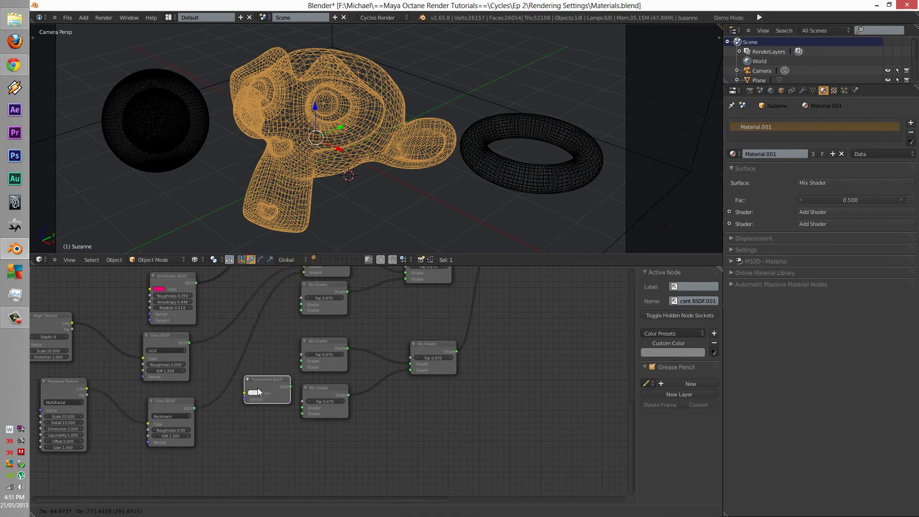
left_click(261, 389)
scroll(276, 364, "up", 2)
left_click_drag(270, 391, 254, 457)
Select the three Mix Shaders without shader inputs and move them down into the empty area below the node tree.
scroll(287, 402, "down", 6)
key("a")
key("b")
left_click_drag(320, 320, 340, 451)
left_click(337, 478)
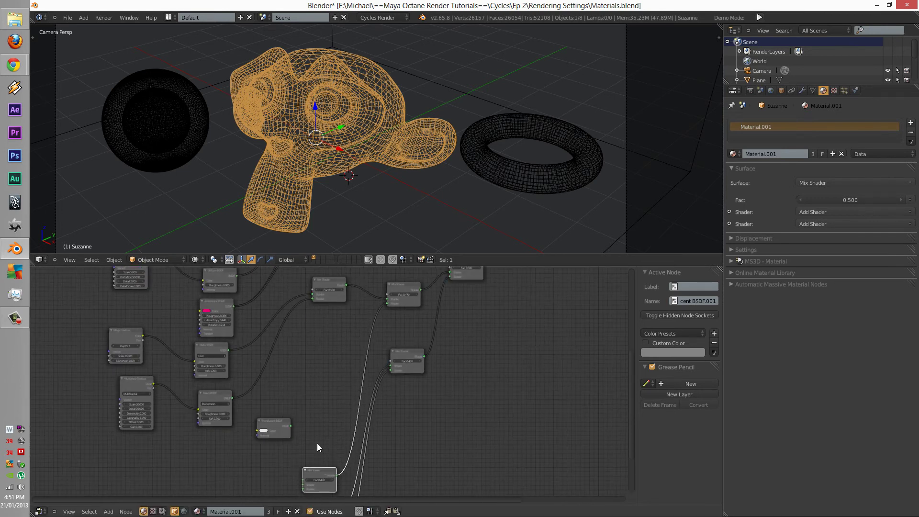
middle_click_drag(317, 426, 326, 289)
scroll(315, 318, "up", 2)
Move the Translucent BSDF beside the topmost of the relocated Mix Shaders and connect it to both of its shader inputs.
left_click_drag(287, 292, 305, 355)
scroll(251, 346, "up", 4)
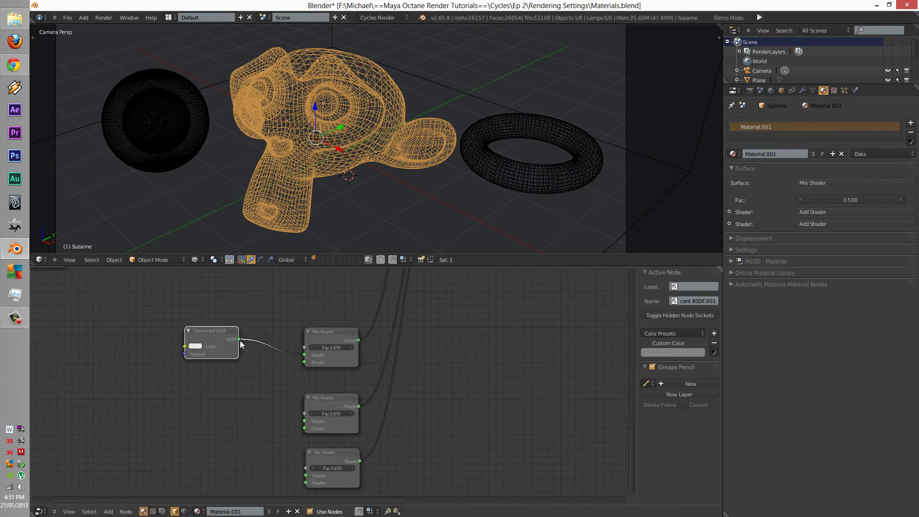
left_click_drag(249, 351, 305, 362)
left_click_drag(217, 334, 213, 344)
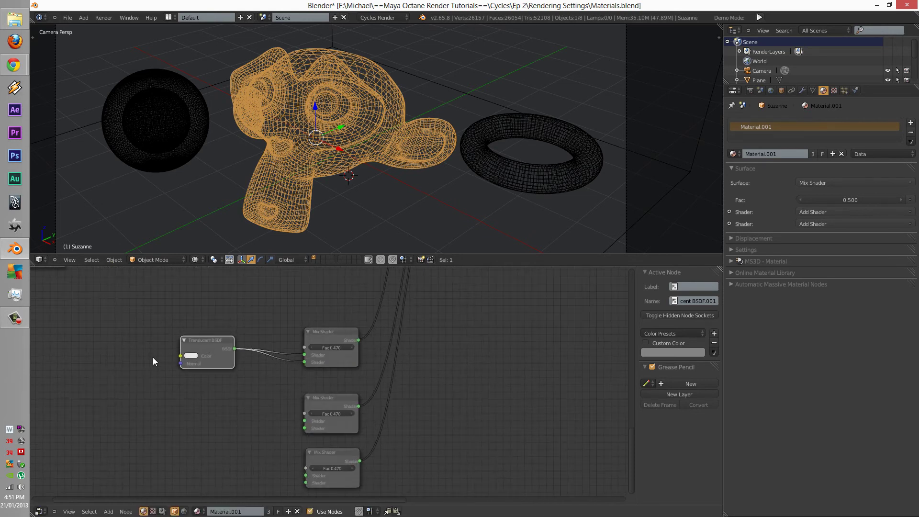
Set the Translucent BSDF's color to red.
key("shift+a")
mouse_move(150, 358)
left_click(192, 356)
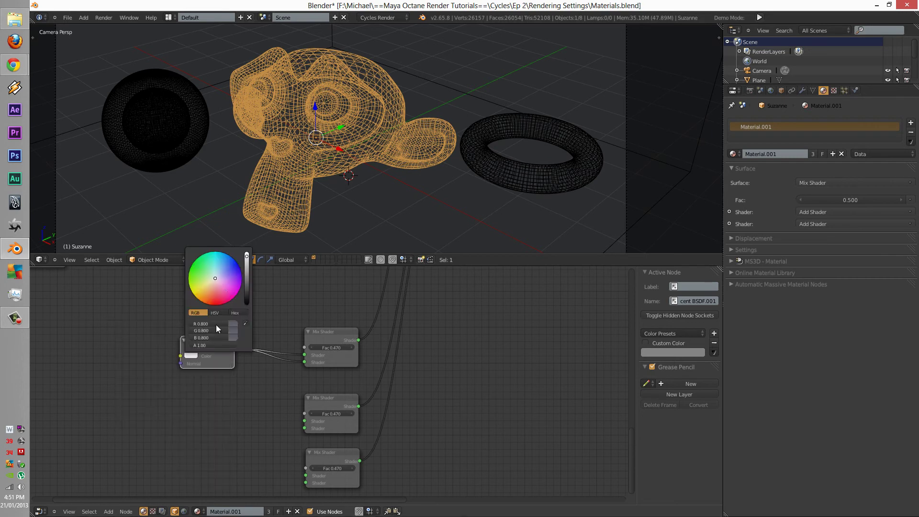
left_click(216, 303)
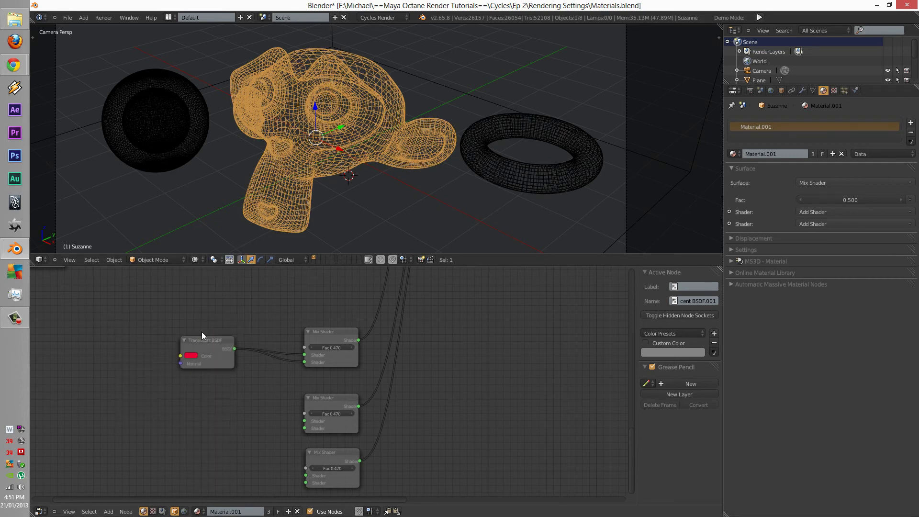
Move the Translucent BSDF and its Mix Shader left of the other two Mix Shaders, and set the BSDF's color to yellow.
left_click_drag(153, 297, 276, 363)
middle_click_drag(242, 373, 304, 353)
left_click_drag(222, 320, 224, 311)
left_click(201, 317)
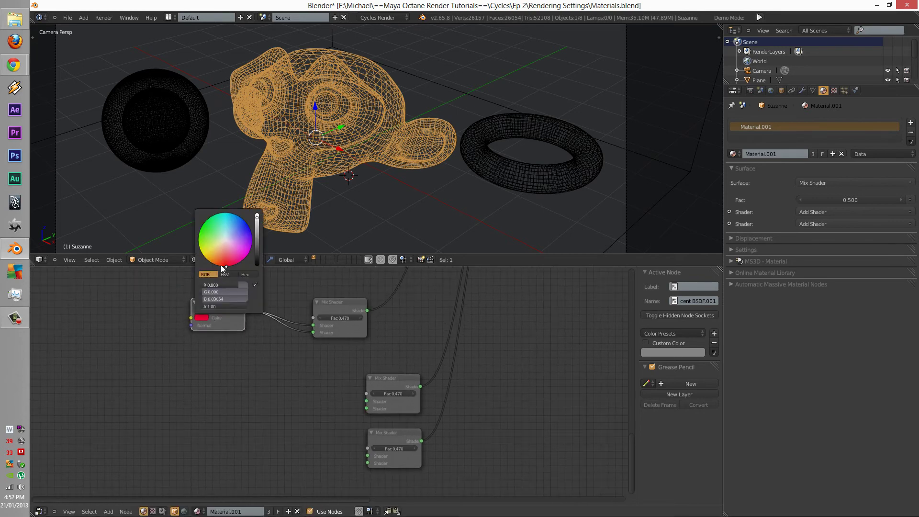
left_click(200, 256)
Add a Voronoi Texture beneath the Translucent BSDF and connect its color output to the Mix Shader's second shader input.
key("shift+a")
mouse_move(164, 336)
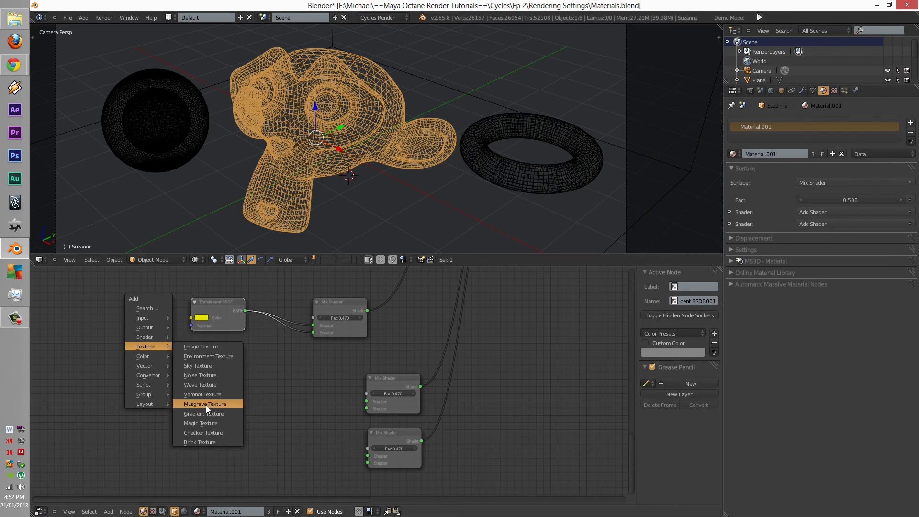
left_click(206, 394)
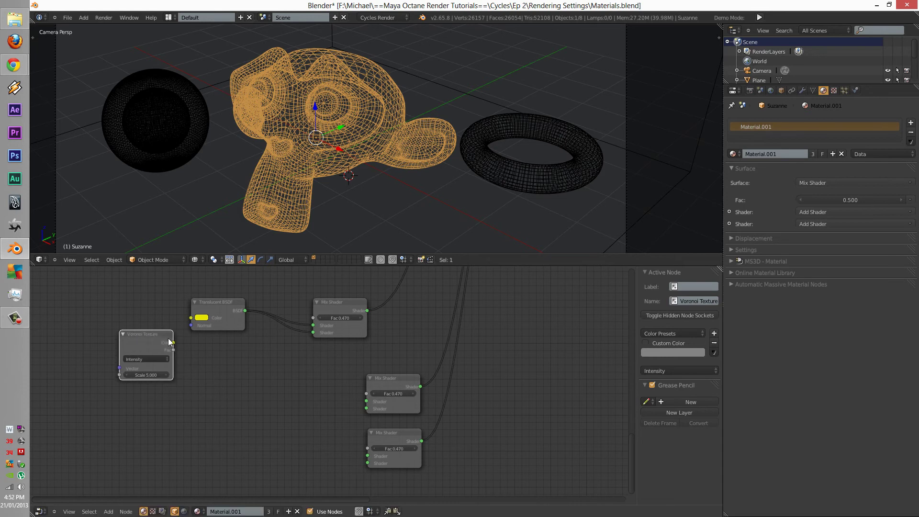
left_click(117, 315)
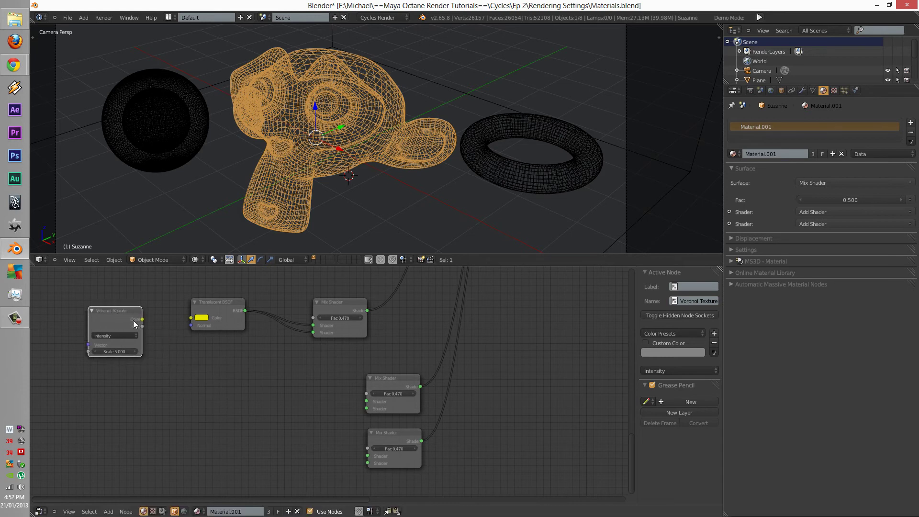
mouse_move(142, 319)
left_mouse_down()
mouse_move(315, 334)
mouse_move(185, 321)
mouse_move(200, 299)
mouse_move(125, 276)
mouse_move(126, 325)
mouse_move(138, 339)
left_mouse_up()
Switch the 3D view to Rendered shading and set the Voronoi Texture's scale to 40.
left_click(195, 259)
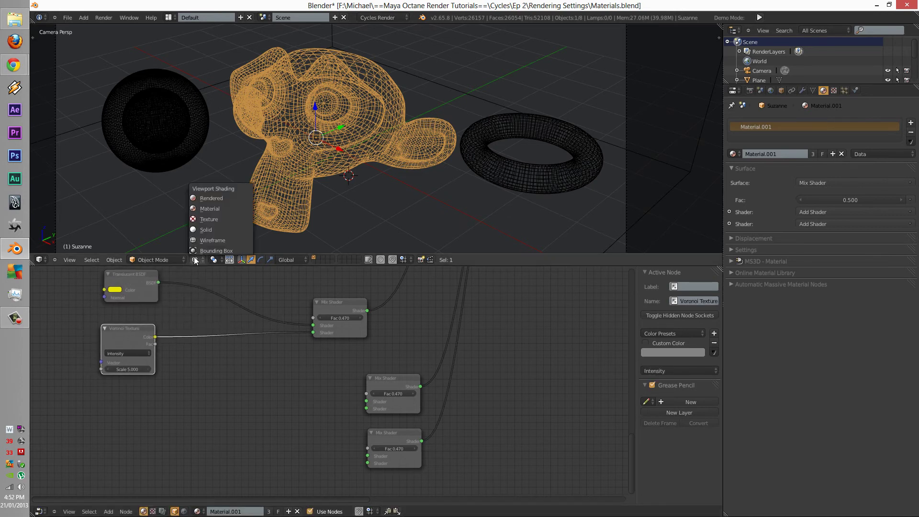
left_click(219, 197)
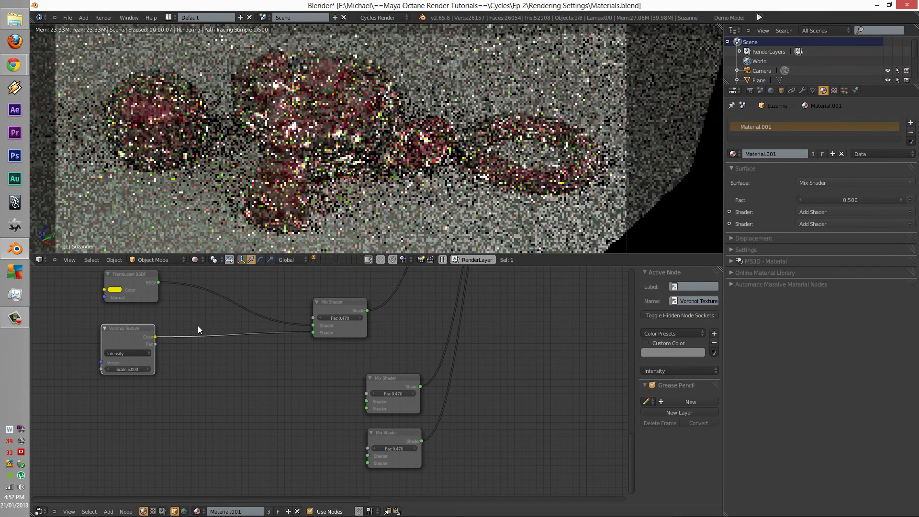
left_click(133, 365)
type("40")
key("Return")
middle_click_drag(202, 309, 177, 311)
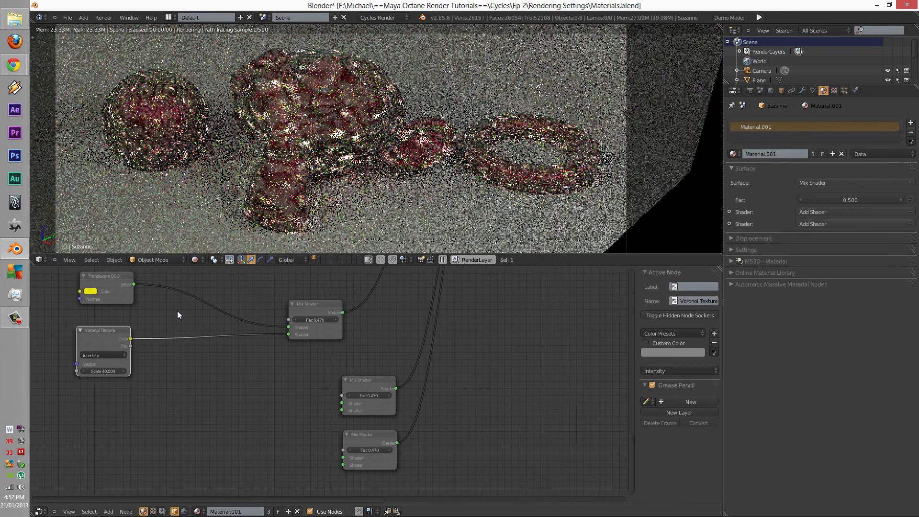
Set the Translucent BSDF's color to light cyan blue and return the 3D view to Wireframe shading.
left_click(91, 291)
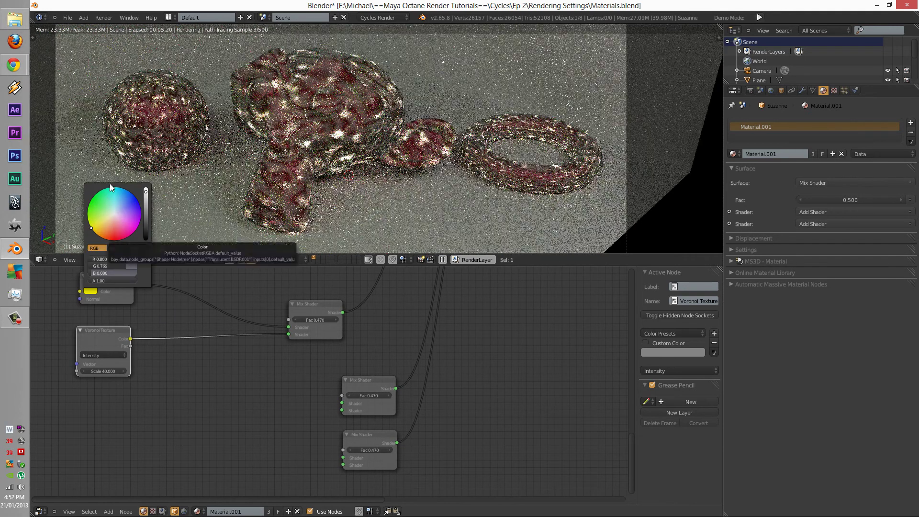
left_click(116, 192)
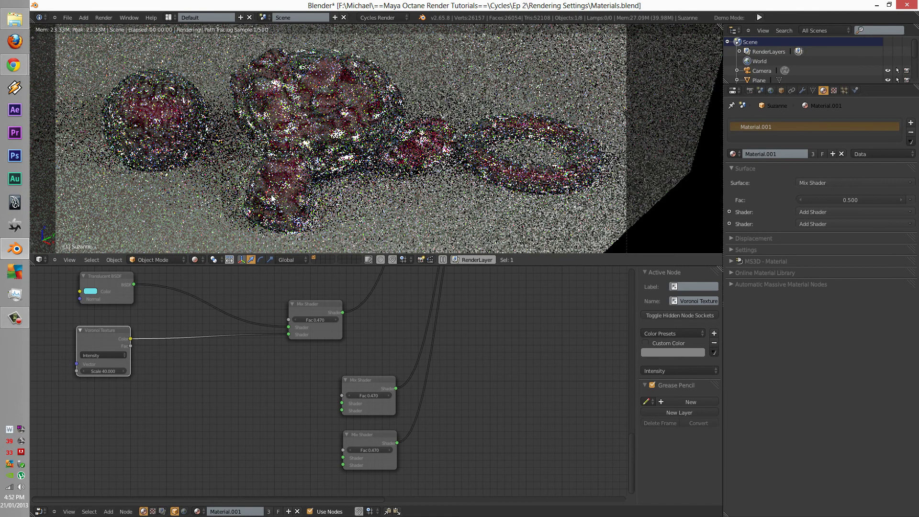
key("shift+z")
Add a Brick Texture beneath the Voronoi Texture, left of the two unfed Mix Shaders.
scroll(246, 421, "down", 3)
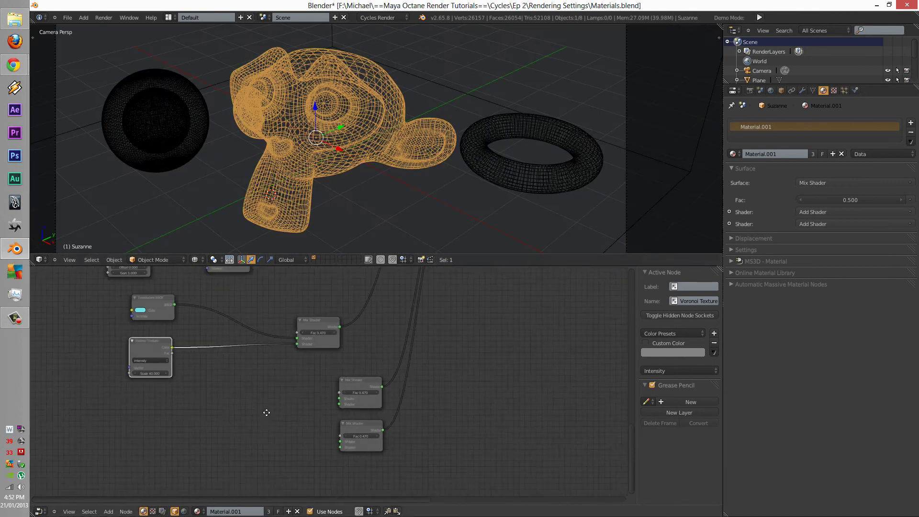
scroll(238, 431, "down", 1)
middle_click_drag(238, 431, 234, 370)
scroll(237, 372, "up", 6)
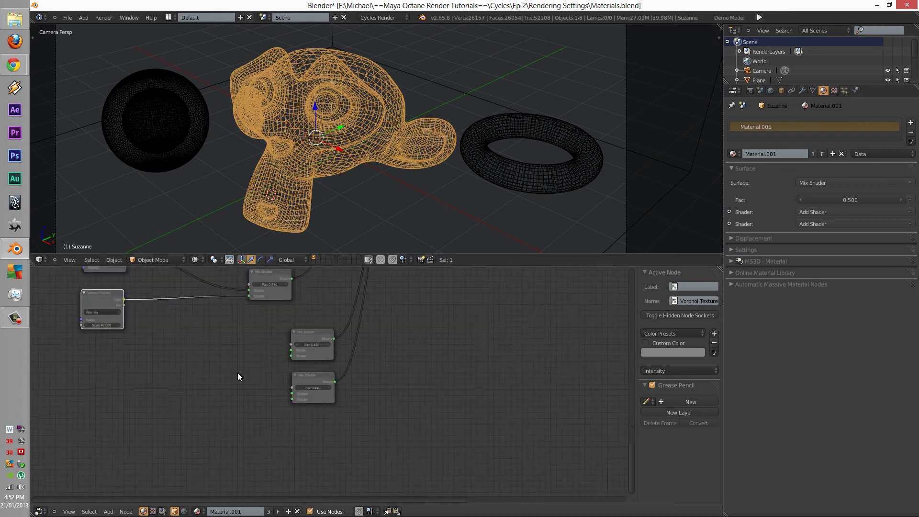
key("shift+a")
mouse_move(228, 374)
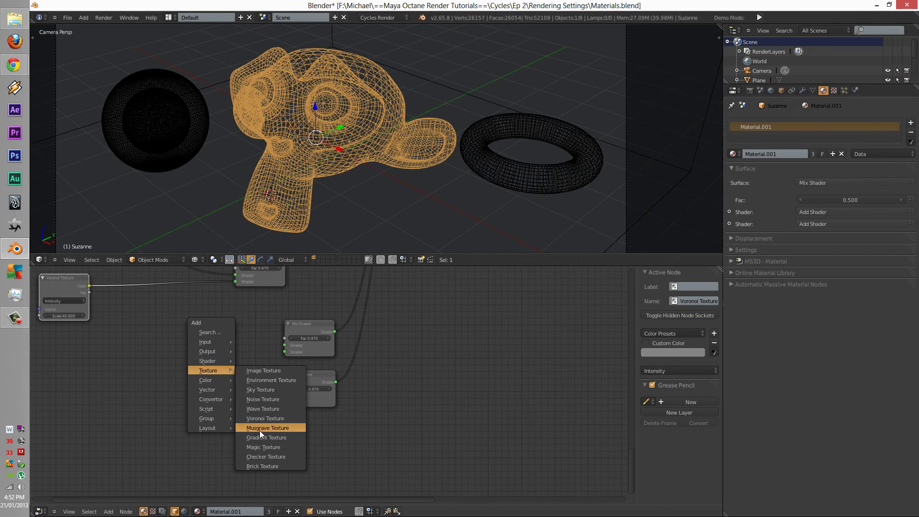
left_click(264, 466)
left_click_drag(274, 454, 246, 344)
Add a Glossy BSDF and, beneath it, a Velvet BSDF between the Brick Texture and the two unfed Mix Shaders.
key("shift+a")
mouse_move(248, 346)
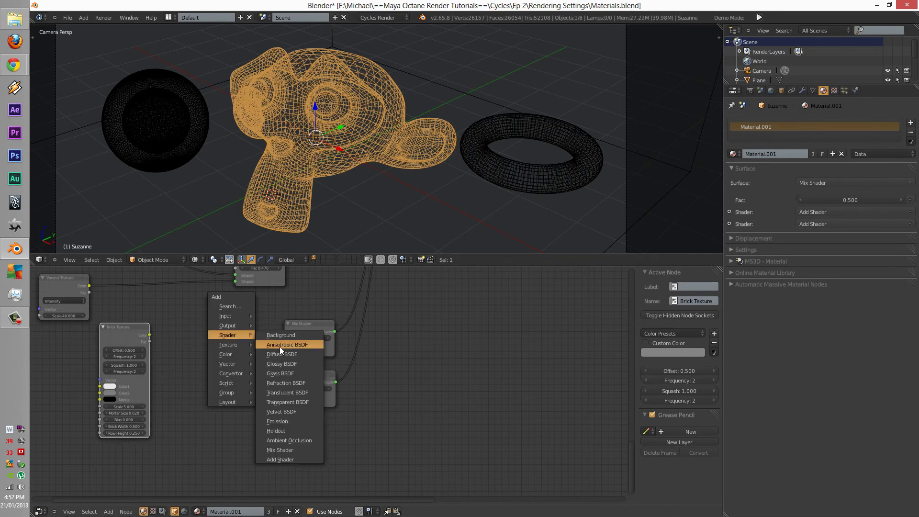
left_click(282, 364)
left_click(183, 339)
key("shift+a")
mouse_move(213, 386)
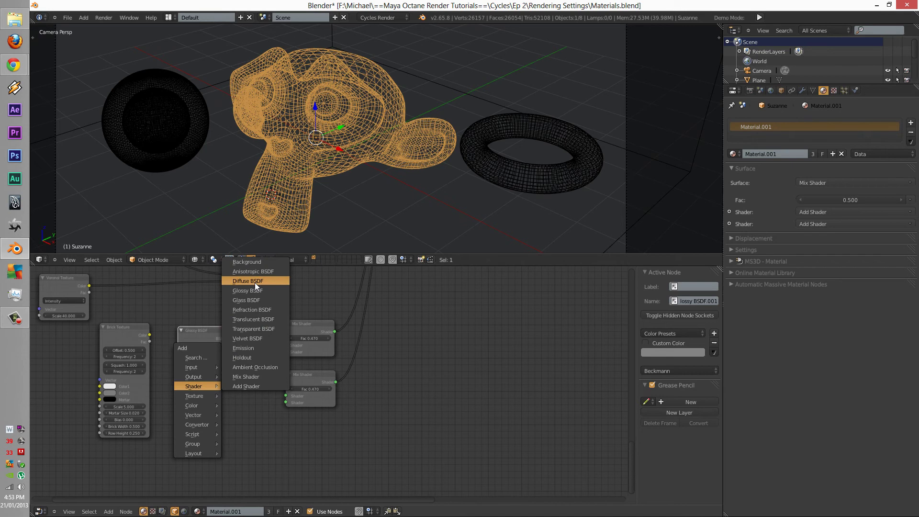
left_click(257, 338)
left_click(201, 409)
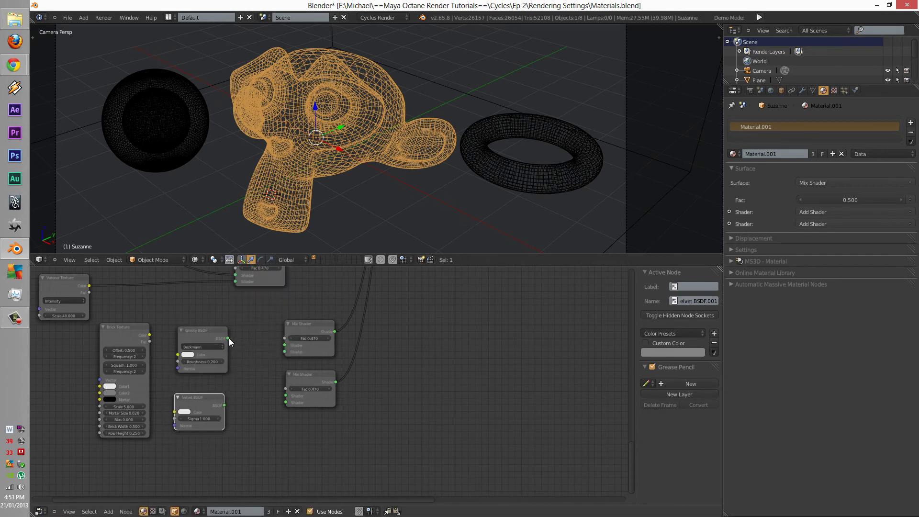
Connect the Glossy and Velvet BSDFs to both shader inputs of their neighbouring Mix Shaders, and the Brick Texture's color to the Glossy BSDF's color.
left_click_drag(229, 338, 285, 352)
left_click_drag(225, 406, 286, 402)
left_click_drag(150, 335, 82, 360)
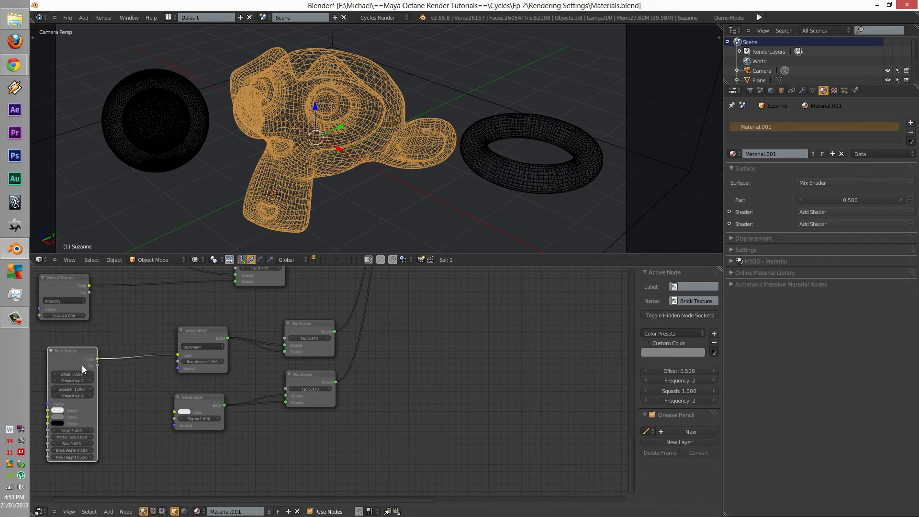
Add a Checker Texture beneath the Brick Texture and connect its color output to the Velvet BSDF's color input.
middle_click_drag(113, 372, 156, 365)
key("shift+a")
mouse_move(156, 366)
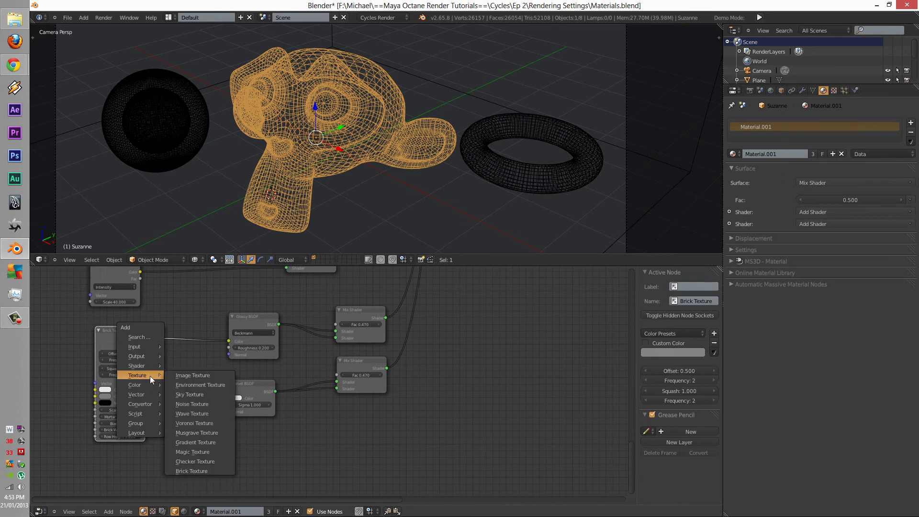
left_click(201, 461)
left_click(113, 451)
left_click_drag(147, 456, 223, 401)
middle_click_drag(172, 398, 202, 332)
left_click(134, 297)
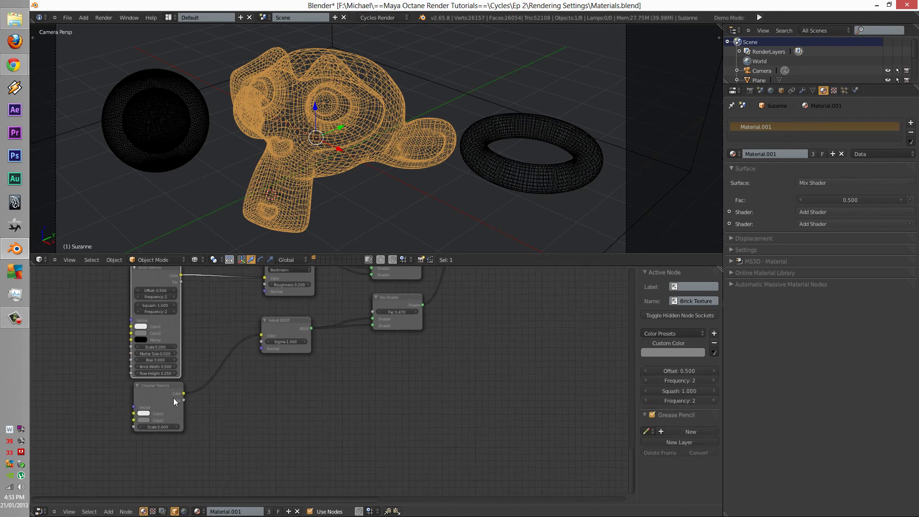
Move the Checker Texture further down and set its Color1 to red and its Color2 to dark blue.
left_click_drag(174, 406, 180, 429)
left_click(149, 432)
left_click(170, 384)
left_click(151, 438)
left_click(192, 354)
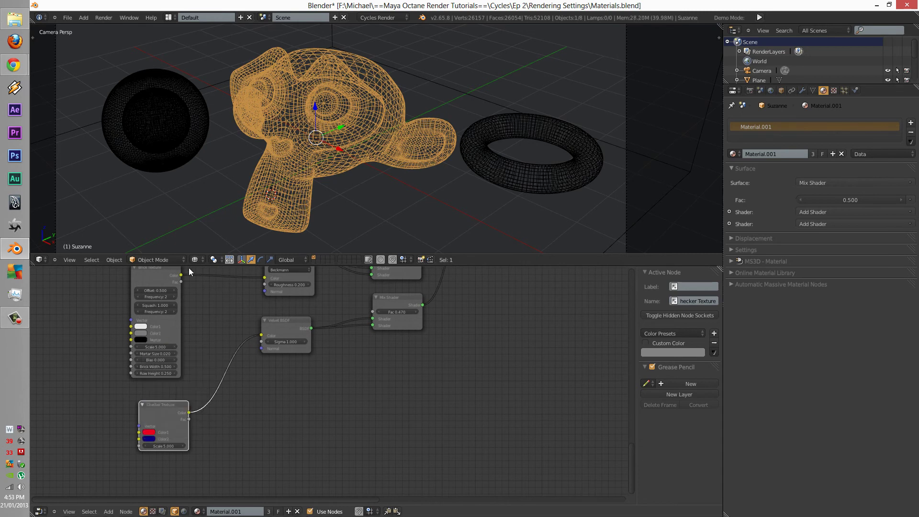
Save over Materials.blend, preview the material in Rendered shading, and return to Wireframe shading.
left_click(202, 259)
key("ctrl+s")
left_click(329, 192)
left_click(200, 260)
left_click(210, 197)
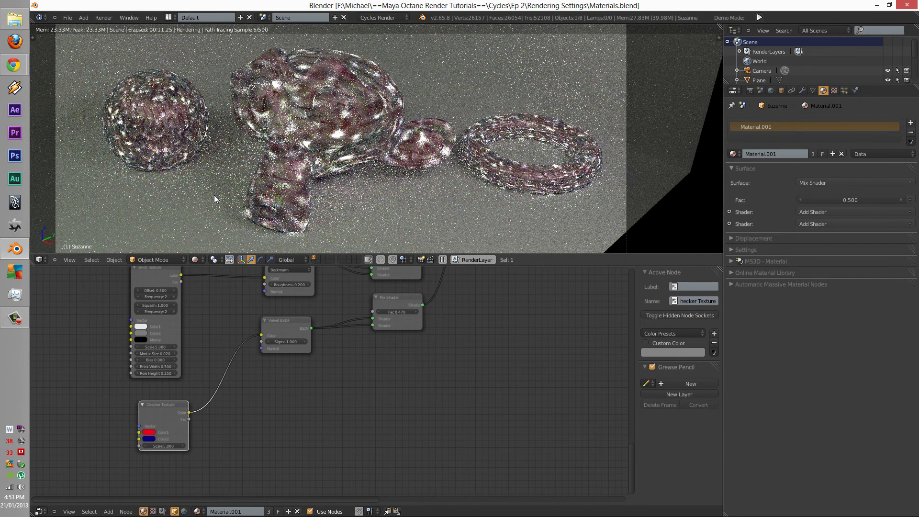
key("shift+z")
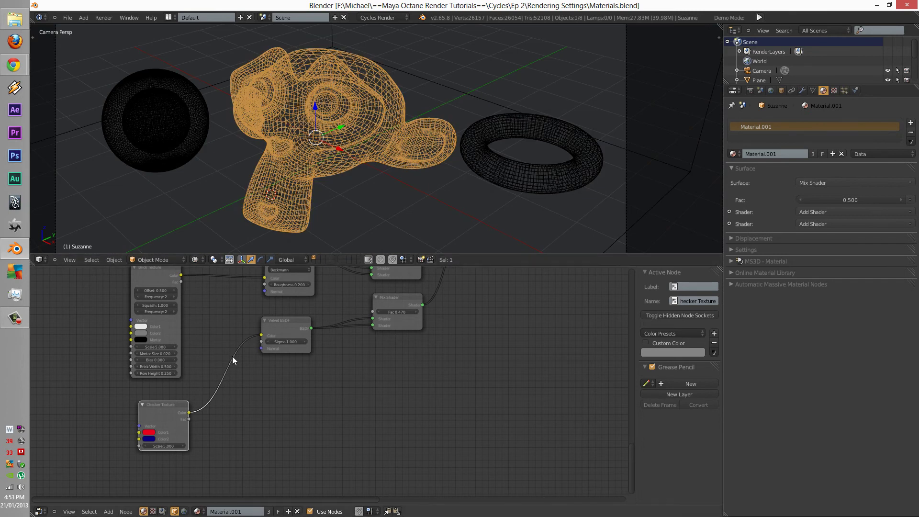
Set the Brick Texture's Color1 to dark red and Color2 to dark blue, and brighten its Mortar color.
mouse_move(235, 353)
middle_mouse_down()
mouse_move(215, 329)
mouse_move(218, 354)
middle_mouse_up()
scroll(212, 358, "up", 2)
middle_click_drag(269, 340, 279, 374)
left_click(214, 376)
left_click(248, 306)
left_click(283, 276)
left_click_drag(286, 275, 278, 284)
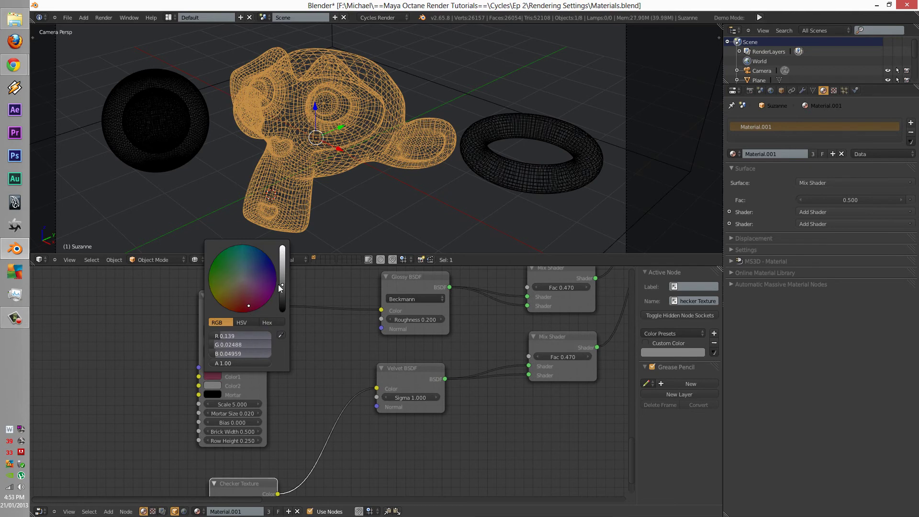
left_click(214, 385)
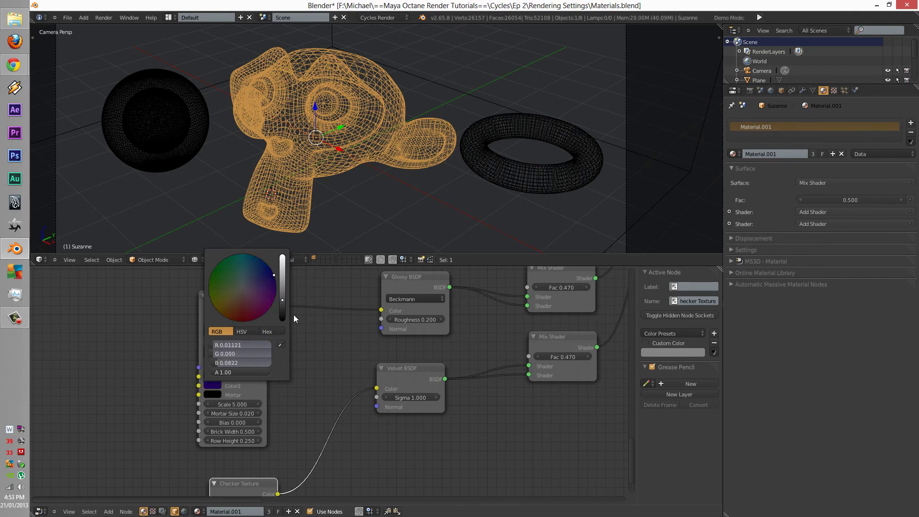
left_click(213, 393)
left_click_drag(282, 303, 281, 285)
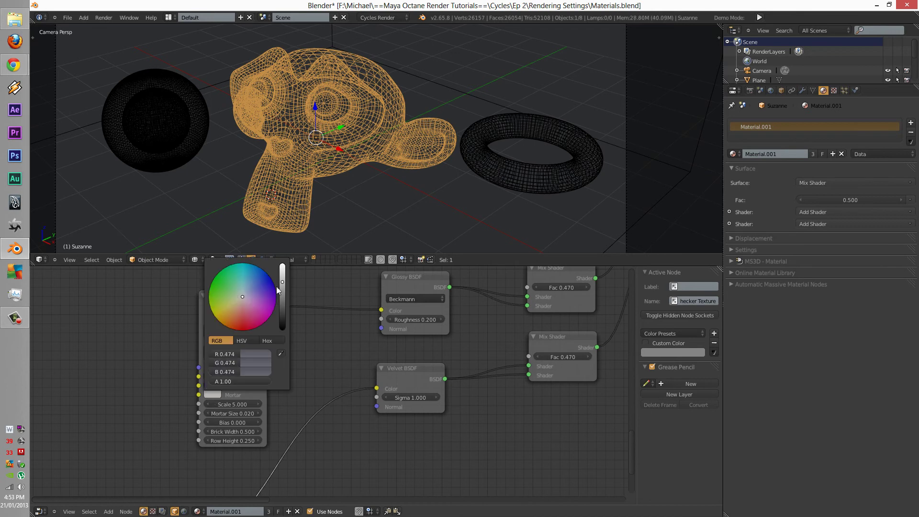
left_click(243, 264)
Set the roughness of the GGX Glass BSDF fed by the Magic Texture to 0.8.
middle_click_drag(315, 301, 310, 407)
middle_click_drag(293, 341, 297, 460)
middle_click_drag(288, 307, 293, 463)
mouse_move(244, 331)
middle_mouse_down()
mouse_move(246, 410)
mouse_move(234, 285)
mouse_move(229, 328)
middle_mouse_up()
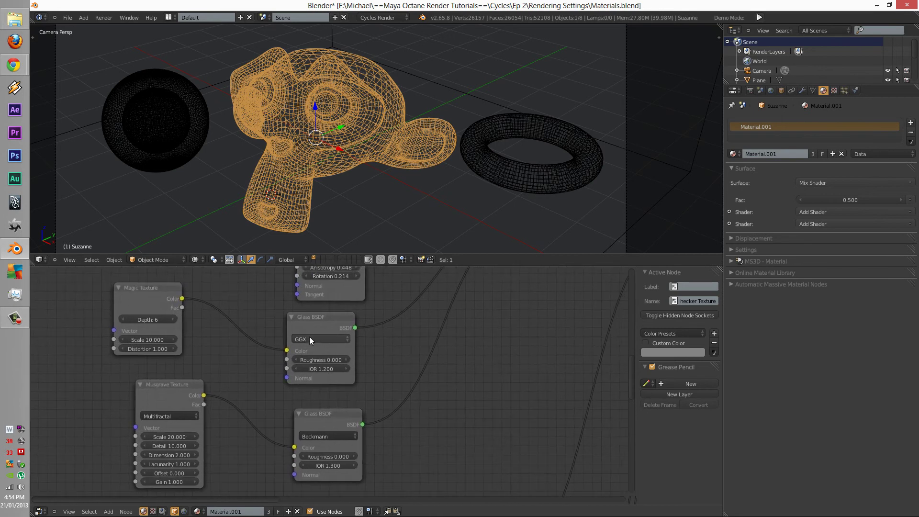
type("0.8")
key("Return")
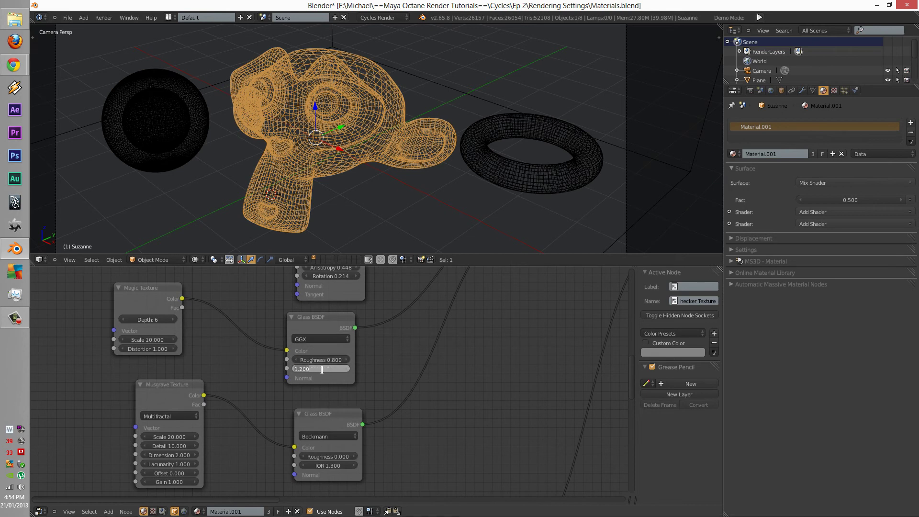
key("Return")
Preview in Rendered shading, set the Magic Texture's Glass BSDF distribution to Sharp, and return to Wireframe shading.
left_click(194, 260)
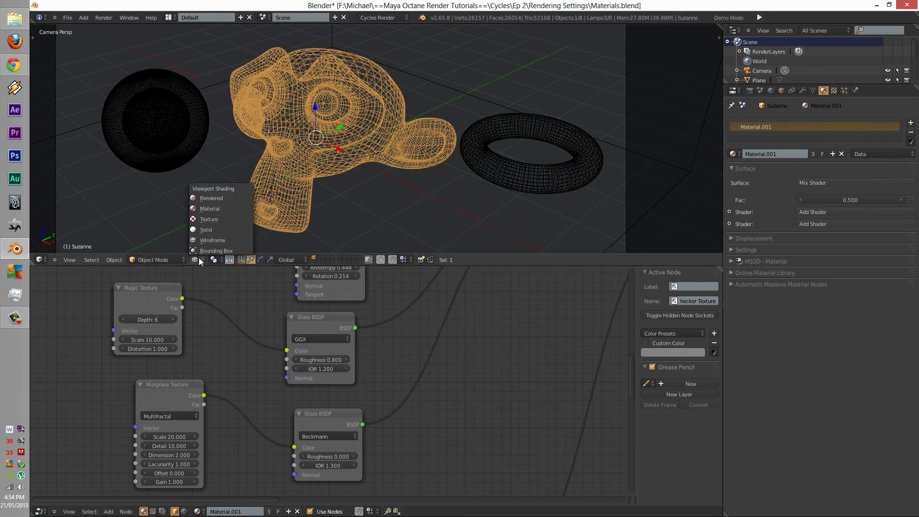
left_click(196, 199)
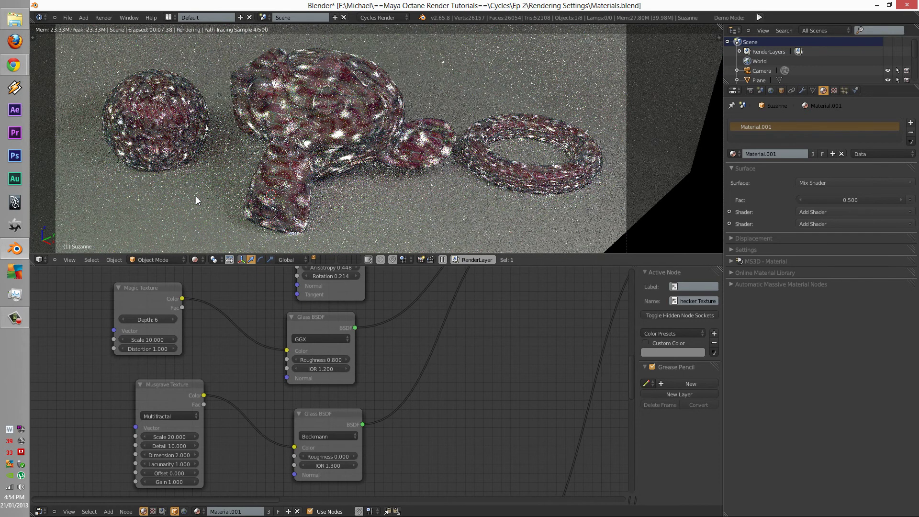
left_click(316, 339)
left_click(306, 330)
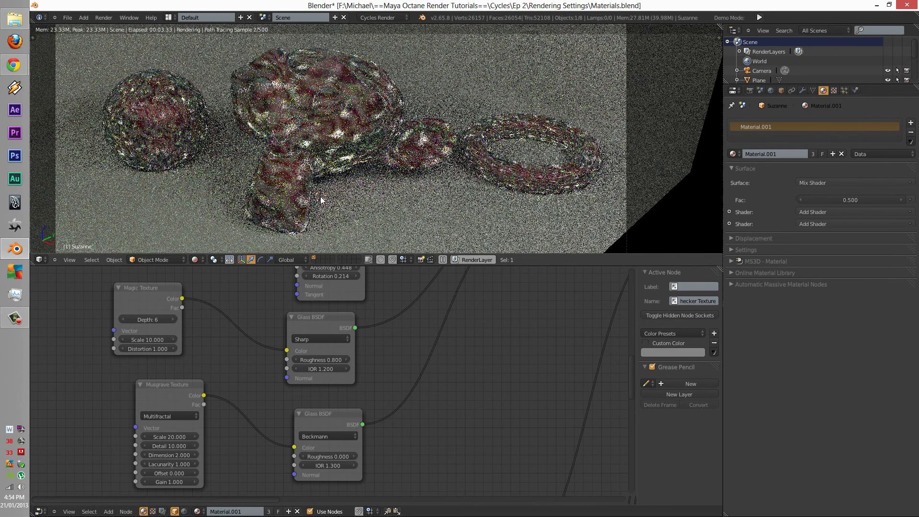
key("shift+z")
Move the Material Output node far to the right of the final Mix Shader to free space between them.
scroll(429, 383, "down", 3)
scroll(376, 369, "up", 2)
scroll(377, 369, "down", 4)
middle_click_drag(407, 349, 284, 353)
scroll(306, 441, "down", 4)
scroll(291, 372, "up", 3)
scroll(297, 369, "up", 3)
scroll(297, 370, "down", 7)
middle_click_drag(393, 311, 229, 439)
scroll(302, 430, "up", 9)
middle_click_drag(315, 408, 247, 353)
left_click_drag(357, 346, 668, 334)
scroll(504, 379, "down", 3)
middle_click_drag(487, 381, 260, 389)
left_click_drag(285, 362, 413, 357)
middle_click_drag(272, 422, 327, 386)
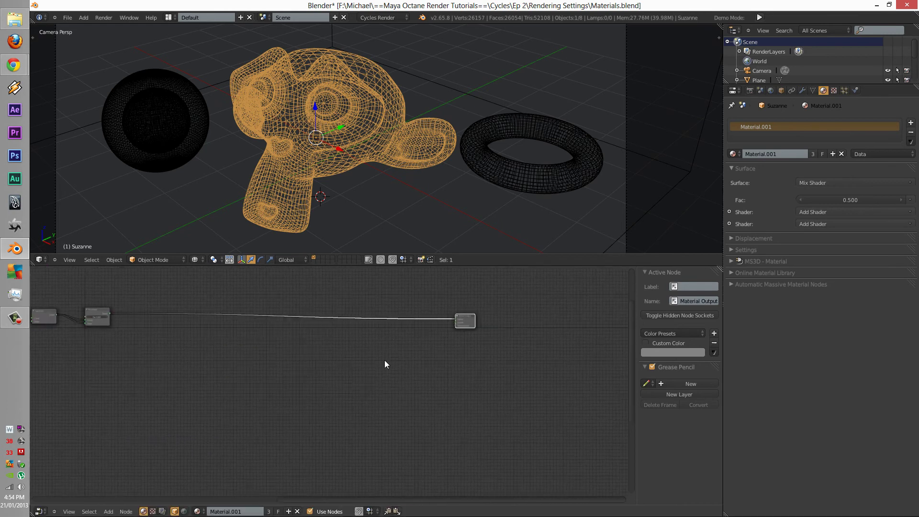
Add a Voronoi Texture and, beneath it, a Magic Texture below the long link to the Material Output.
scroll(323, 383, "up", 4)
key("shift+a")
mouse_move(184, 378)
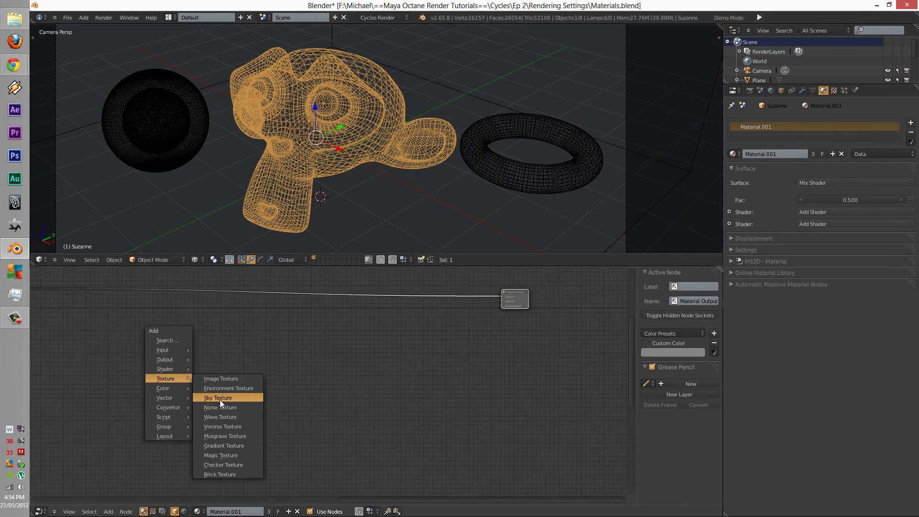
left_click(215, 426)
left_click(182, 359)
key("shift+a")
mouse_move(181, 356)
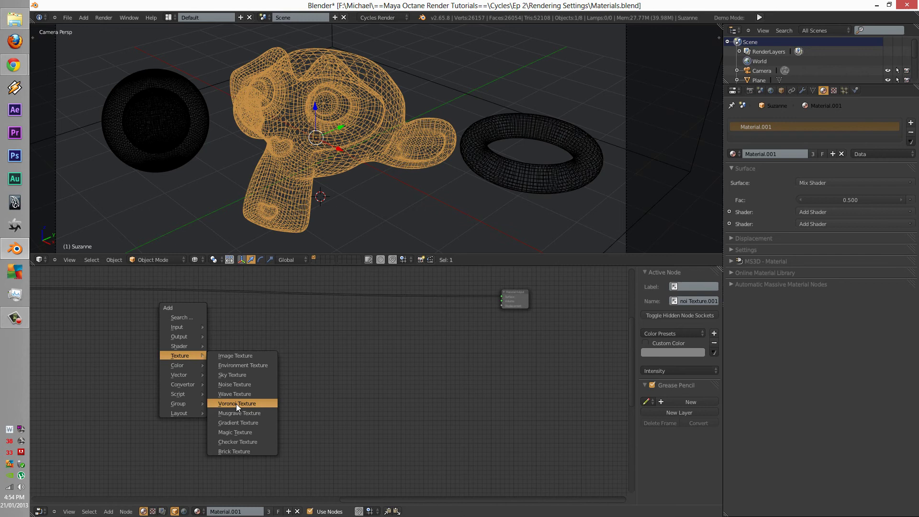
left_click(240, 431)
left_click(172, 400)
key("shift+a")
mouse_move(246, 382)
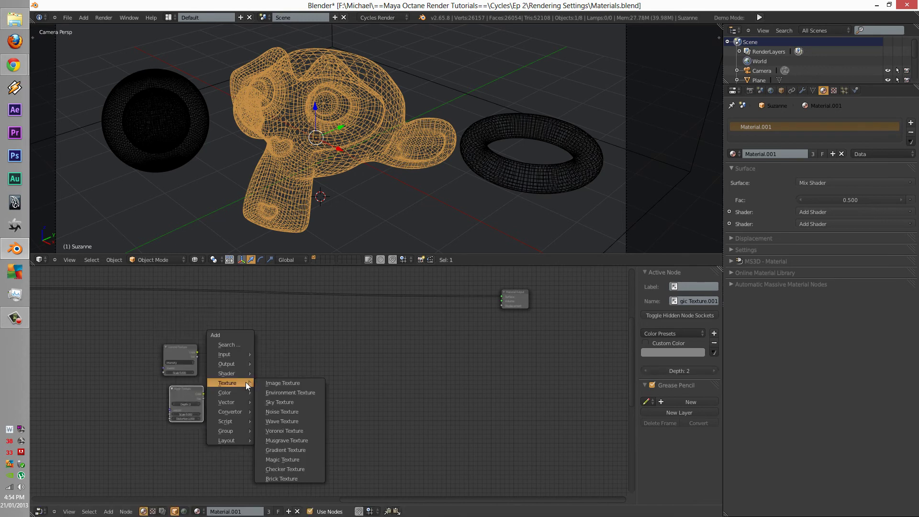
left_click(291, 476)
right_click(309, 438)
Add a Noise Texture and place it beneath the new Magic Texture.
key("shift+a")
mouse_move(270, 417)
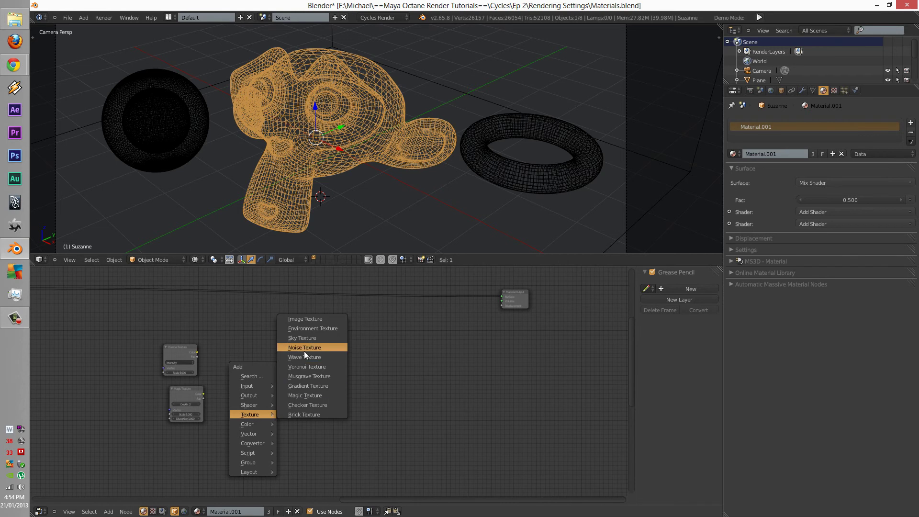
left_click(304, 348)
scroll(277, 364, "up", 2)
scroll(278, 367, "up", 1)
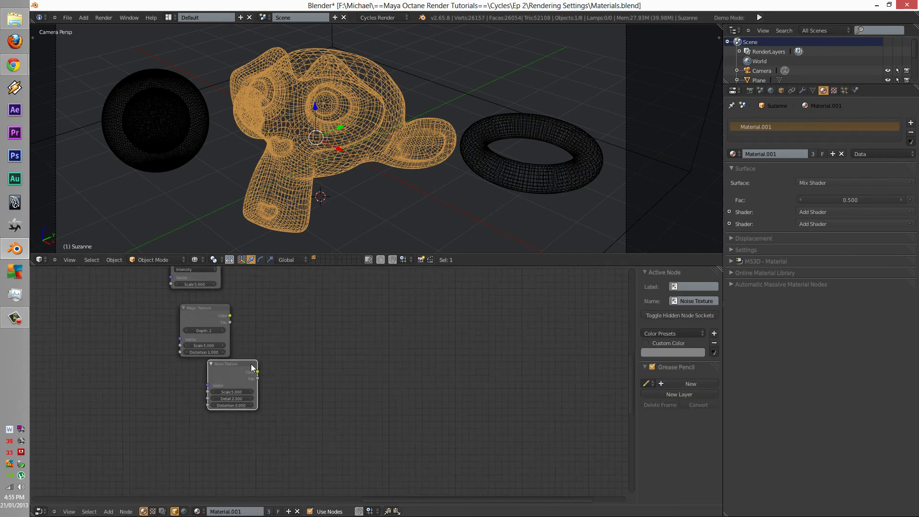
left_click_drag(237, 372, 195, 393)
key("shift+a")
mouse_move(270, 370)
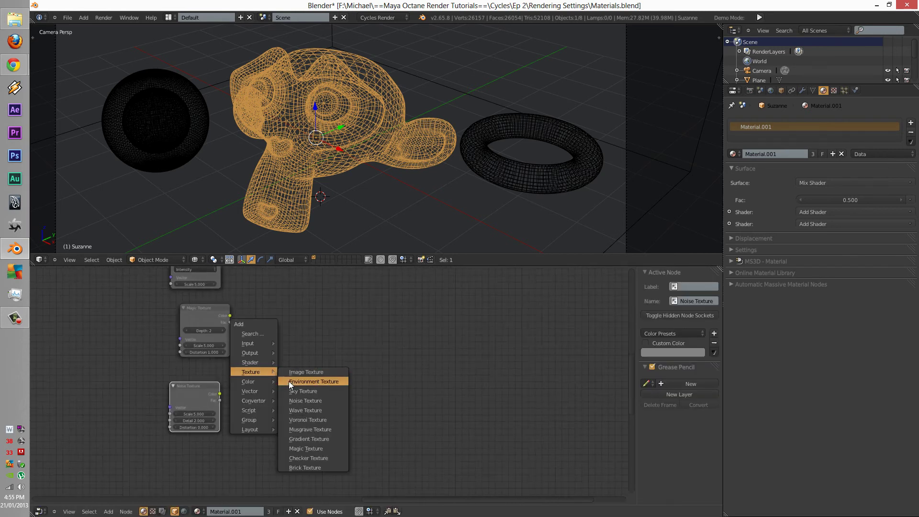
left_click(301, 418)
middle_click_drag(290, 397, 285, 366)
key("x")
Add a Musgrave Texture beneath the Noise Texture.
key("shift+a")
mouse_move(317, 427)
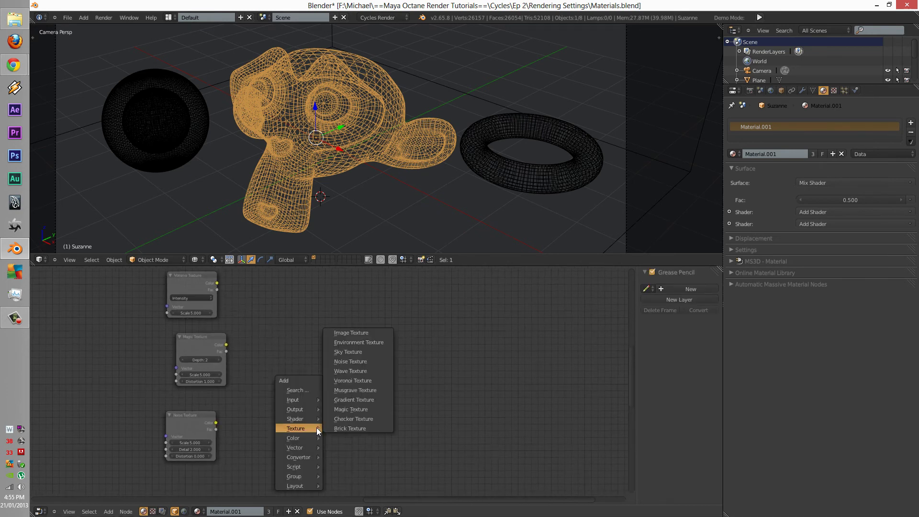
left_click(355, 390)
left_click(174, 484)
scroll(277, 375, "down", 1)
key("shift+a")
mouse_move(284, 365)
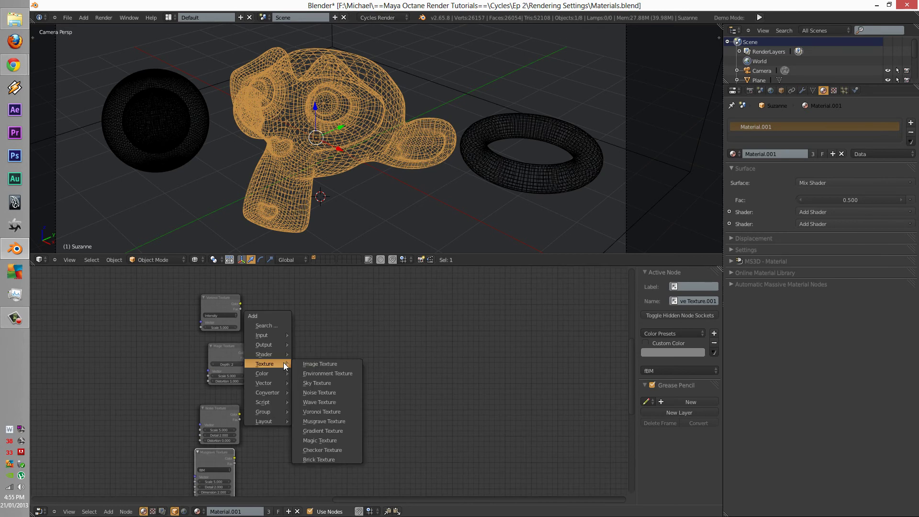
key("Escape")
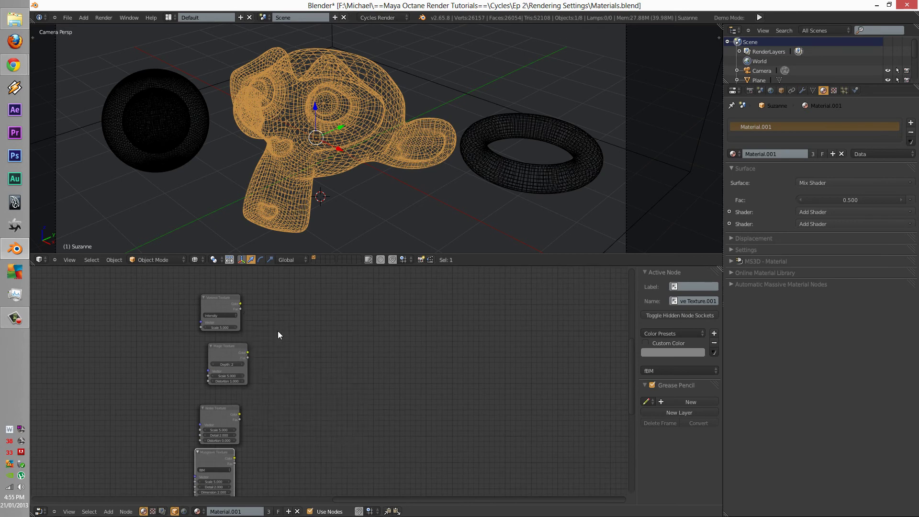
Try feeding the Voronoi Texture's Fac output into the Fac input of a new Mix Shader, and delete that shader.
key("shift+a")
left_click(265, 303)
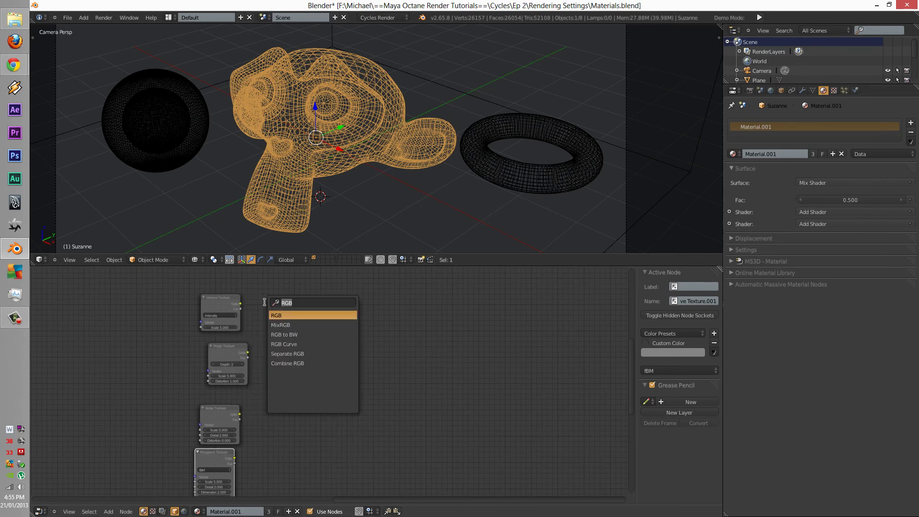
type("mix")
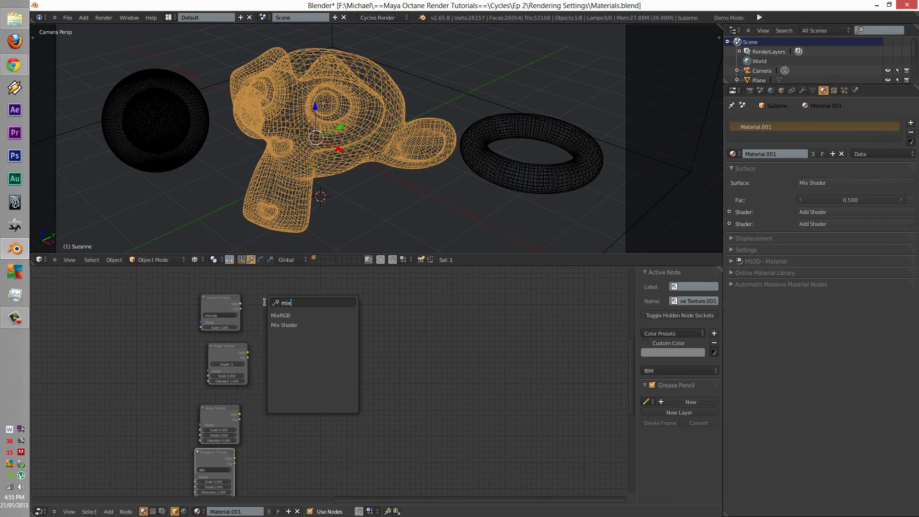
left_click(297, 326)
scroll(271, 295, "up", 2)
left_click_drag(264, 277, 285, 303)
left_click_drag(198, 274, 262, 316)
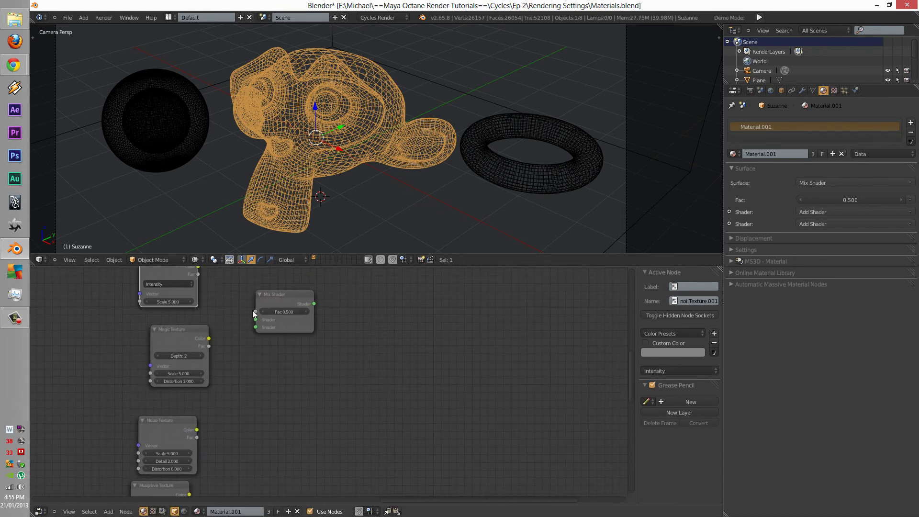
left_click_drag(198, 274, 271, 303)
scroll(271, 303, "down", 2)
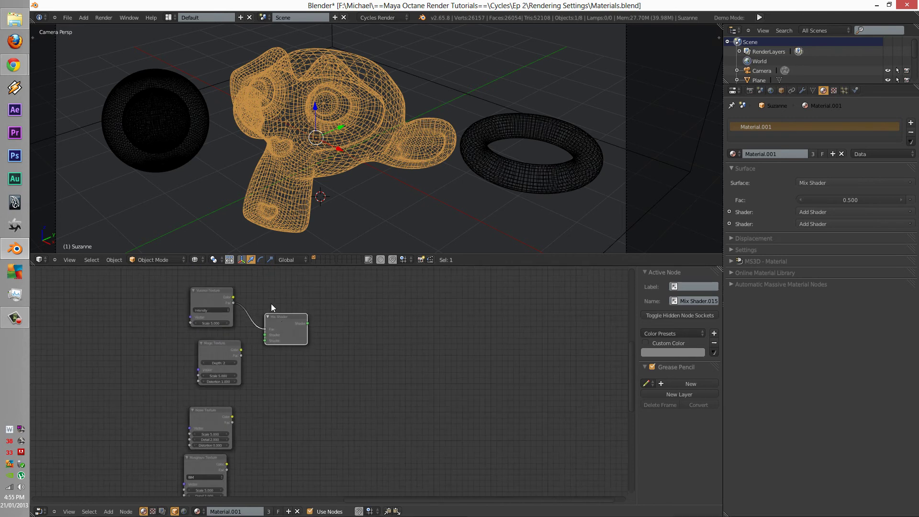
key("Delete")
Add a Diffuse BSDF beside the Voronoi Texture and link the texture's Fac output to its Normal input.
key("shift+a")
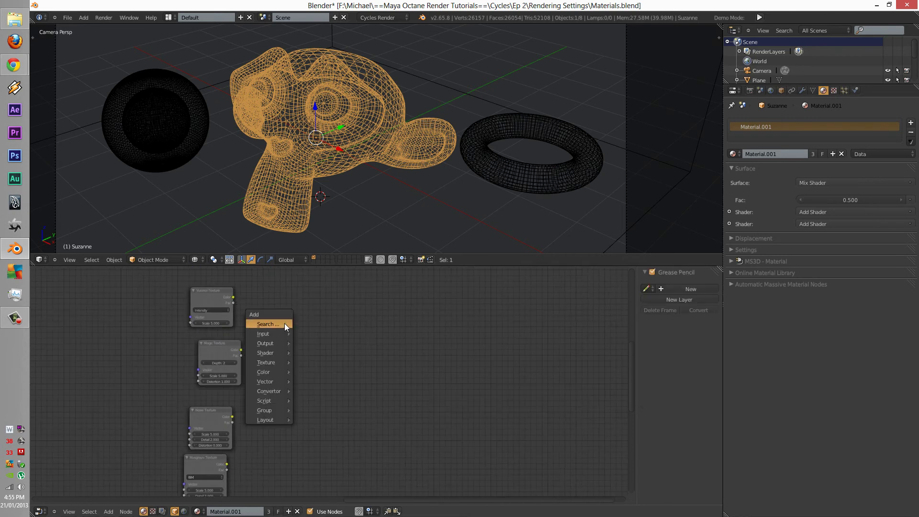
mouse_move(274, 354)
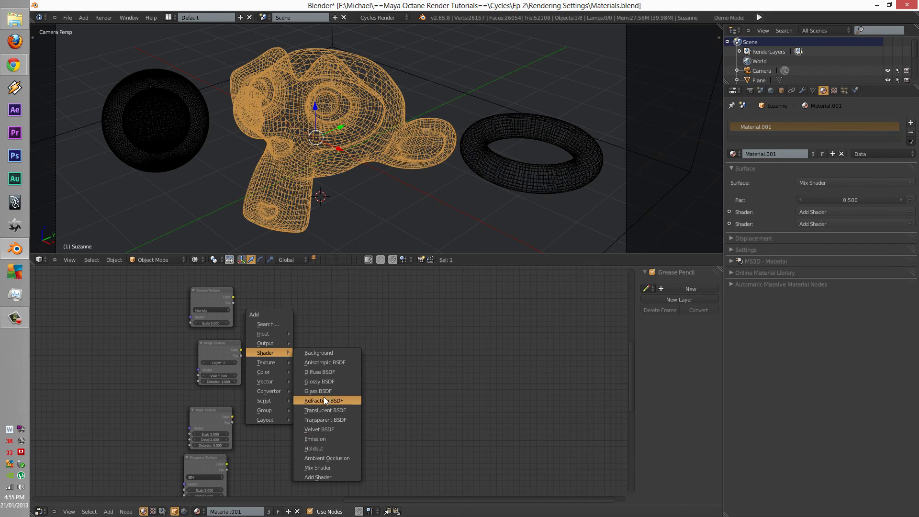
left_click(323, 375)
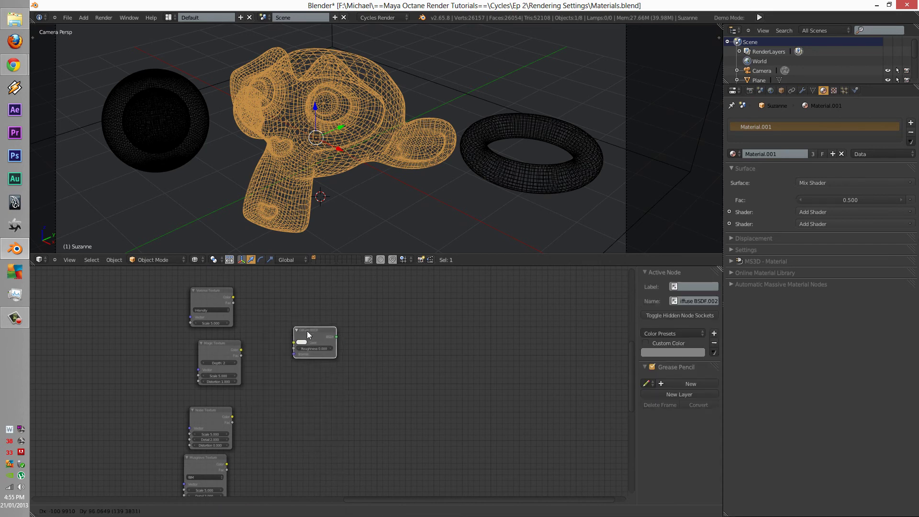
left_click(283, 313)
left_click_drag(233, 303, 270, 334)
scroll(301, 342, "up", 2)
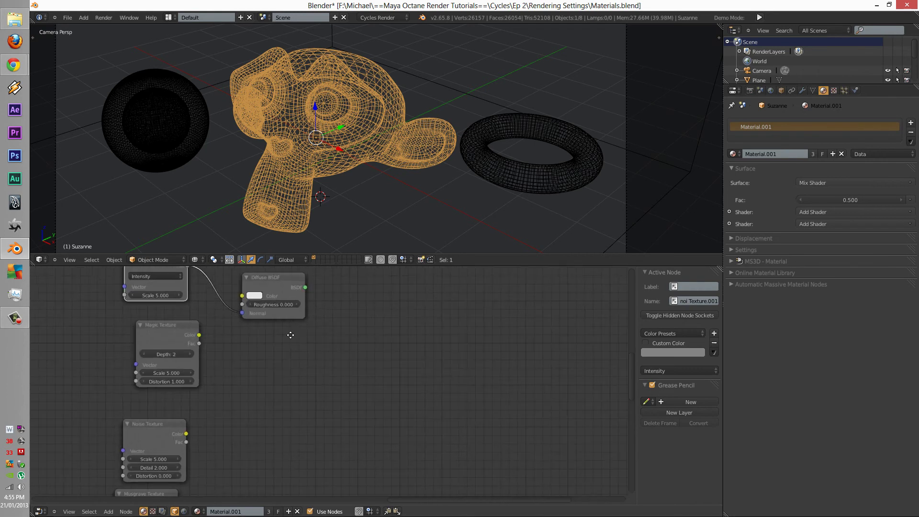
middle_click_drag(289, 355, 291, 402)
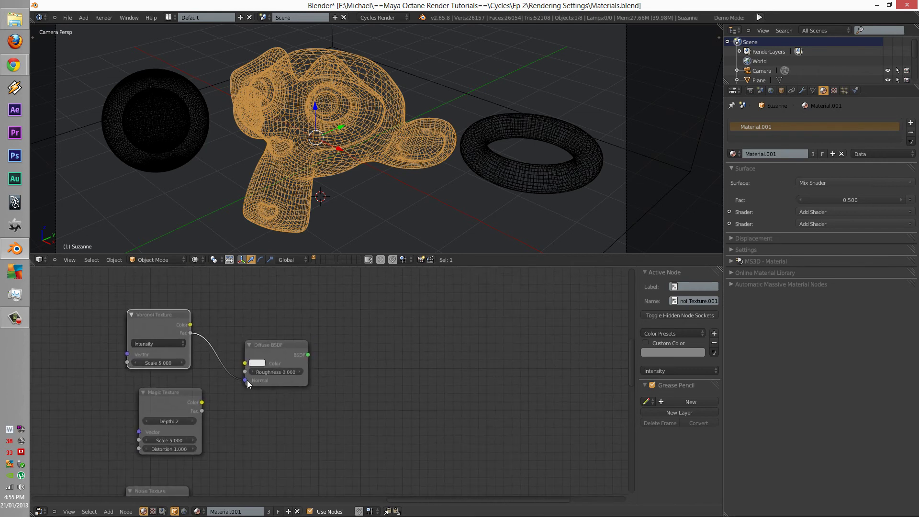
Disconnect the Voronoi Texture from the Diffuse BSDF's Normal input and delete the Diffuse BSDF.
left_click_drag(245, 380, 234, 376)
left_click(280, 352)
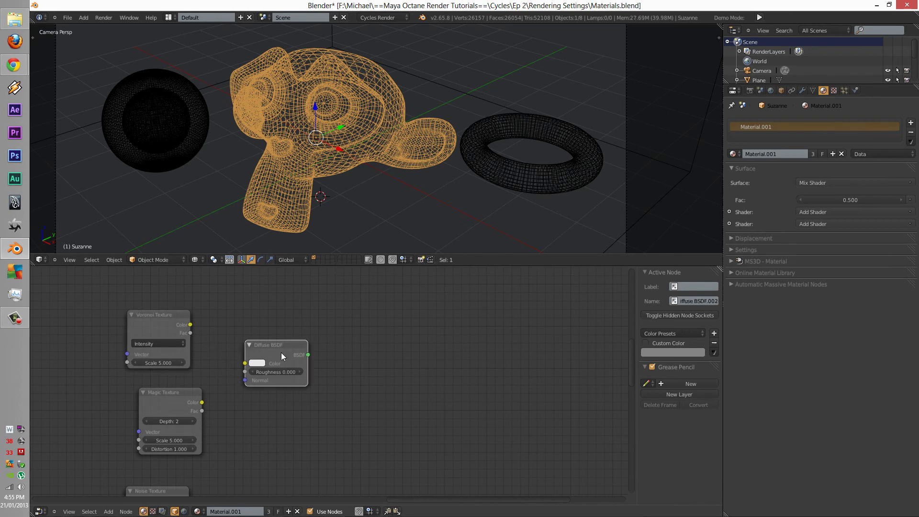
left_click_drag(190, 333, 235, 381)
left_click(269, 349)
key("x")
Add a Mix Shader beside the textures and try the Voronoi and Magic Textures' Fac outputs in its Fac input.
key("shift+a")
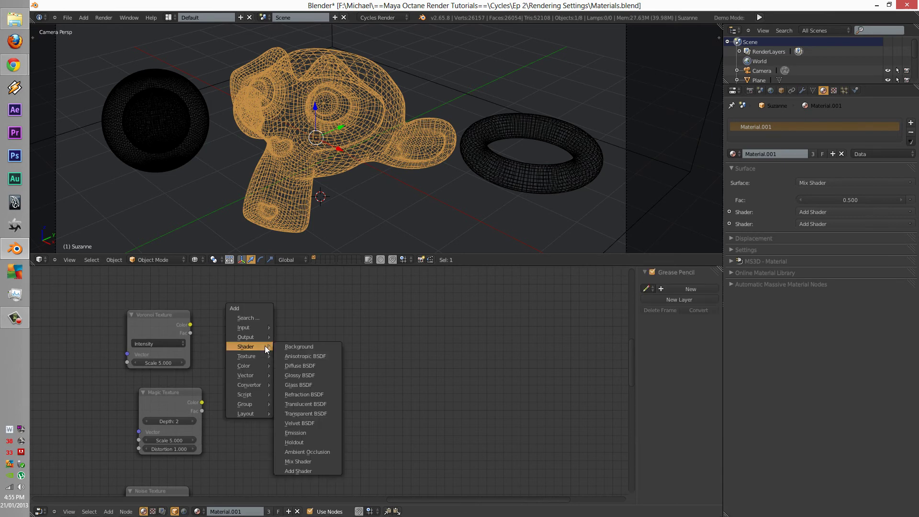
left_click(301, 463)
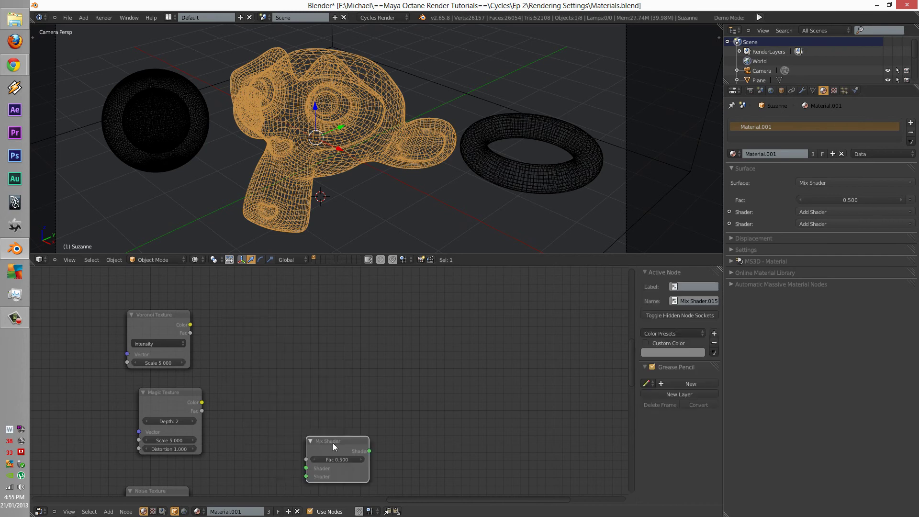
left_click(267, 343)
left_click(188, 325)
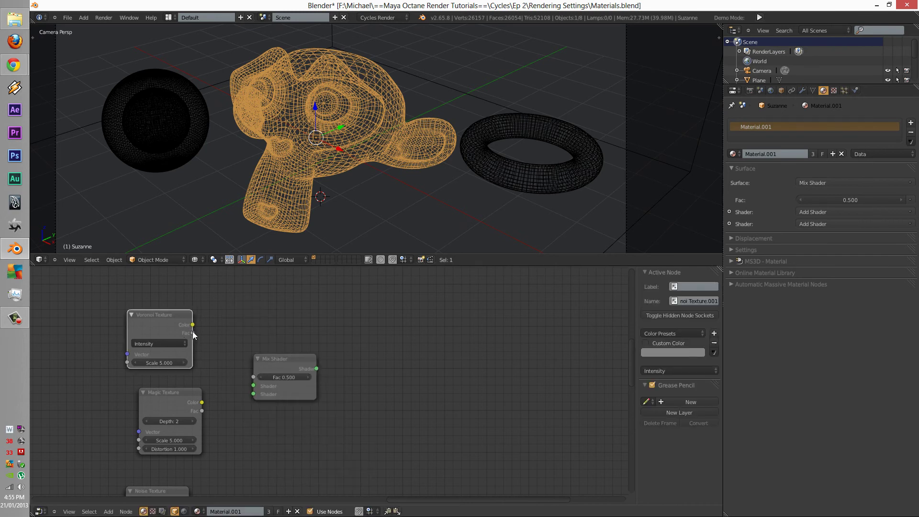
left_click_drag(192, 333, 253, 377)
left_click_drag(202, 411, 254, 378)
left_click_drag(192, 333, 253, 377)
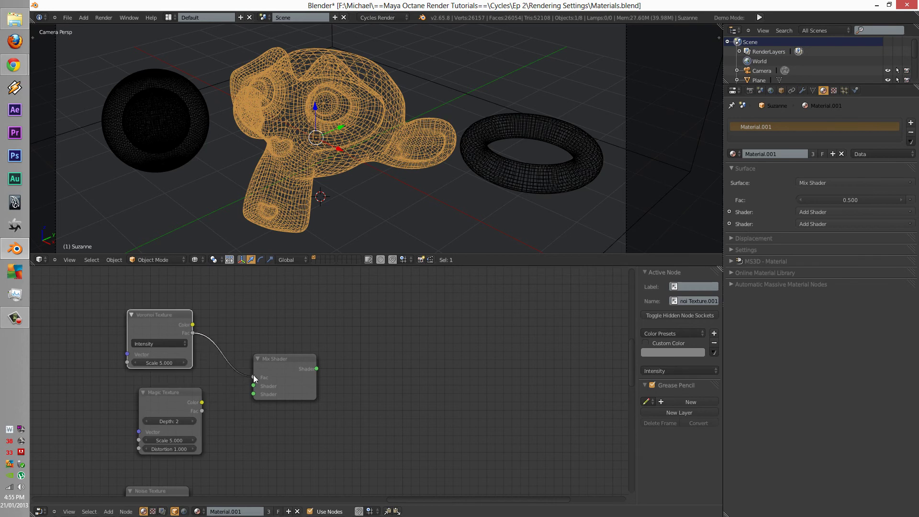
left_click(253, 376)
left_click(279, 366)
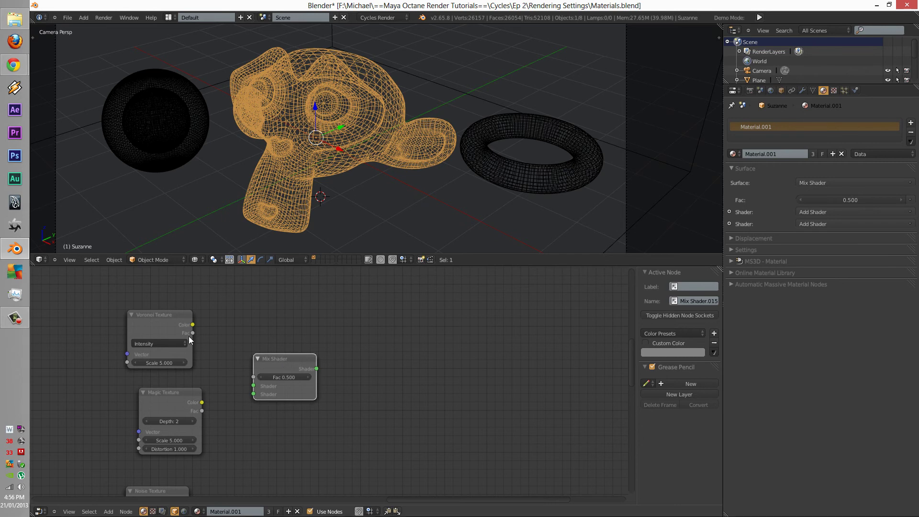
Link the Voronoi Texture's Fac to the Mix Shader's Fac, and the Mix Shader's output to the Material Output's Displacement.
left_click_drag(192, 333, 263, 351)
scroll(330, 344, "down", 3)
scroll(330, 345, "down", 2)
middle_click_drag(330, 344, 277, 353)
scroll(276, 352, "up", 2)
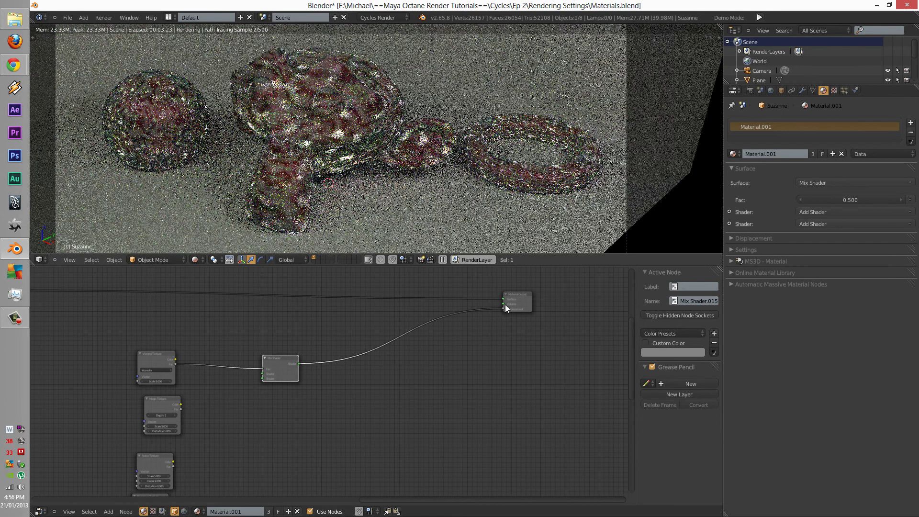
Disconnect the shader link from the Material Output's Surface input and show the viewport in Rendered shading.
key("z")
left_click_drag(503, 299, 431, 286)
left_click(194, 259)
left_click(205, 195)
Delete the Mix Shader that connects the Voronoi Texture to the Material Output's Displacement.
scroll(297, 342, "up", 1)
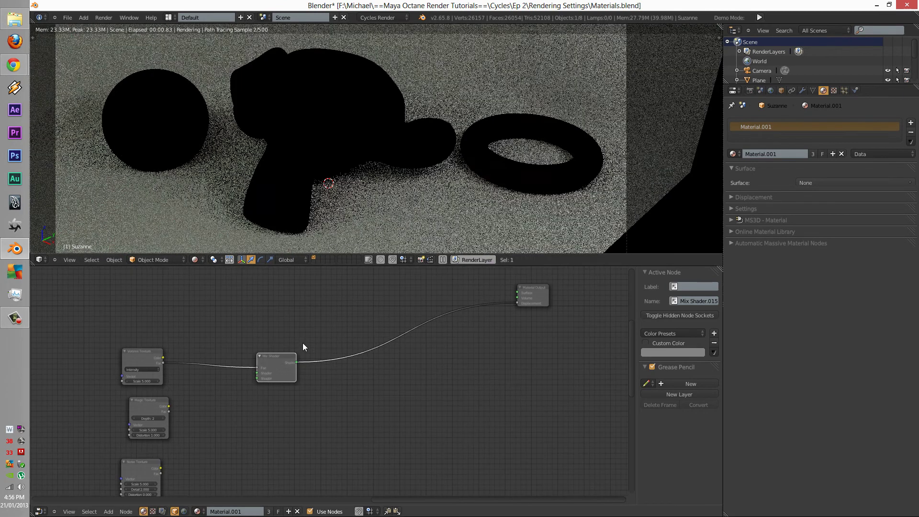
scroll(302, 342, "up", 1)
middle_click_drag(279, 308, 294, 332)
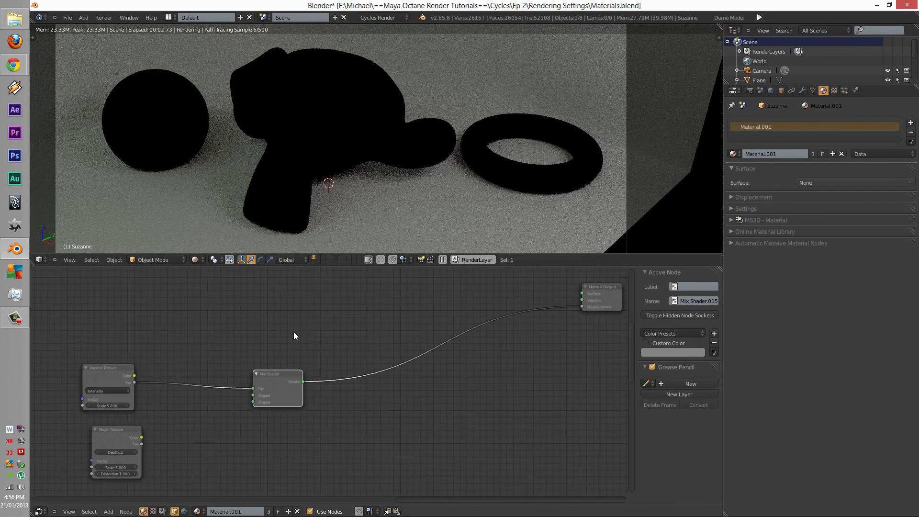
key("x")
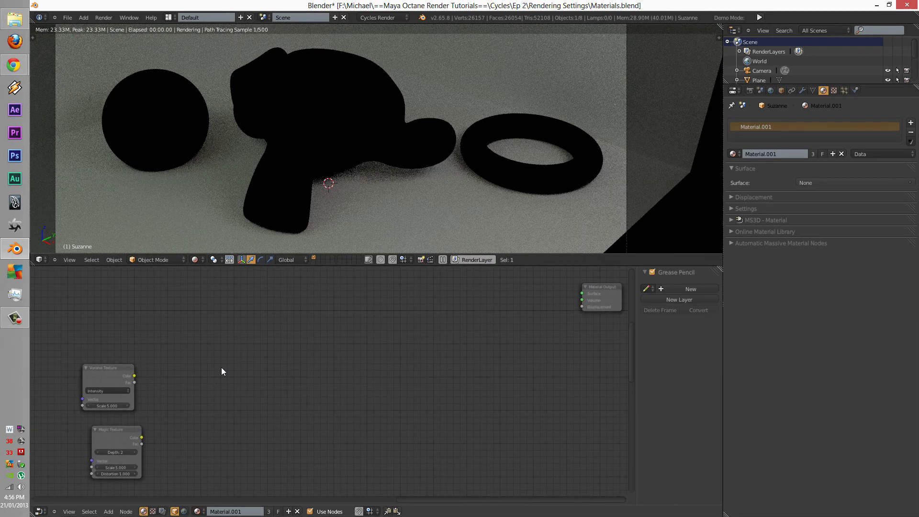
key("shift+a")
mouse_move(213, 372)
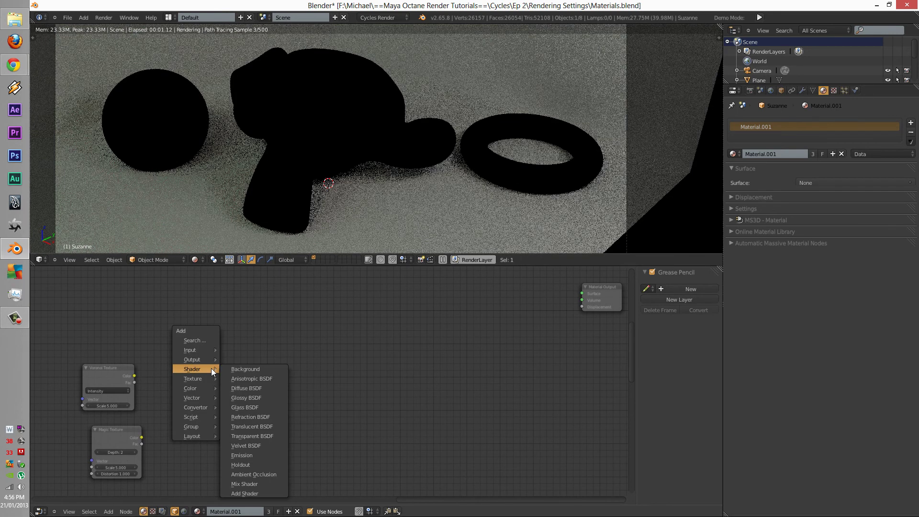
left_click(197, 339)
type("mi")
key("Return")
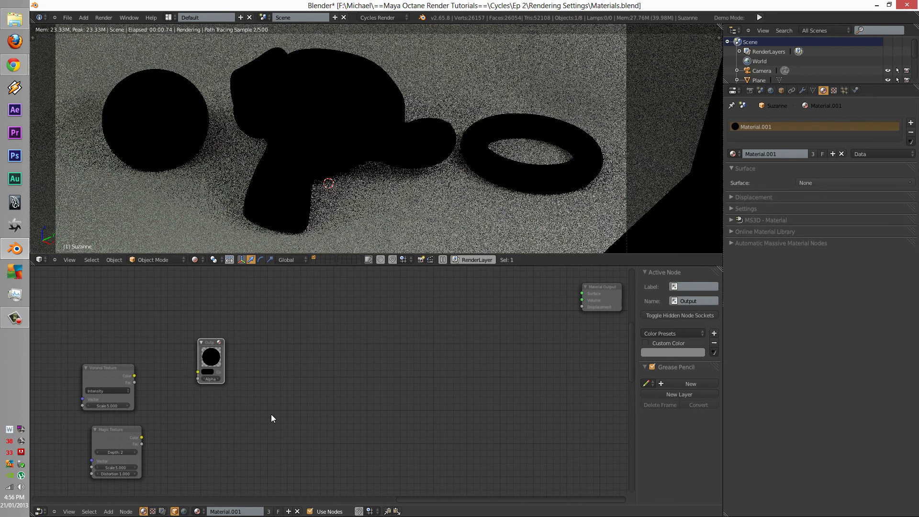
scroll(271, 414, "up", 1)
key("Delete")
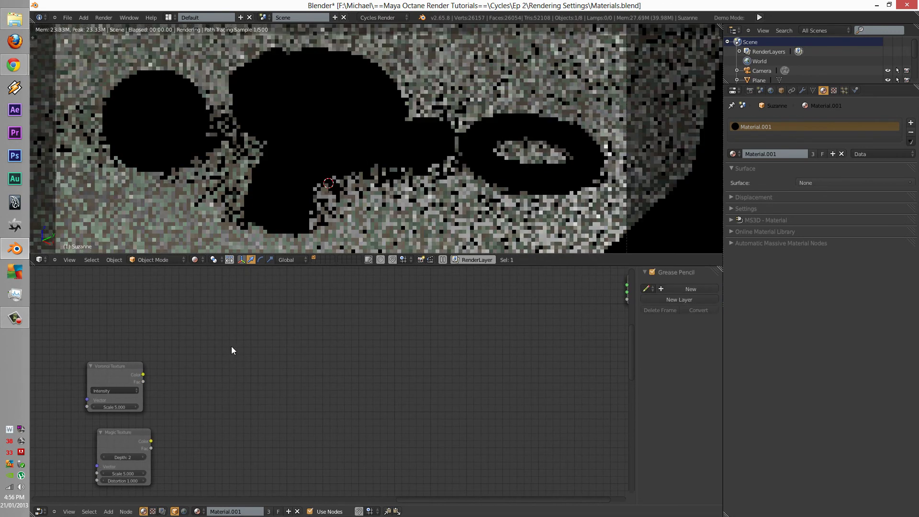
Try adding another Mix Shader to the right of the Voronoi Texture, and remove it again.
key("shift+a")
left_click(231, 346)
type("mix")
left_click(255, 368)
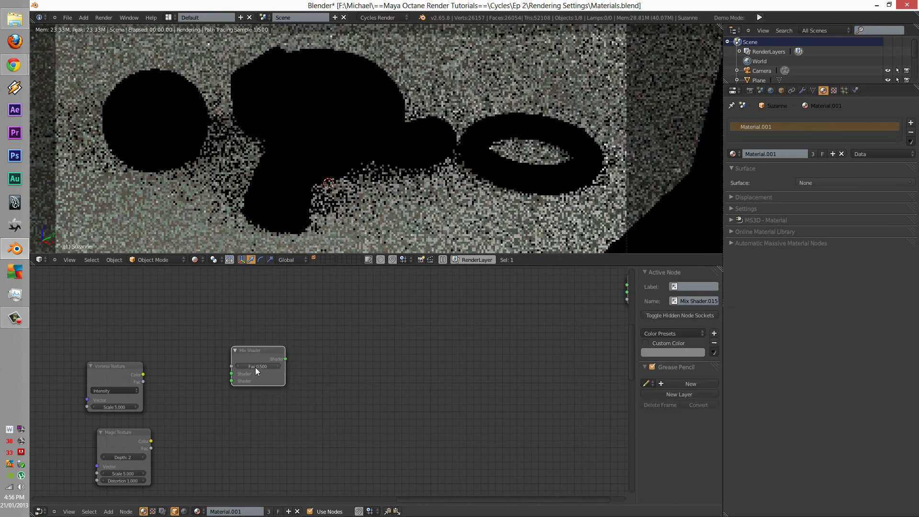
left_click(255, 367)
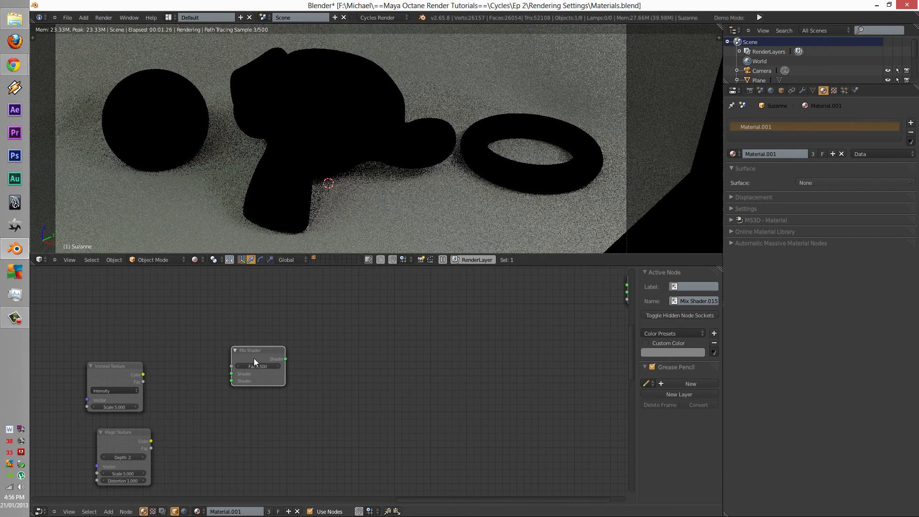
key("Delete")
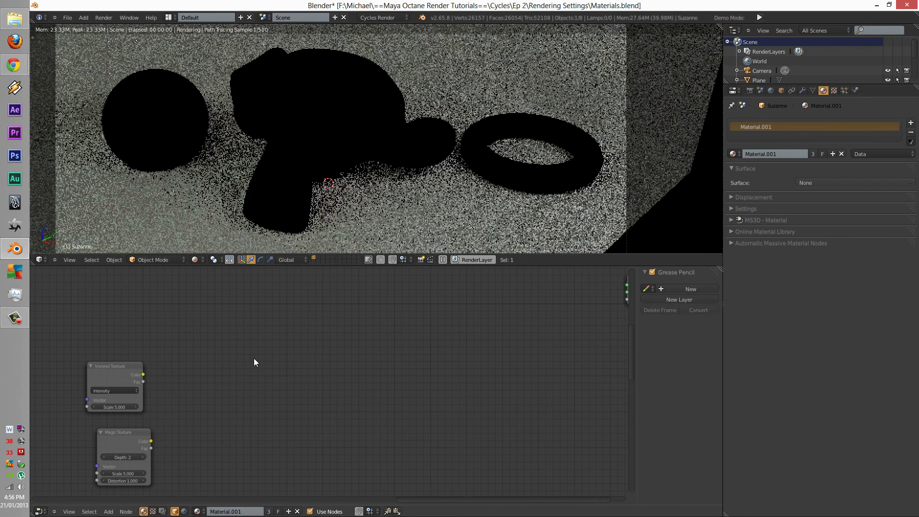
Search the available nodes for "mul", and browse the full node list for a way to combine the textures.
key("shift+a")
left_click(253, 358)
type("mul")
key("BackSpace")
key("BackSpace")
key("BackSpace")
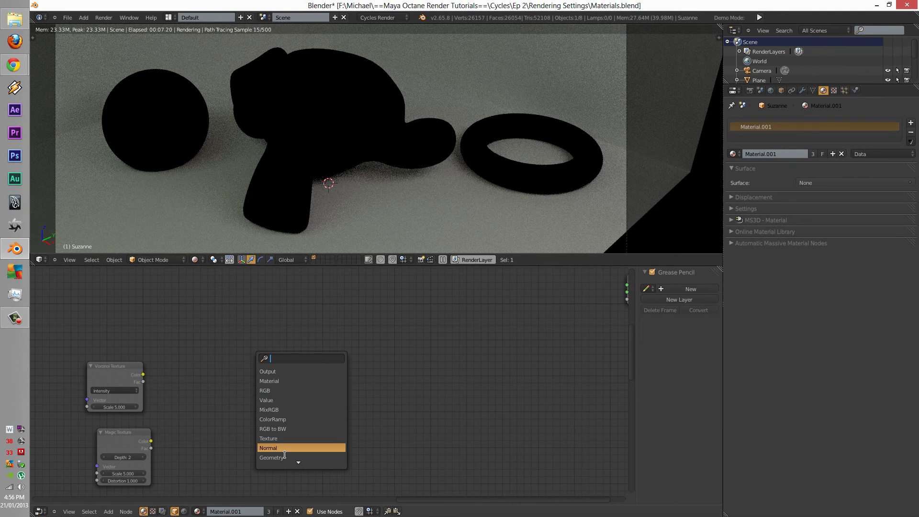
scroll(282, 459, "down", 4)
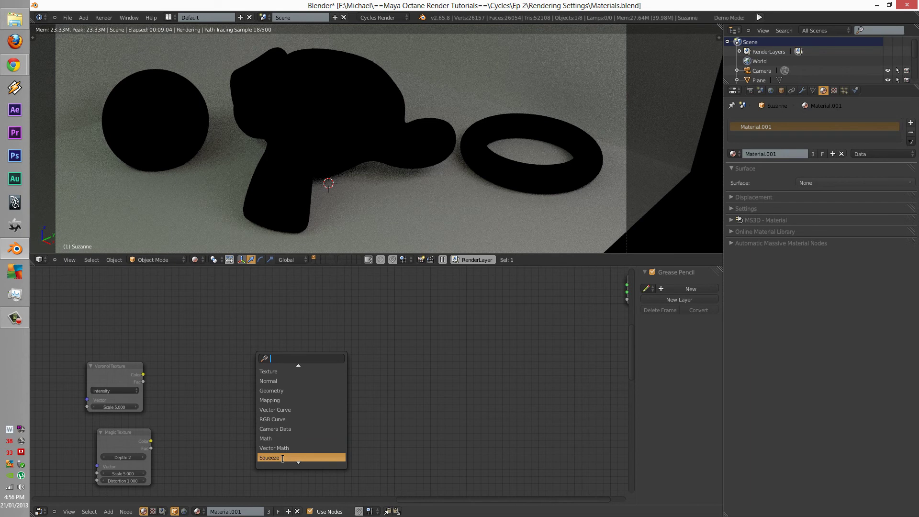
scroll(282, 459, "down", 15)
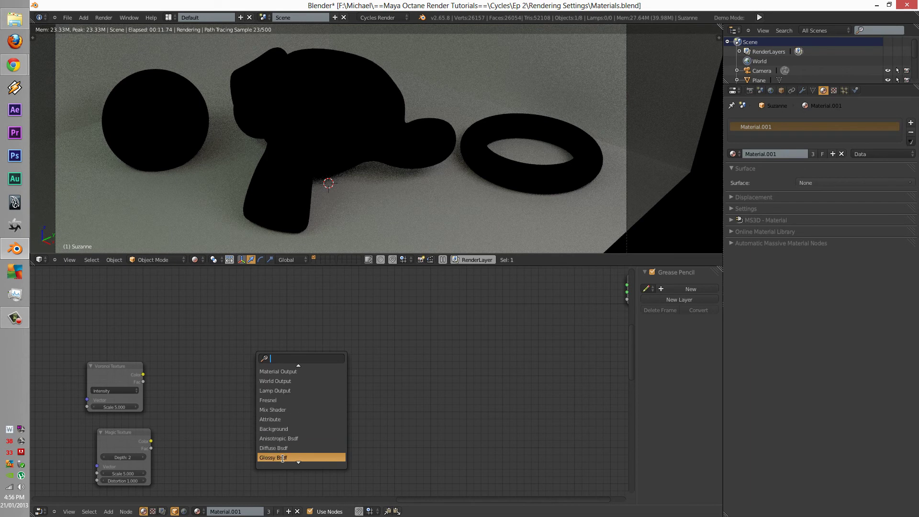
scroll(282, 459, "down", 3)
scroll(283, 458, "down", 7)
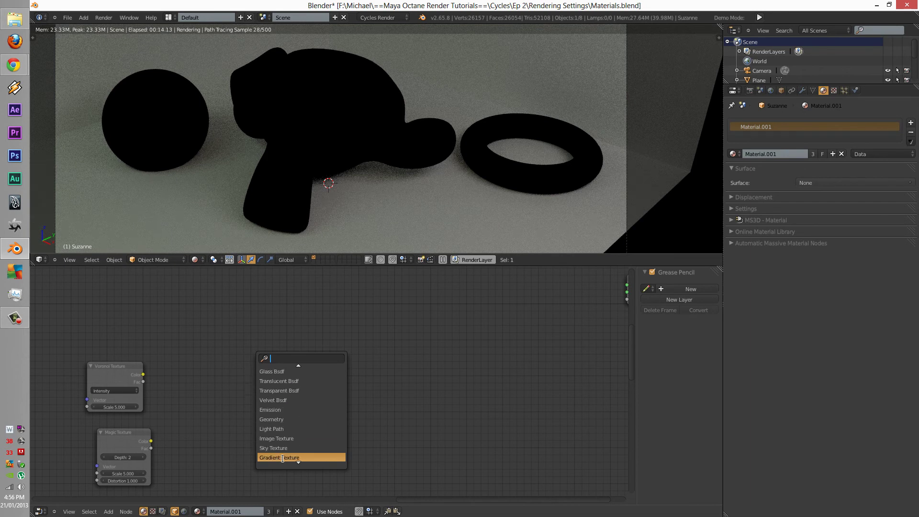
scroll(282, 459, "down", 10)
scroll(280, 459, "down", 9)
scroll(278, 459, "down", 6)
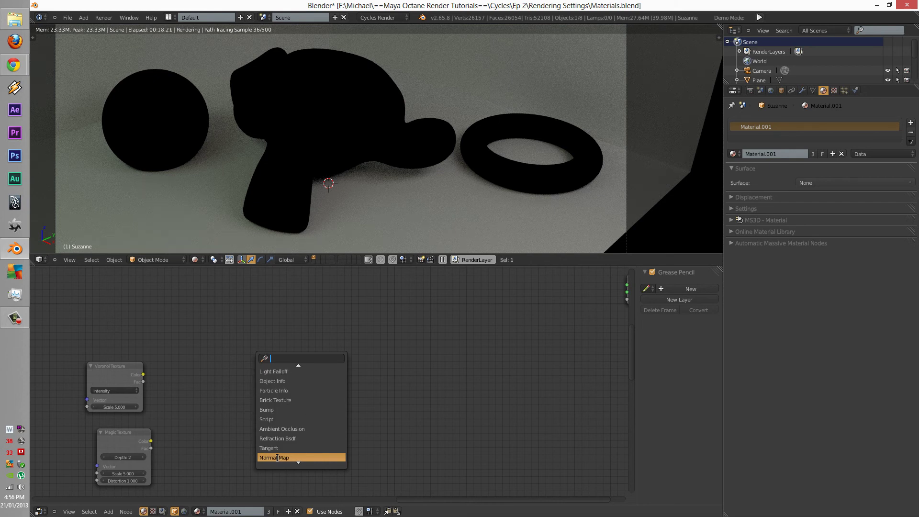
scroll(277, 457, "down", 3)
scroll(200, 375, "down", 2)
Move the Magic Texture beneath the Voronoi Texture and try linking its Fac output to the upper Mix Shader's Fac.
middle_click_drag(200, 375, 214, 385)
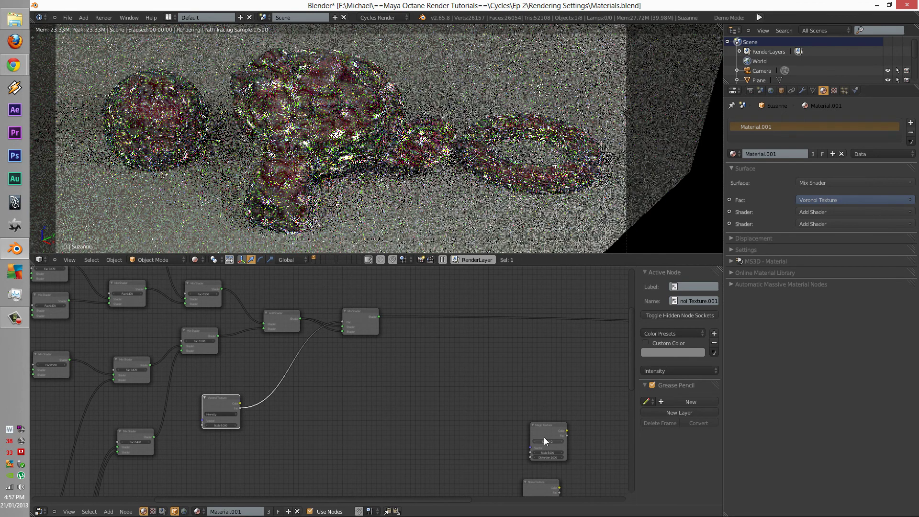
left_click_drag(544, 438, 210, 447)
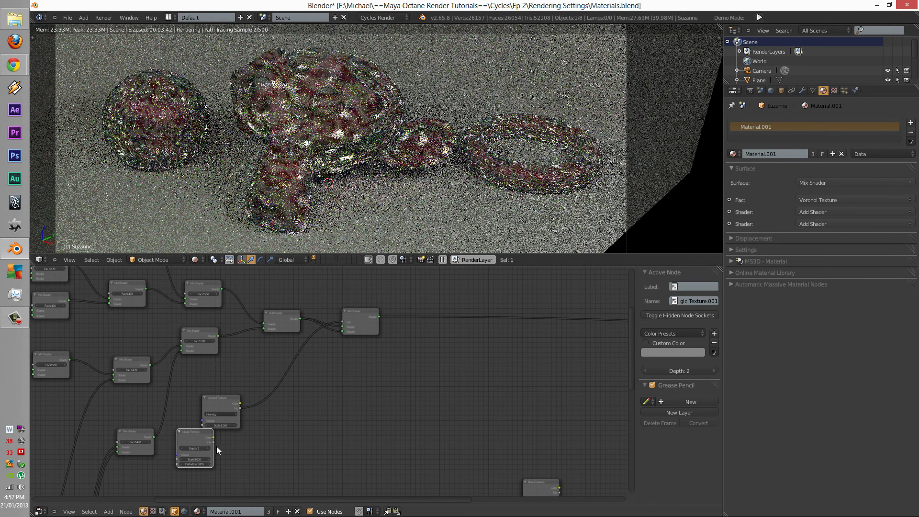
left_click_drag(214, 443, 185, 294)
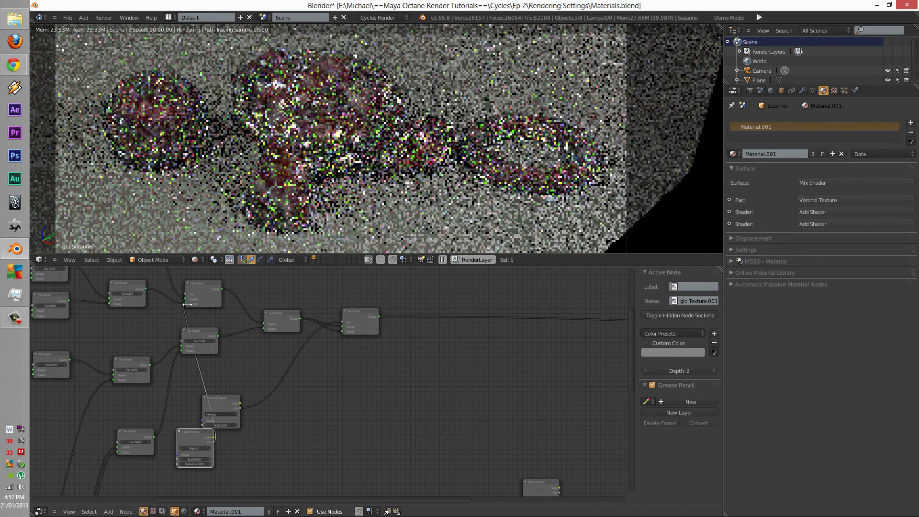
key("ctrl+z")
Disconnect the Voronoi Texture from the final Mix Shader's Fac, and delete the Voronoi and Magic Textures below it.
left_click_drag(342, 321, 305, 376)
middle_click_drag(354, 412, 335, 394)
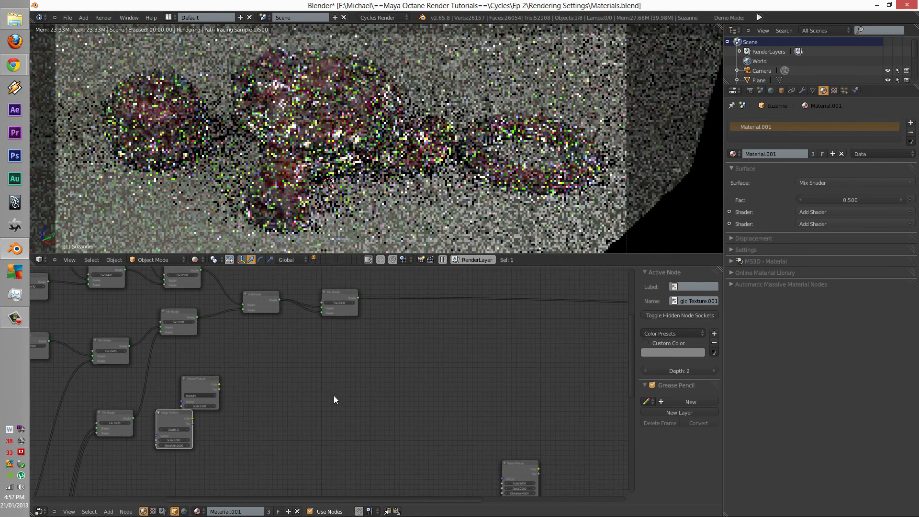
scroll(334, 396, "down", 1)
middle_click_drag(360, 410, 301, 360)
left_click(160, 335)
key("x")
left_click(147, 362)
key("x")
middle_click_drag(428, 432, 401, 349)
scroll(373, 339, "down", 1)
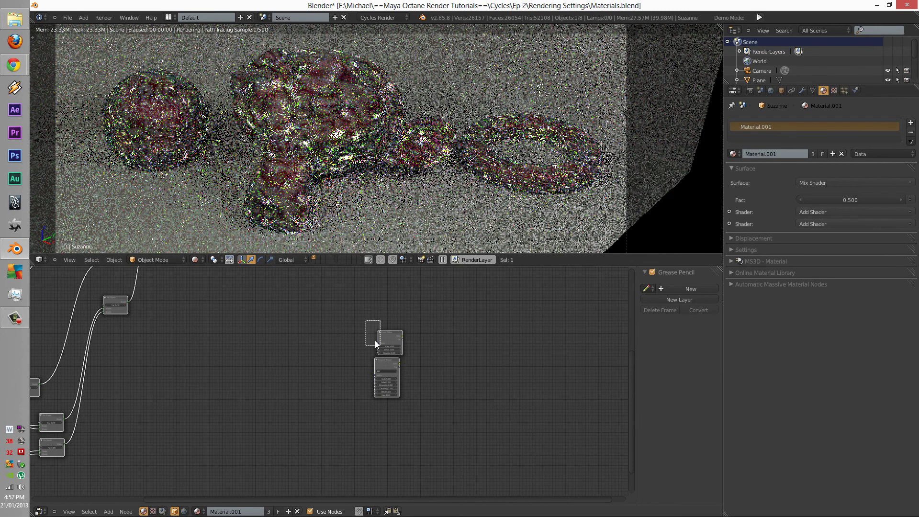
Select the Noise and Musgrave Textures near the Material Output and switch the viewport to wireframe shading.
key("b")
left_click_drag(353, 310, 412, 429)
key("Home")
scroll(375, 357, "up", 2)
middle_click_drag(405, 386, 352, 186)
left_click(352, 182)
key("z")
scroll(349, 344, "down", 6)
scroll(341, 361, "down", 3)
middle_click_drag(310, 340, 287, 414)
scroll(287, 410, "up", 15)
middle_click_drag(281, 343, 273, 376)
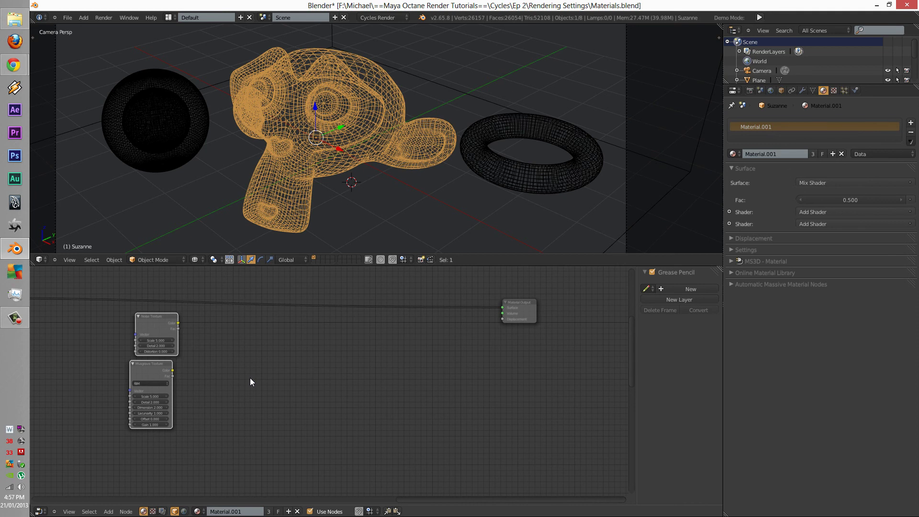
Delete the Musgrave Texture beneath the Noise Texture.
key("shift+a")
left_click(143, 325)
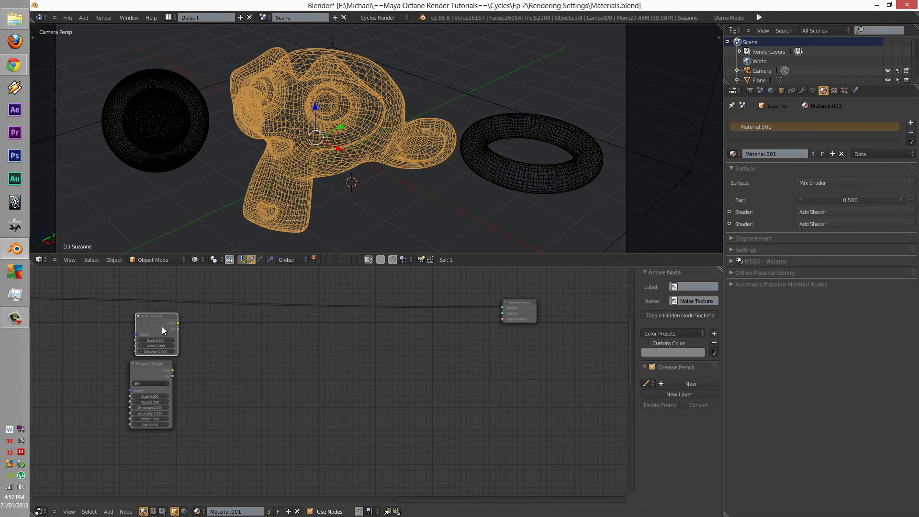
left_click(162, 371)
key("x")
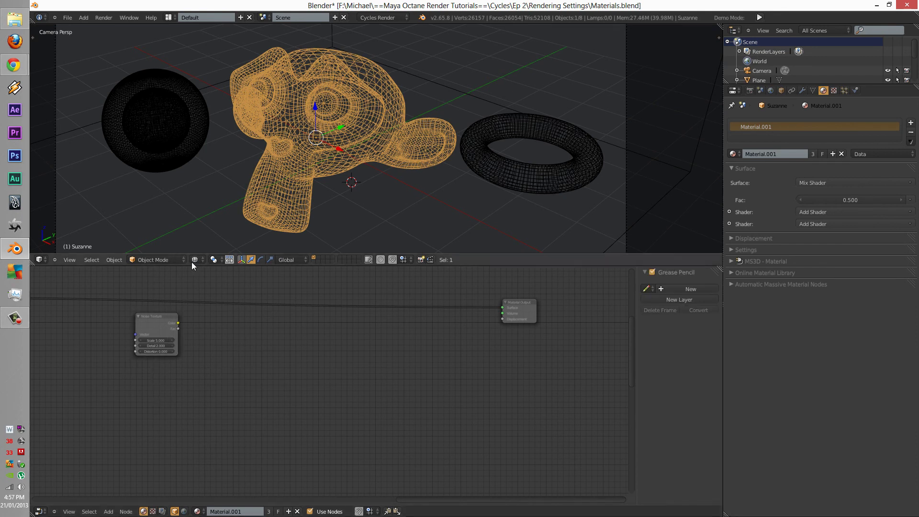
Link the Noise Texture's Fac to the Material Output's Displacement, and move both nodes below the final Mix Shader.
left_click_drag(178, 328, 501, 321)
scroll(322, 326, "down", 2)
scroll(320, 342, "down", 1)
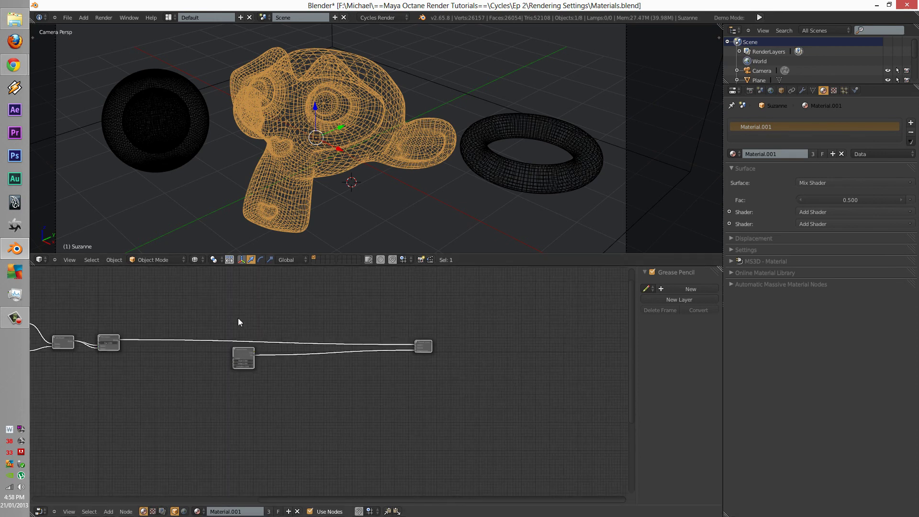
key("b")
left_click_drag(232, 293, 454, 369)
key("g")
left_click(279, 415)
middle_click_drag(240, 415, 354, 397)
Preview the scene in Rendered shading and set the Noise Texture's Scale and Detail to 10.
left_click(197, 259)
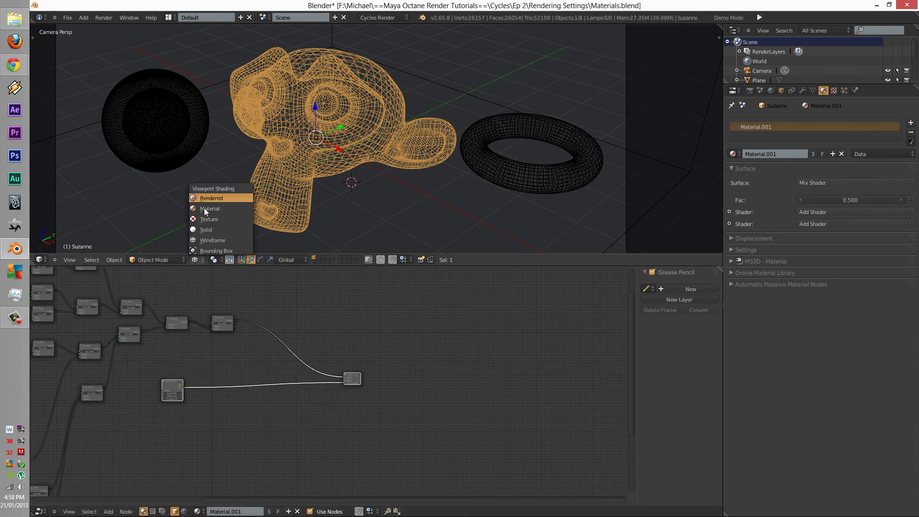
left_click(211, 198)
scroll(329, 392, "up", 5, "ctrl")
scroll(328, 392, "up", 3)
scroll(253, 385, "up", 2)
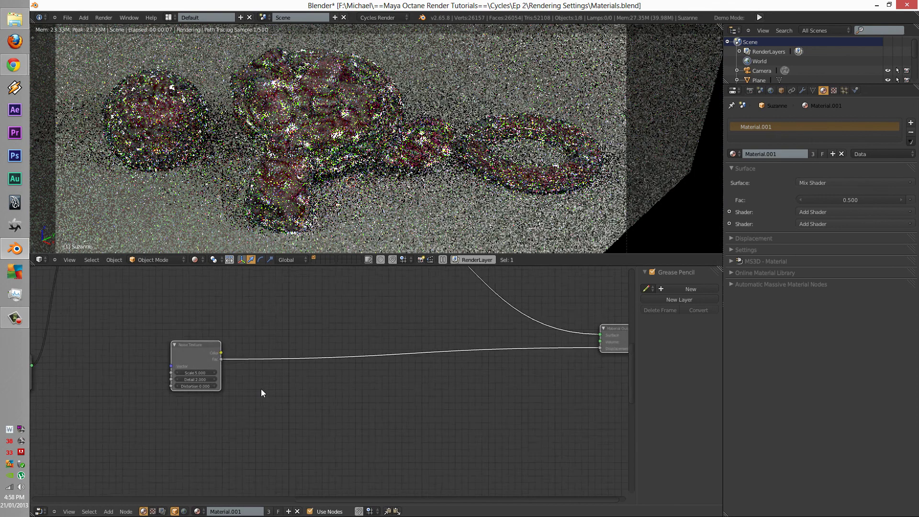
double_click(168, 371)
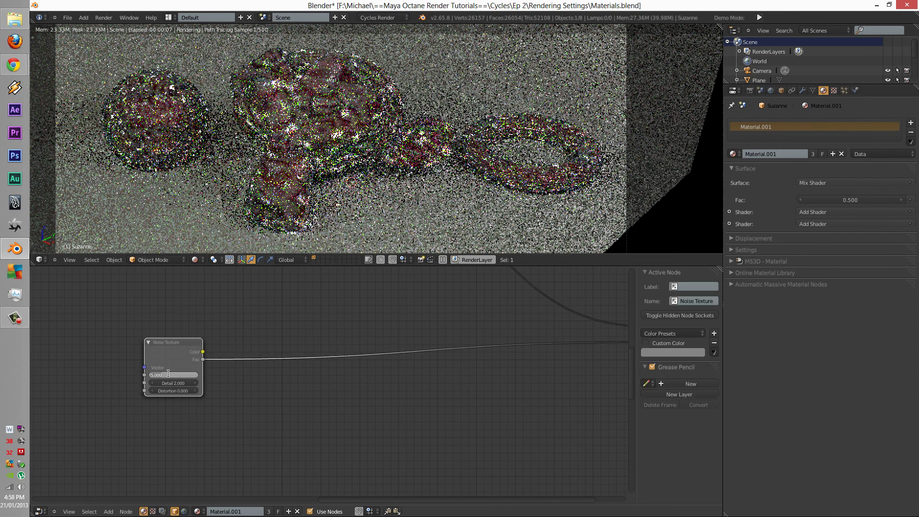
type("10")
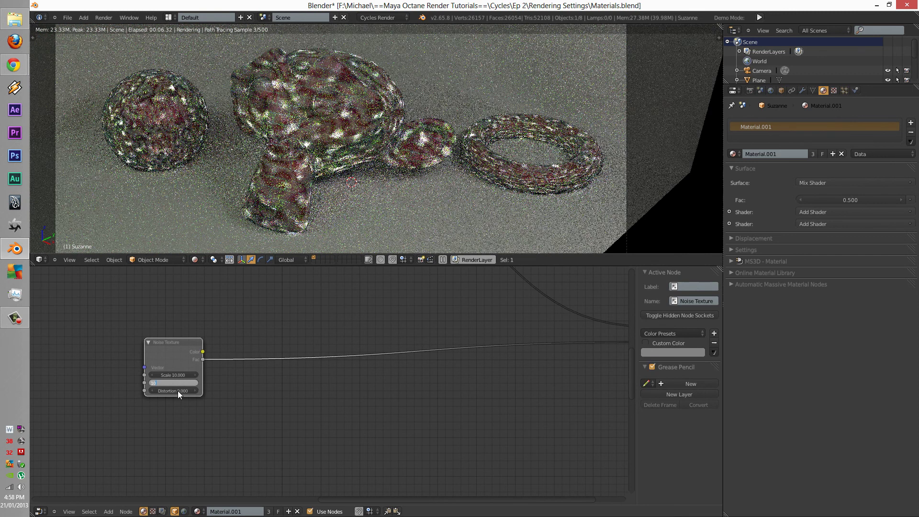
key("Tab")
type("10")
key("Return")
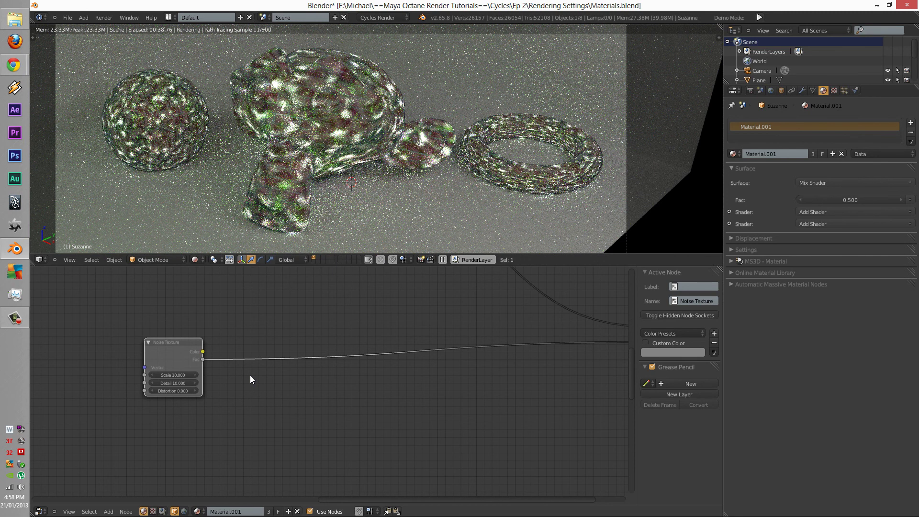
Return the viewport to wireframe shading and select the Checker Texture at the lower end of the node tree.
left_click(225, 77)
key("z")
scroll(334, 323, "down", 14)
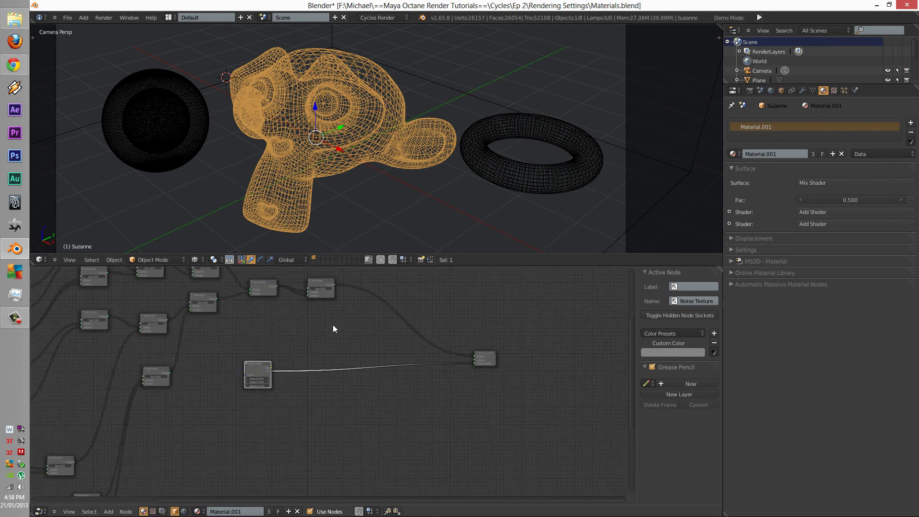
middle_click_drag(252, 337, 309, 327)
scroll(306, 337, "down", 9)
middle_click_drag(305, 365, 352, 331)
scroll(352, 331, "up", 5)
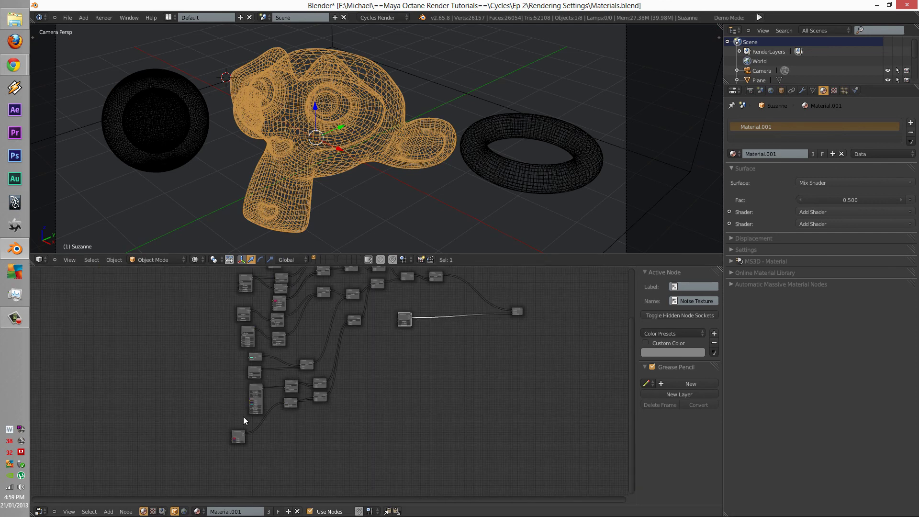
left_click(238, 436)
scroll(341, 406, "up", 2)
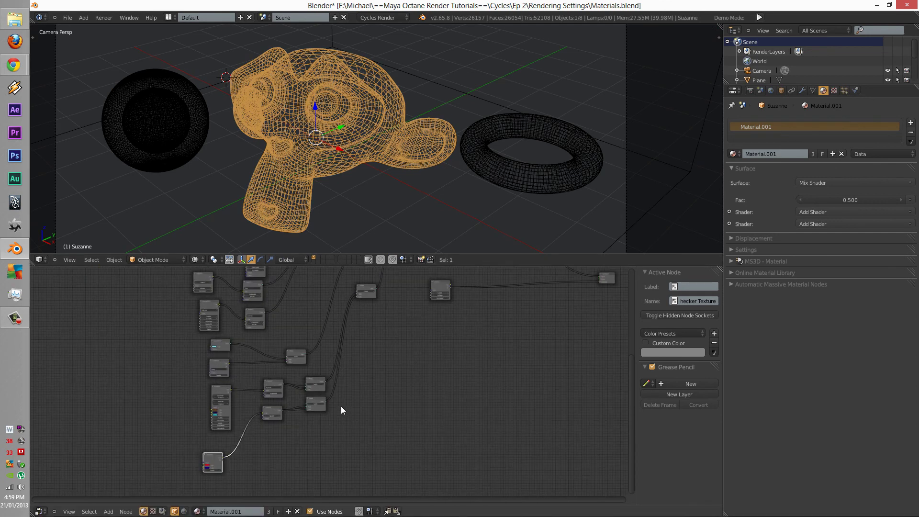
Move the three lowest Mix Shaders of the Translucent, Brick and Checker branches up into the first Mix Shader column.
scroll(340, 405, "up", 2)
scroll(350, 354, "up", 1)
left_click_drag(243, 299, 323, 453)
middle_click_drag(338, 338, 259, 452)
key("g")
left_click(297, 320)
middle_click_drag(299, 327, 309, 383)
key("a")
key("b")
left_click_drag(244, 399, 301, 472)
key("g")
left_click(254, 418)
middle_click_drag(280, 393, 281, 430)
middle_click_drag(343, 400, 211, 438)
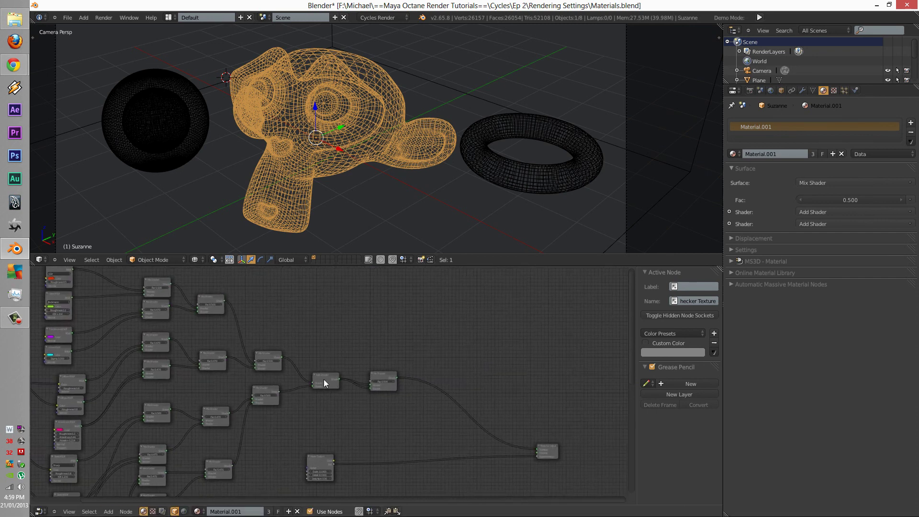
Move the upper two Mix Shaders of the second Mix Shader column down, stacked closely above the others.
mouse_move(240, 360)
left_mouse_down()
mouse_move(239, 381)
mouse_move(244, 374)
left_mouse_up()
key("a")
middle_click_drag(277, 401, 338, 396)
scroll(311, 412, "down", 4)
left_click_drag(255, 302, 260, 380)
key("b")
key("g")
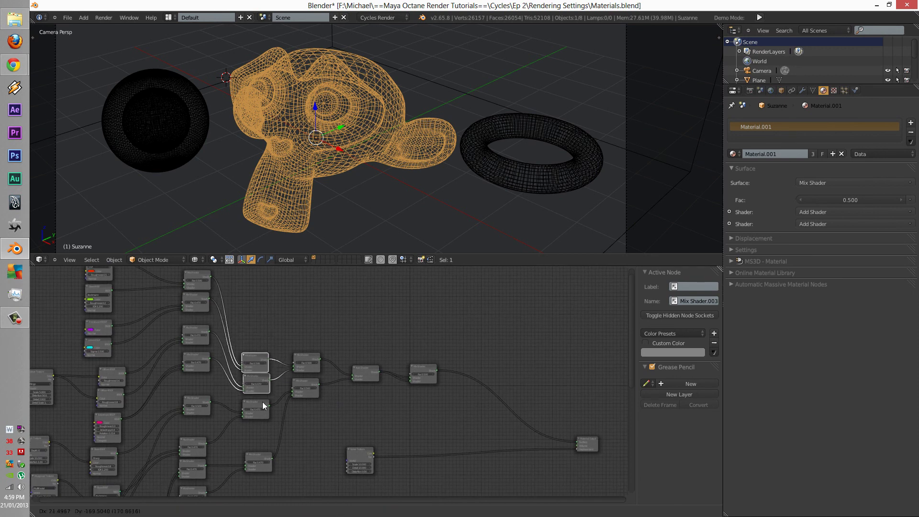
left_click(263, 415)
key("a")
Close the gaps between the lower Mix Shaders of the second column so that all four are tightly stacked.
middle_click_drag(263, 416, 267, 371)
key("b")
left_click_drag(259, 320, 263, 425)
key("g")
left_click(269, 394)
left_click_drag(272, 395, 268, 360)
left_click(268, 364)
Move the lower Mix Shaders of the first Mix Shader column up to form an evenly spaced stack.
scroll(232, 347, "down", 3)
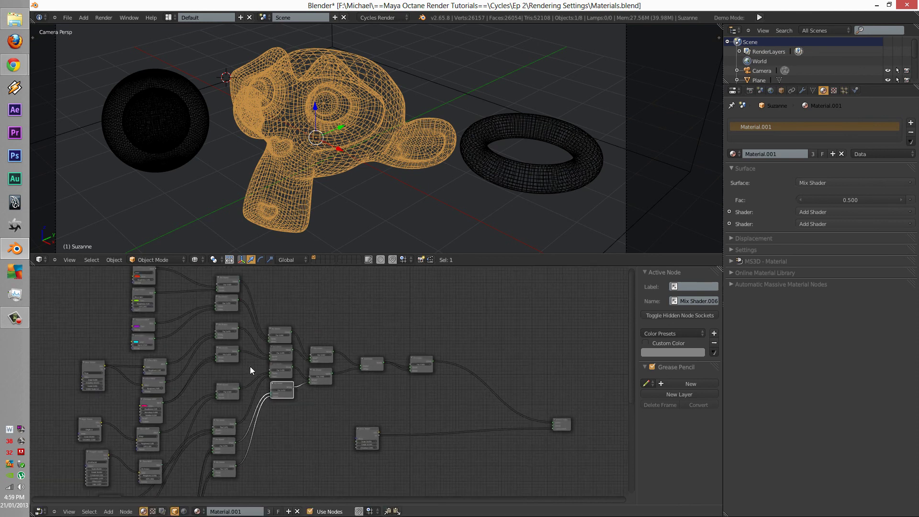
key("g")
left_click(246, 320)
key("b")
left_click_drag(243, 474, 245, 408)
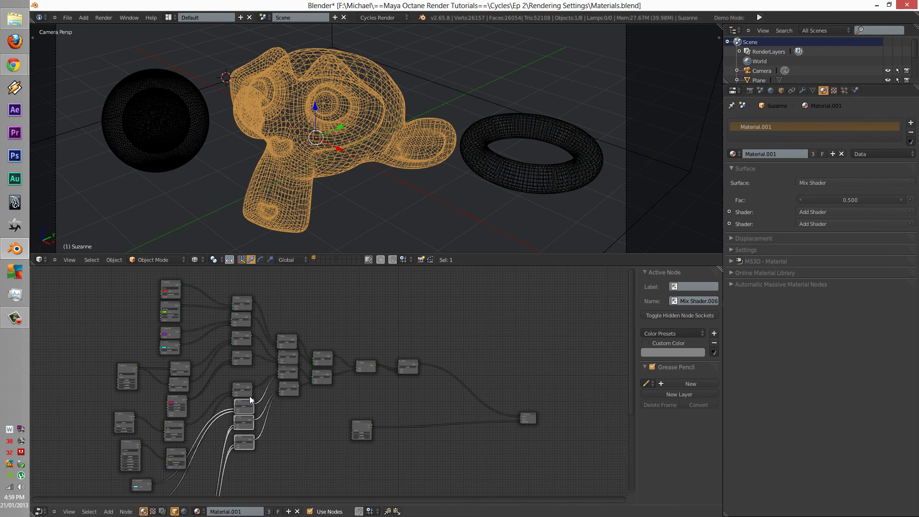
key("g")
left_click(254, 424)
scroll(228, 404, "down", 1)
middle_click_drag(227, 403, 252, 382)
scroll(235, 381, "up", 2)
Select the five BSDFs below the purple and cyan shaders and move them up in line with that column.
key("a")
key("b")
left_click_drag(192, 336, 201, 469)
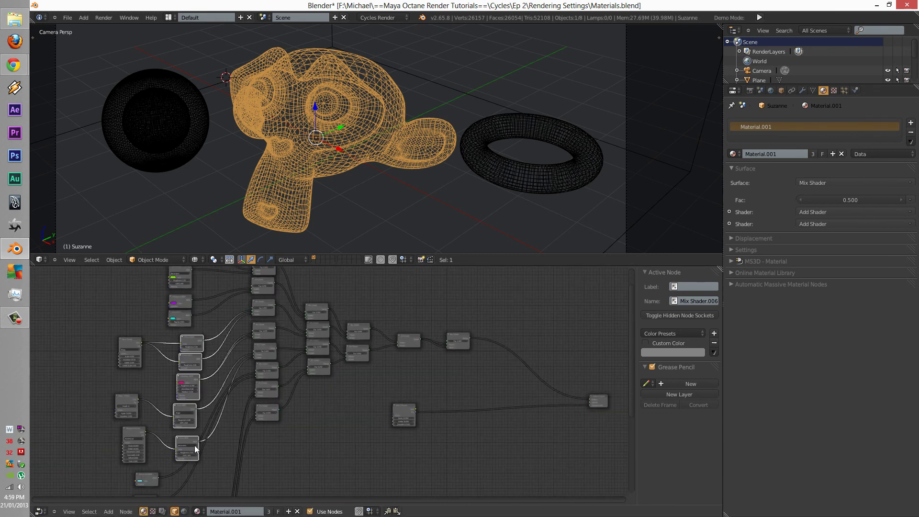
key("g")
left_click(186, 443)
Move the cyan Translucent BSDF and the two nodes beneath it up to the lower end of the BSDF column.
scroll(196, 438, "down", 4)
key("b")
left_click_drag(170, 337, 213, 500)
key("g")
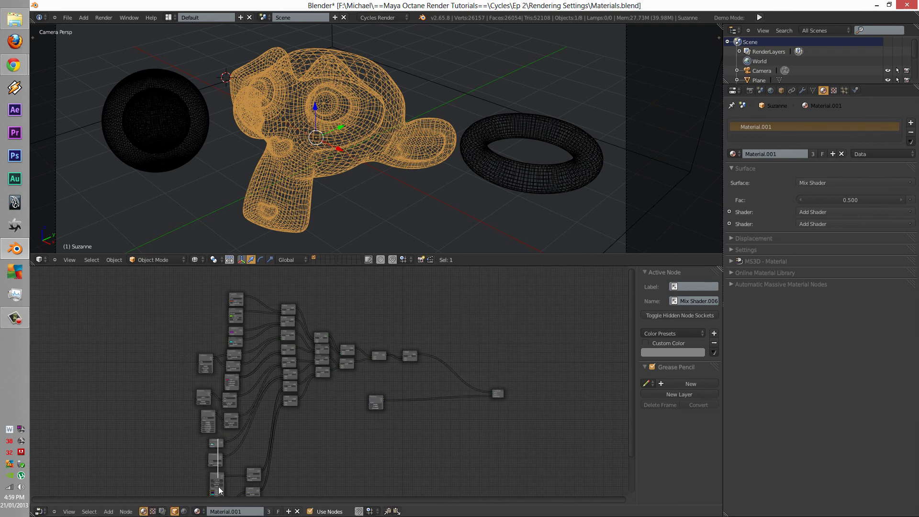
left_click(234, 475)
Move the Beckmann Glossy BSDF and the BSDF beneath it up to just below the lowest Mix Shader.
middle_click_drag(245, 452, 243, 395)
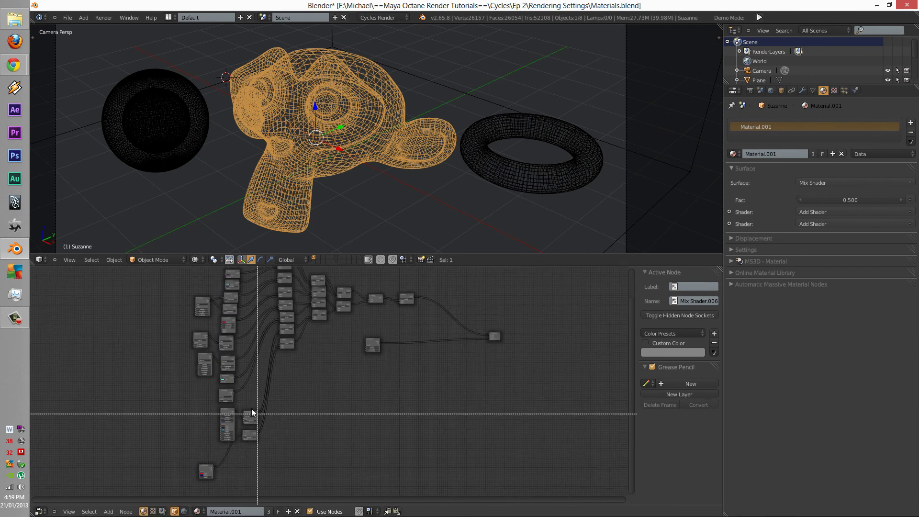
key("g")
left_click(292, 396)
scroll(291, 396, "up", 4)
middle_click_drag(272, 403, 332, 442)
scroll(332, 442, "up", 2)
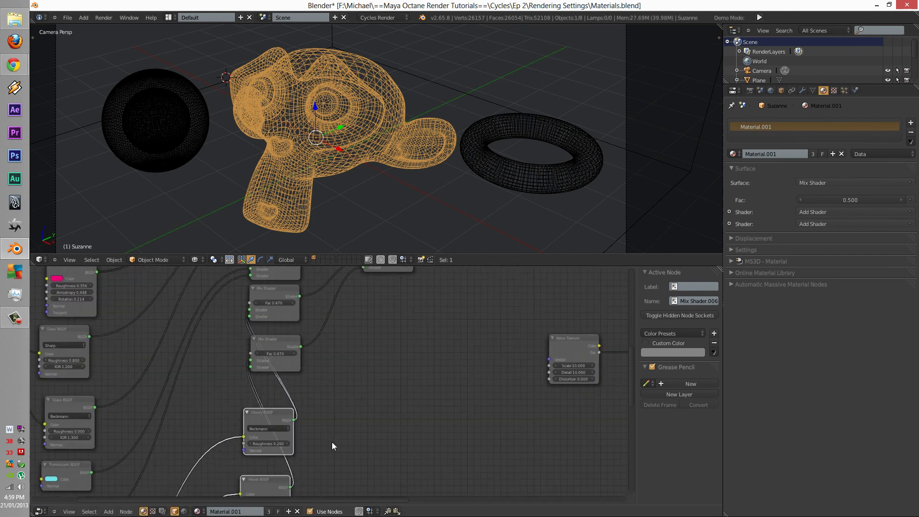
key("g")
left_click(263, 424)
Move the Checker Texture up closer to the BSDF it feeds.
scroll(264, 424, "down", 5)
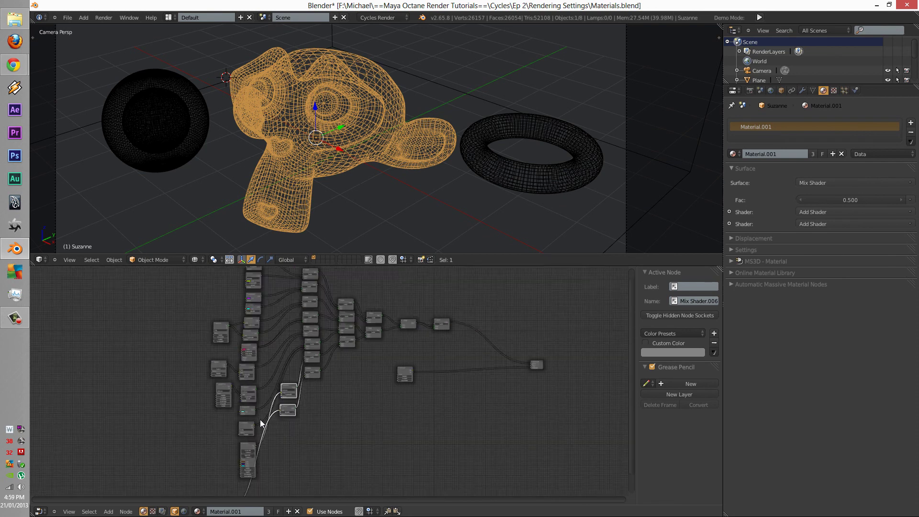
key("g")
left_click(238, 453)
left_click_drag(235, 454, 256, 433)
scroll(228, 473, "up", 5)
scroll(191, 461, "up", 3)
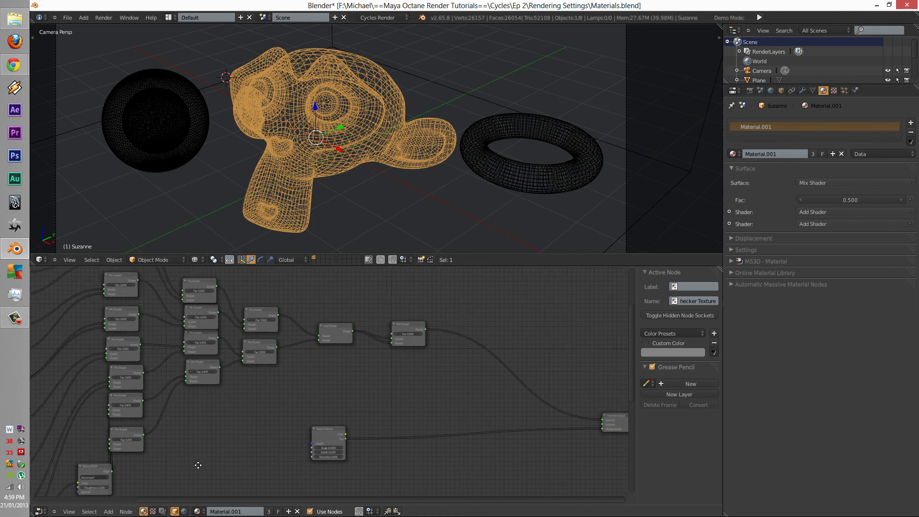
Save Materials.blend over the existing file and open the scene's render settings.
scroll(207, 453, "down", 4)
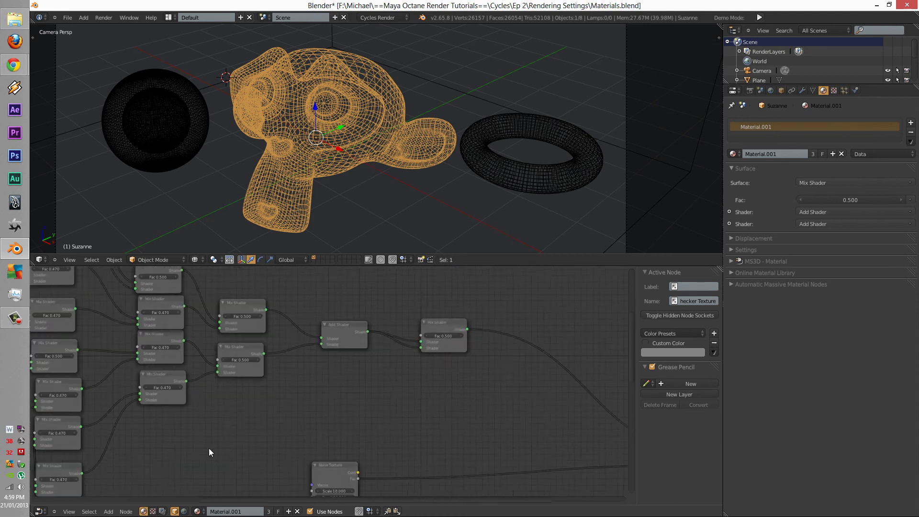
key("ctrl+s")
key("Return")
left_click(749, 91)
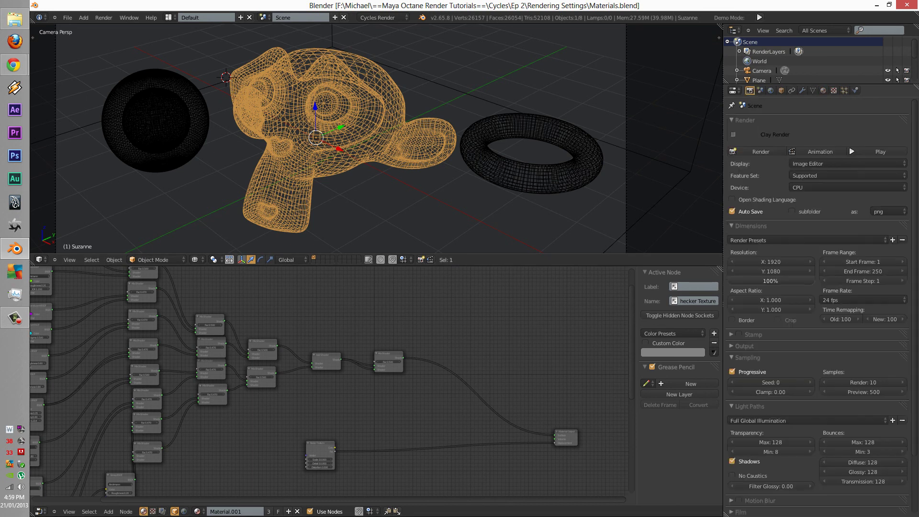